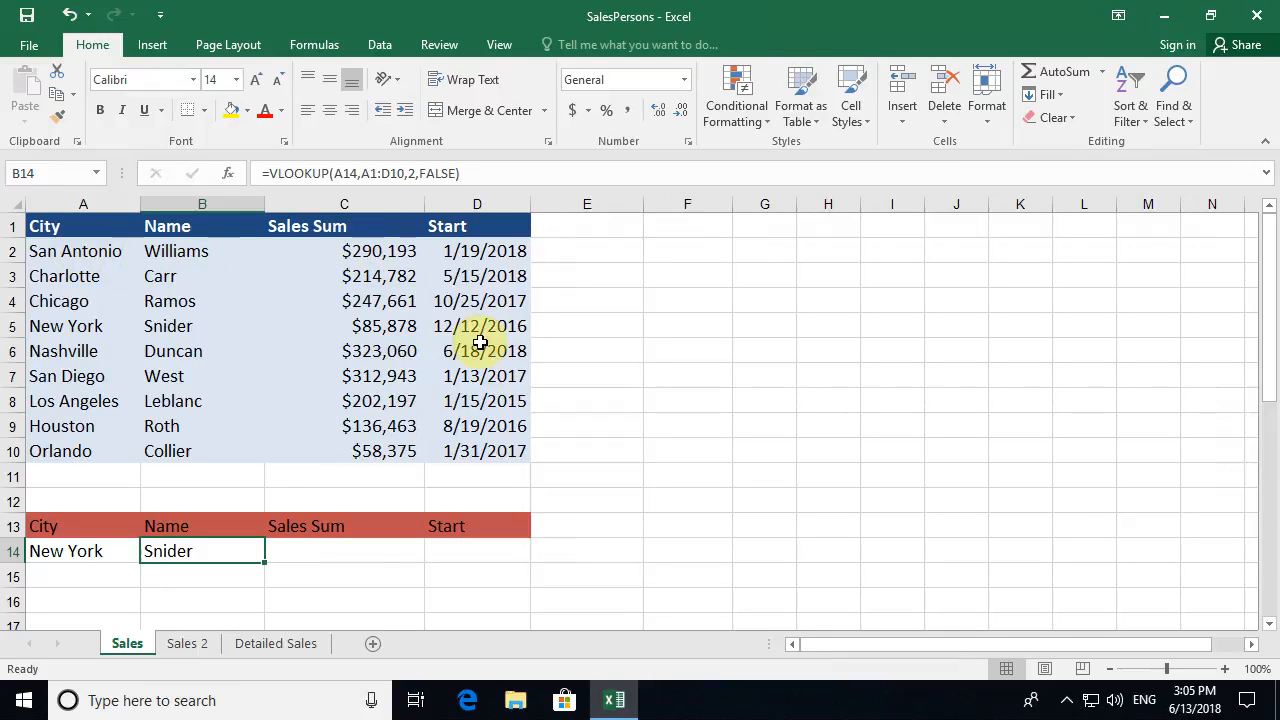
- Replace the lookup city in A14 with Chicago
click(83, 549)
key(Delete)
text(Chicago)
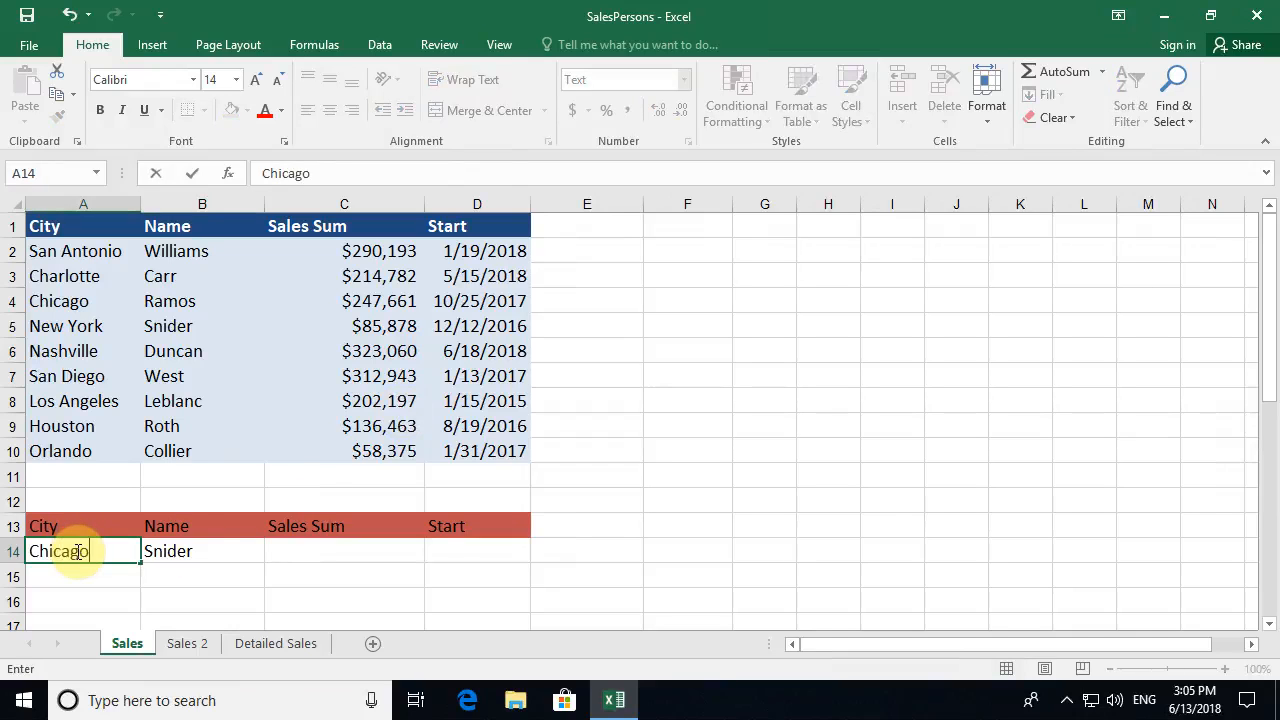
key(Return)
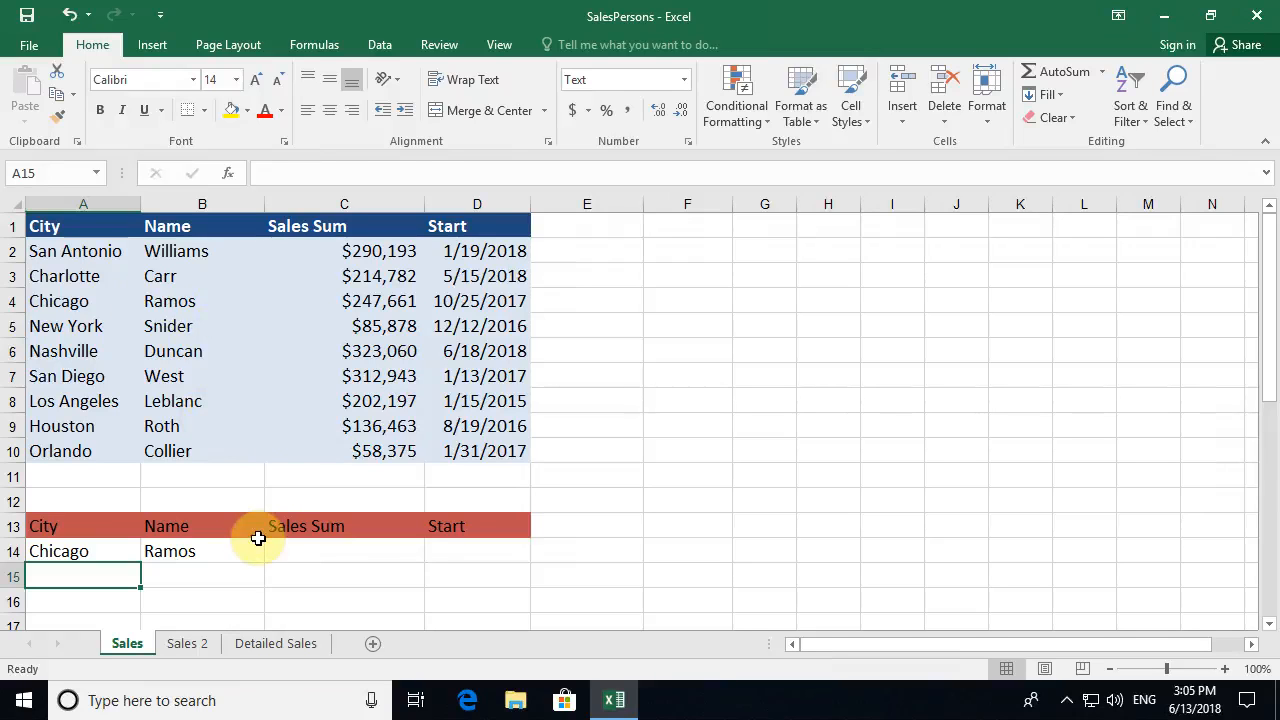
- Inspect B14's VLOOKUP and highlight the City column and Chicago row to show the match in B4
click(226, 551)
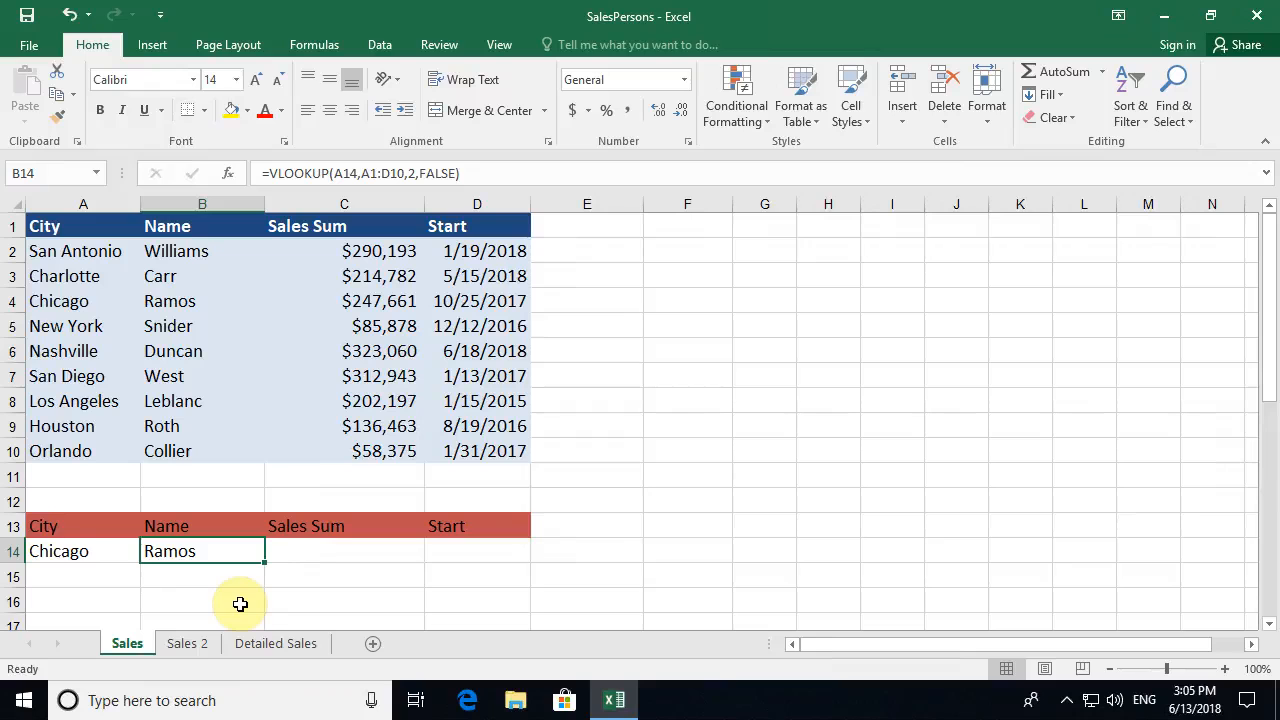
drag(72, 253, 58, 454)
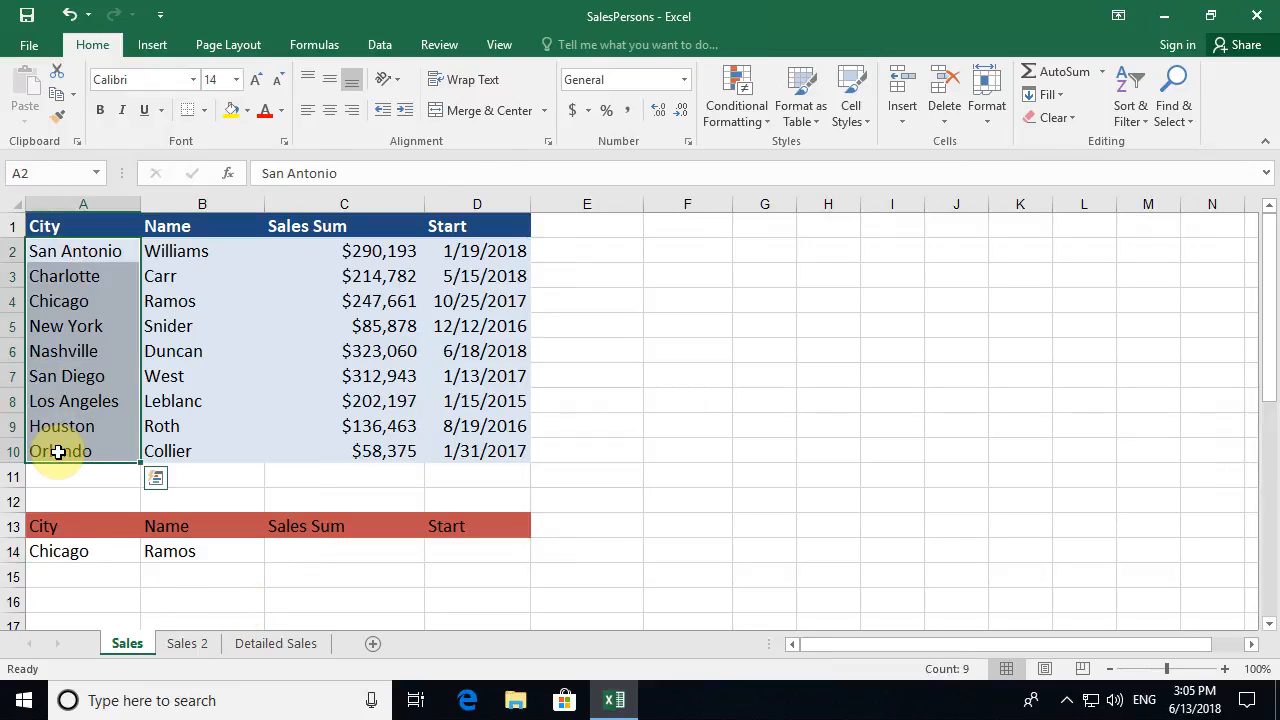
click(60, 451)
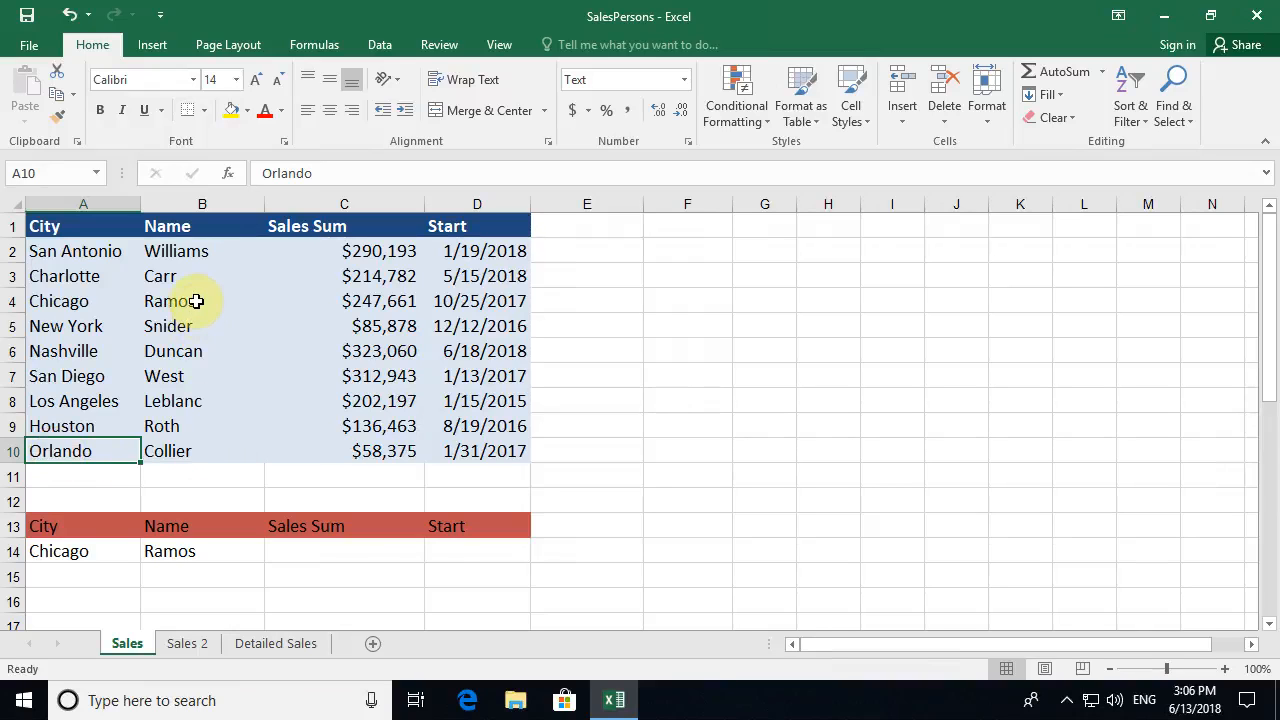
drag(46, 301, 476, 300)
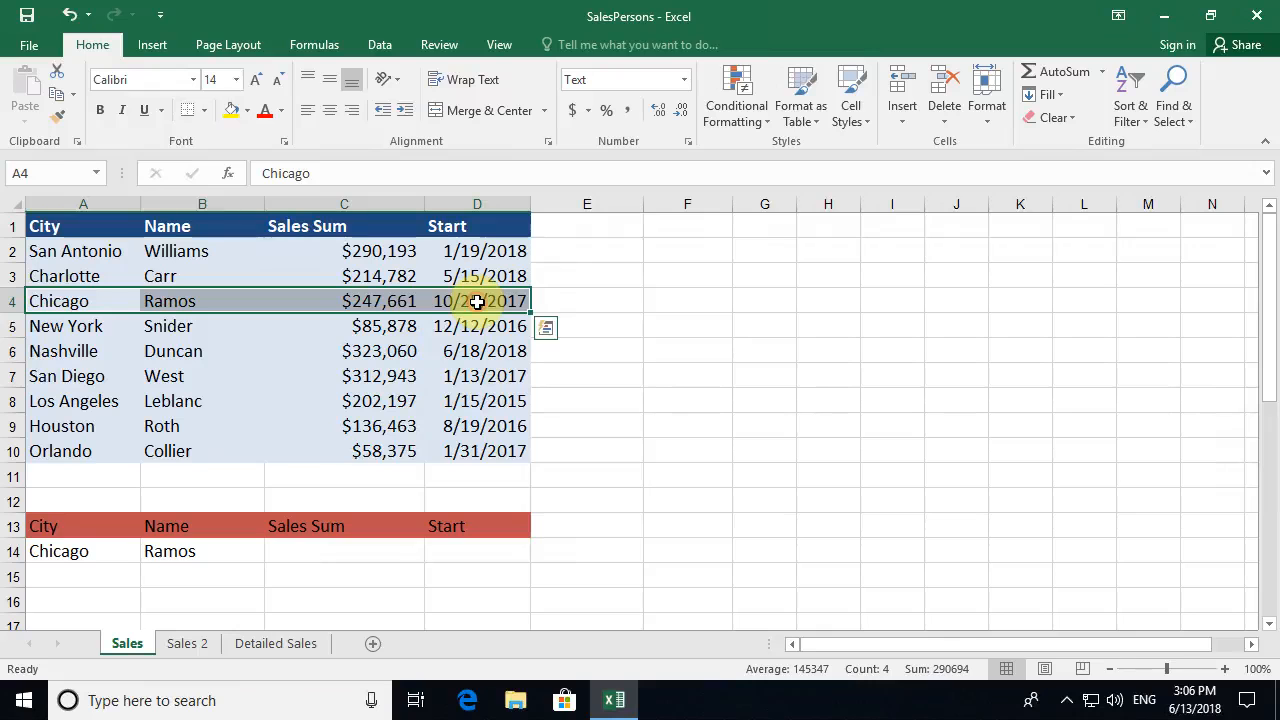
click(191, 299)
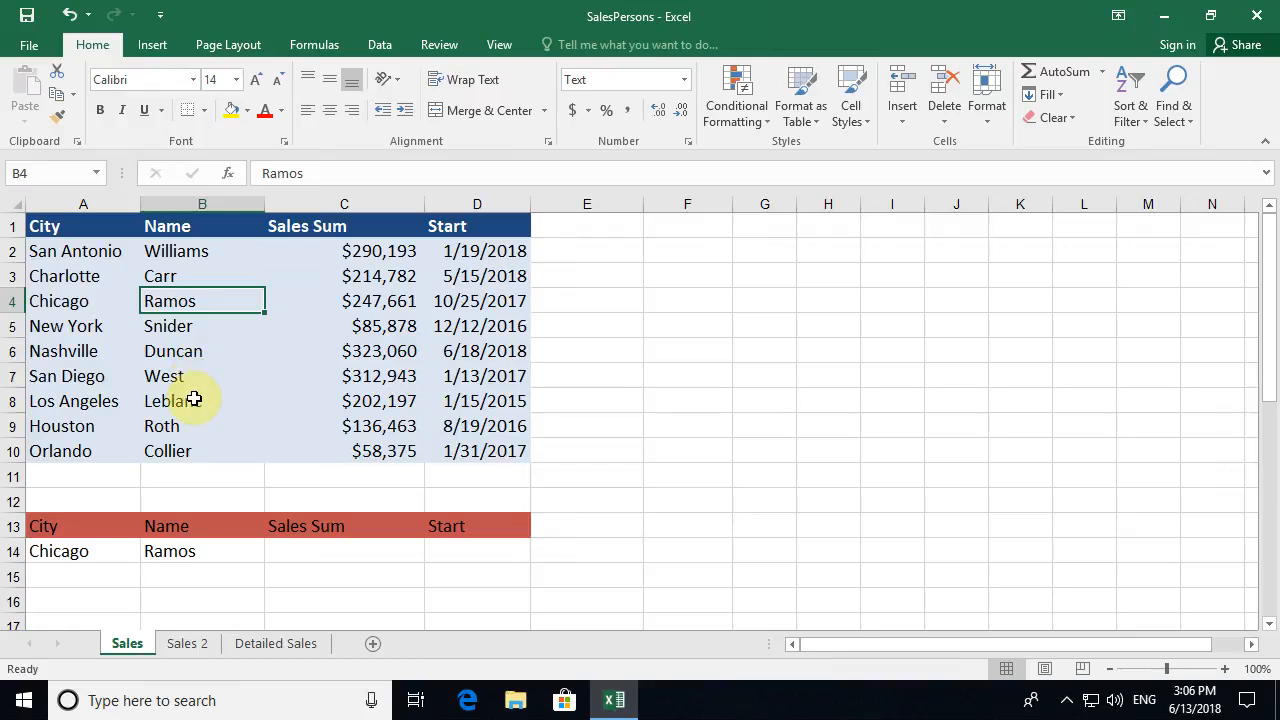
- Clear B14 and A14, then start a new =vlookup( formula in B14
click(184, 554)
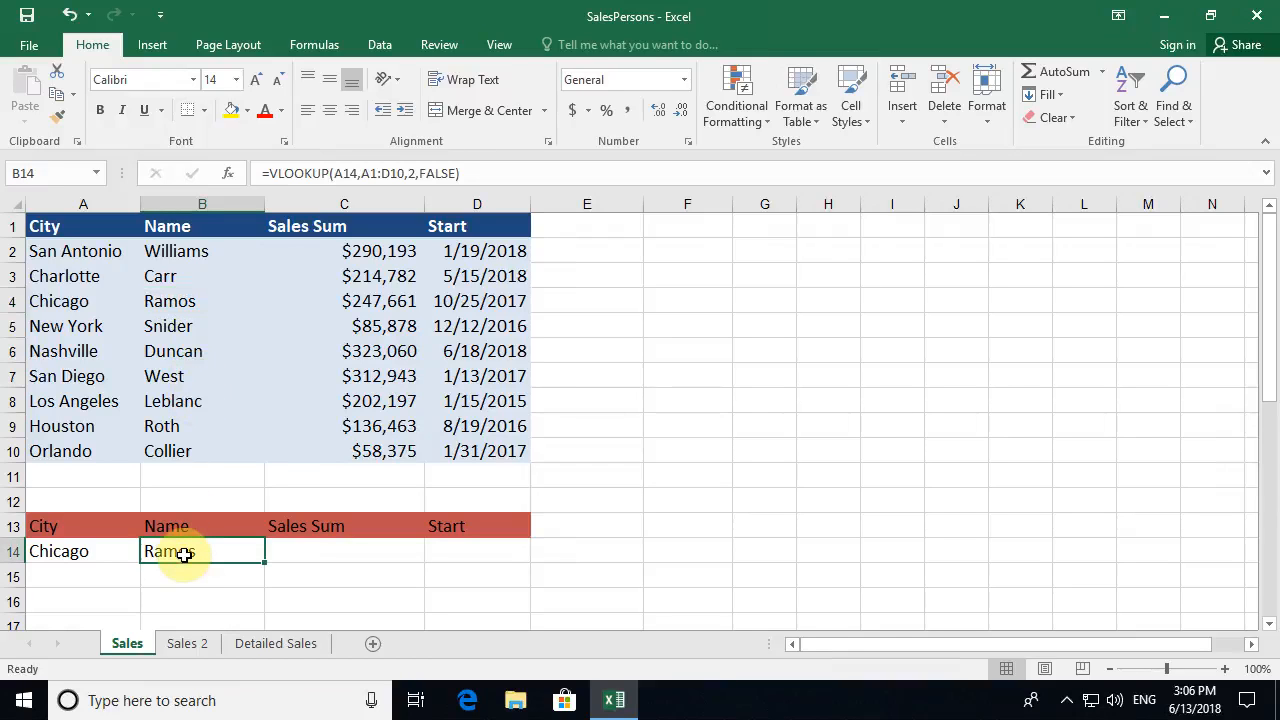
key(Delete)
key(Left)
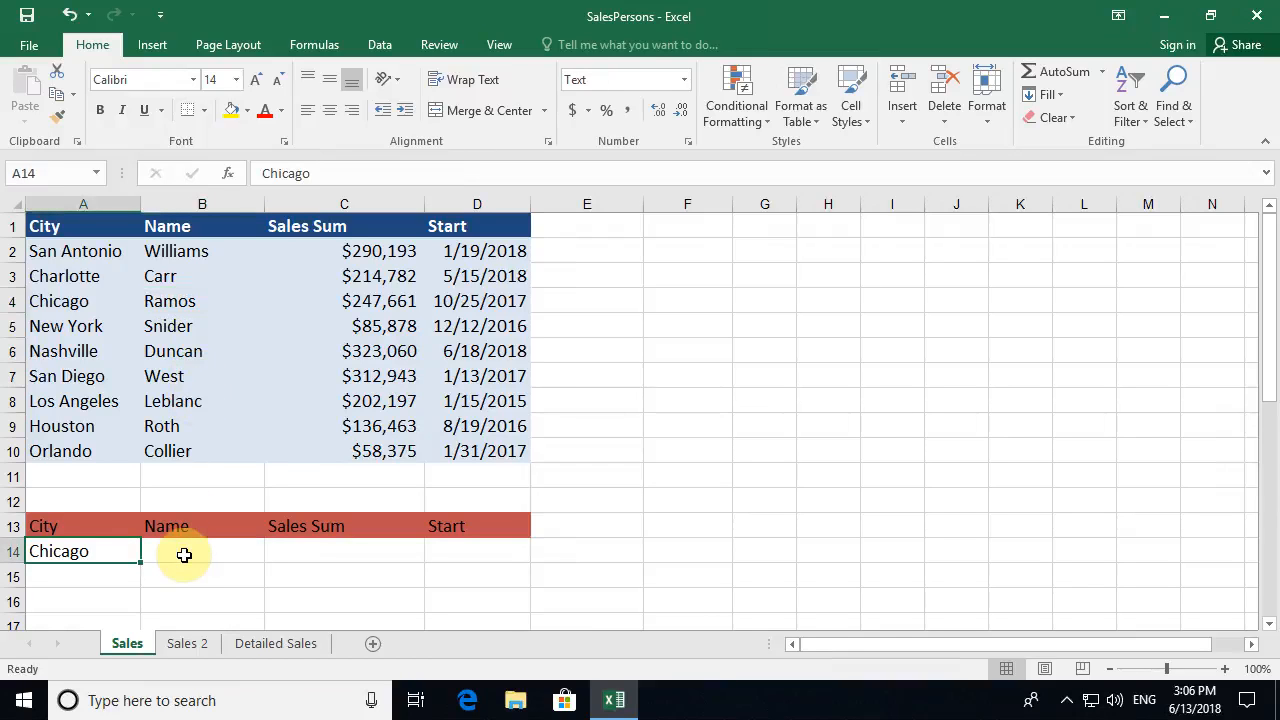
key(Delete)
click(184, 555)
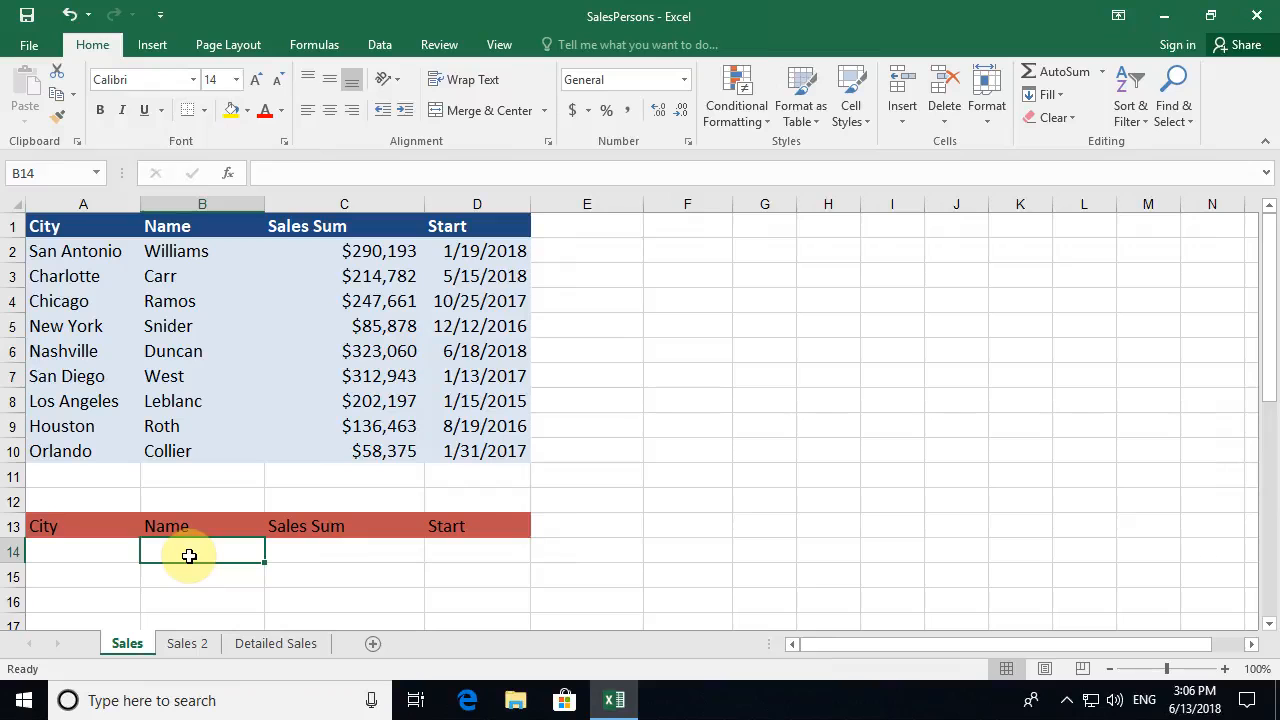
text(=)
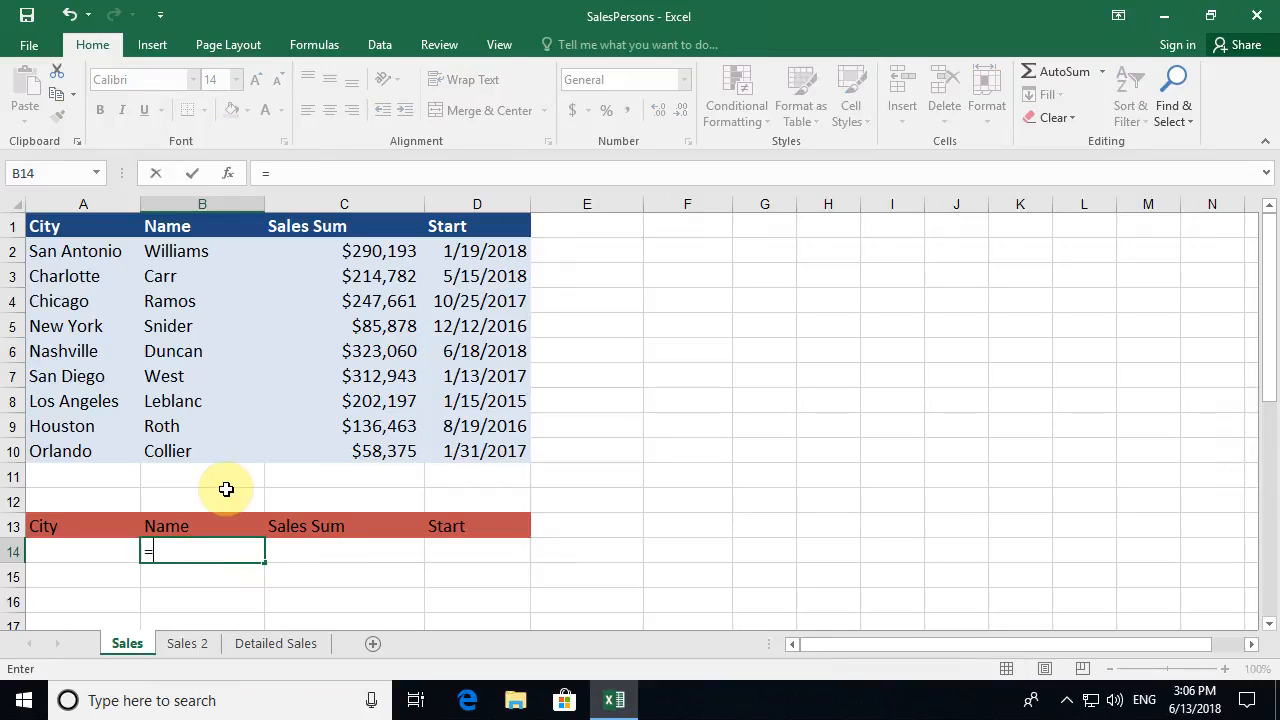
text(vlookup()
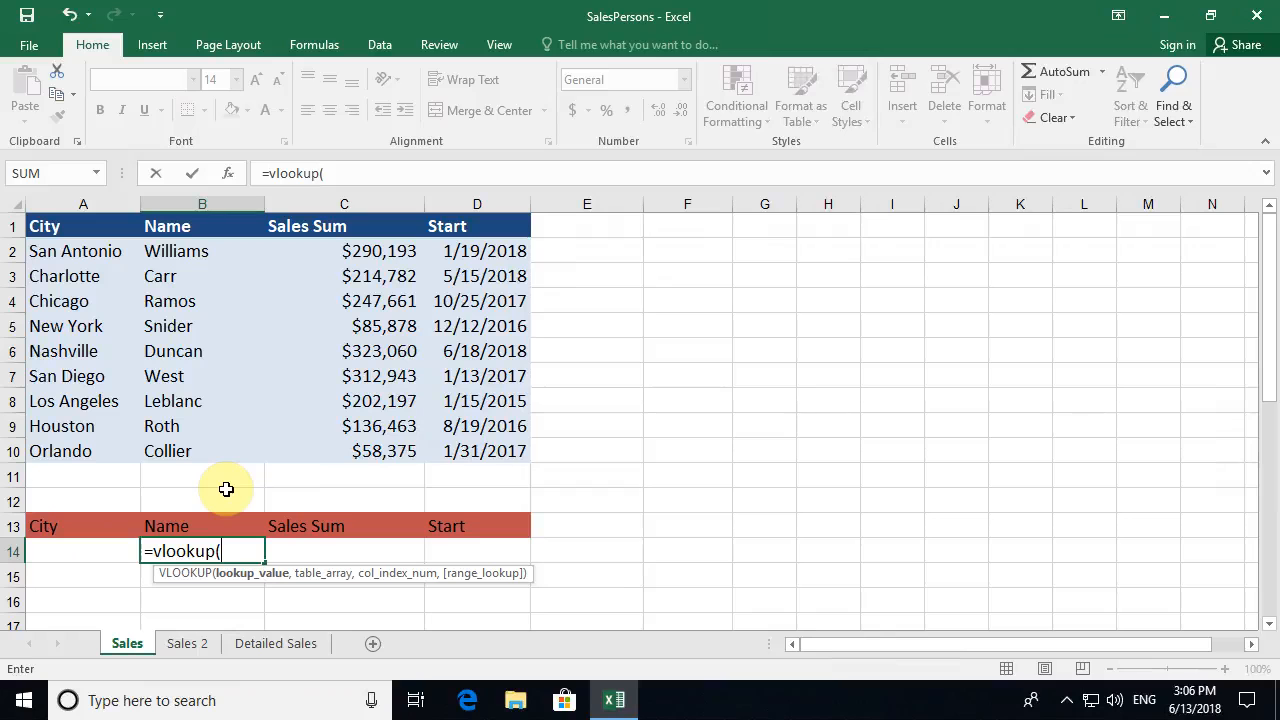
- Set VLOOKUP arguments A14, A1:D10, column 2 and FALSE, and confirm, giving #N/A
click(228, 174)
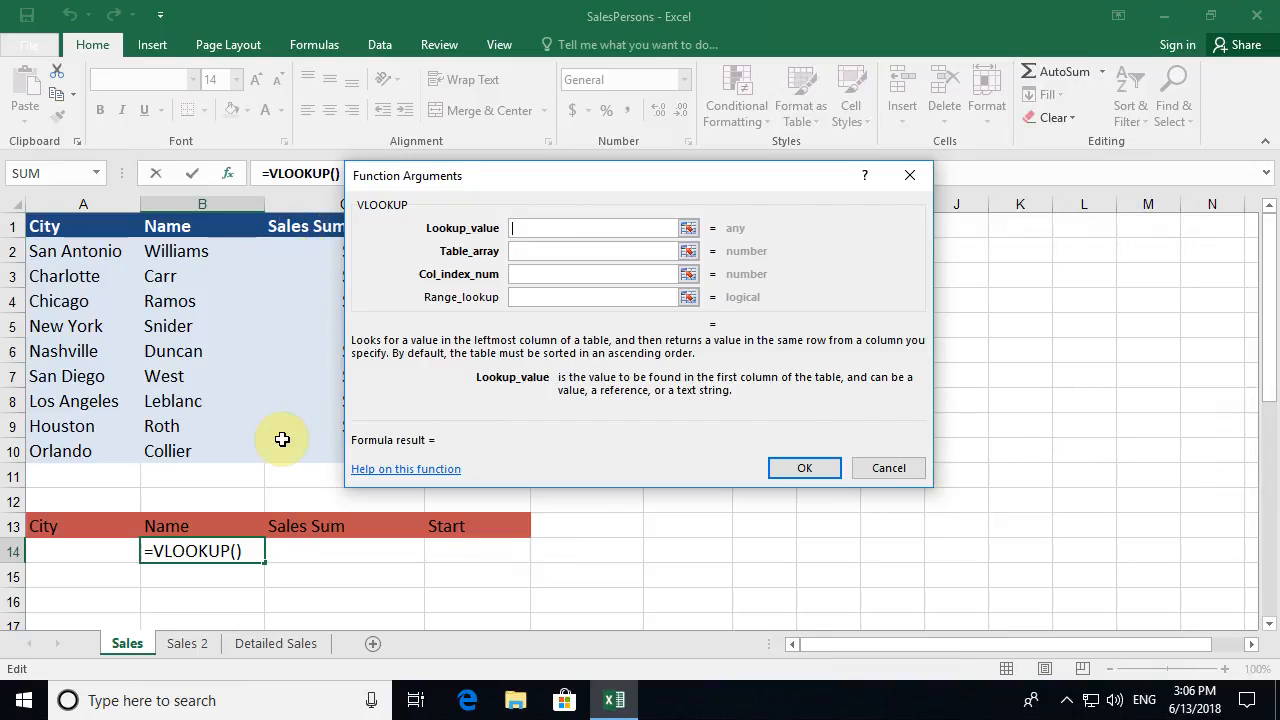
click(50, 552)
click(535, 251)
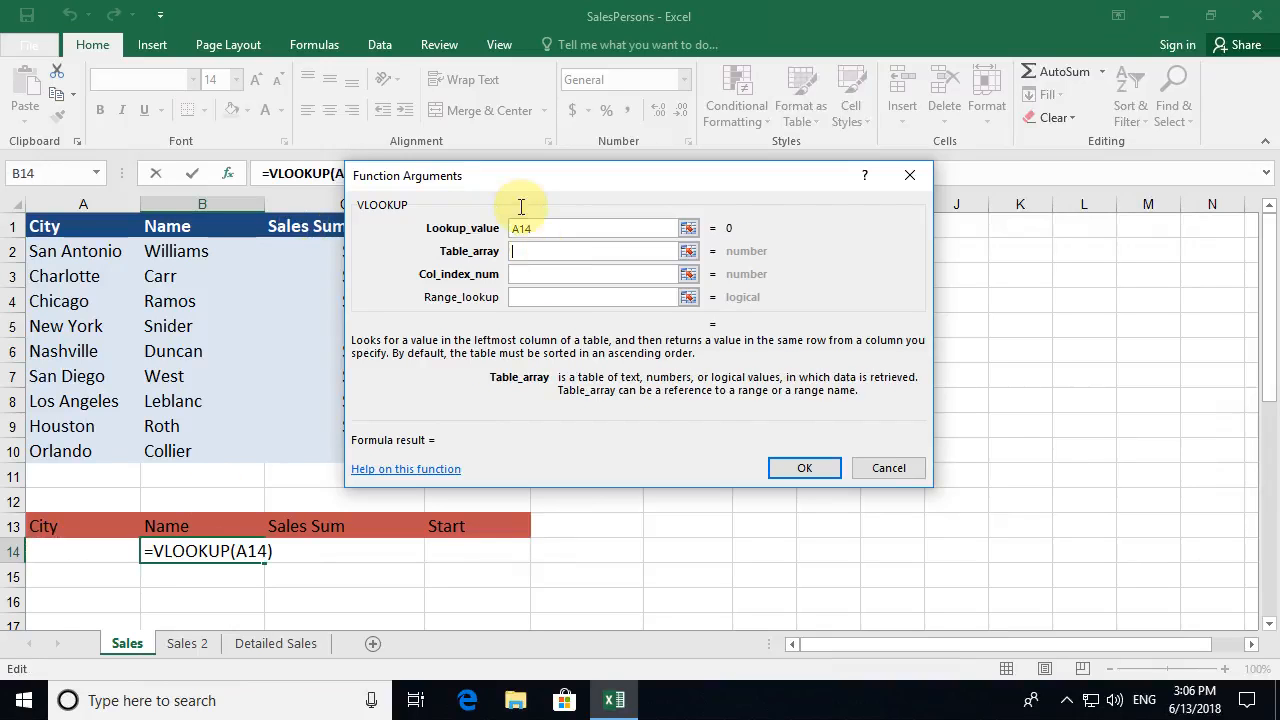
drag(370, 175, 728, 289)
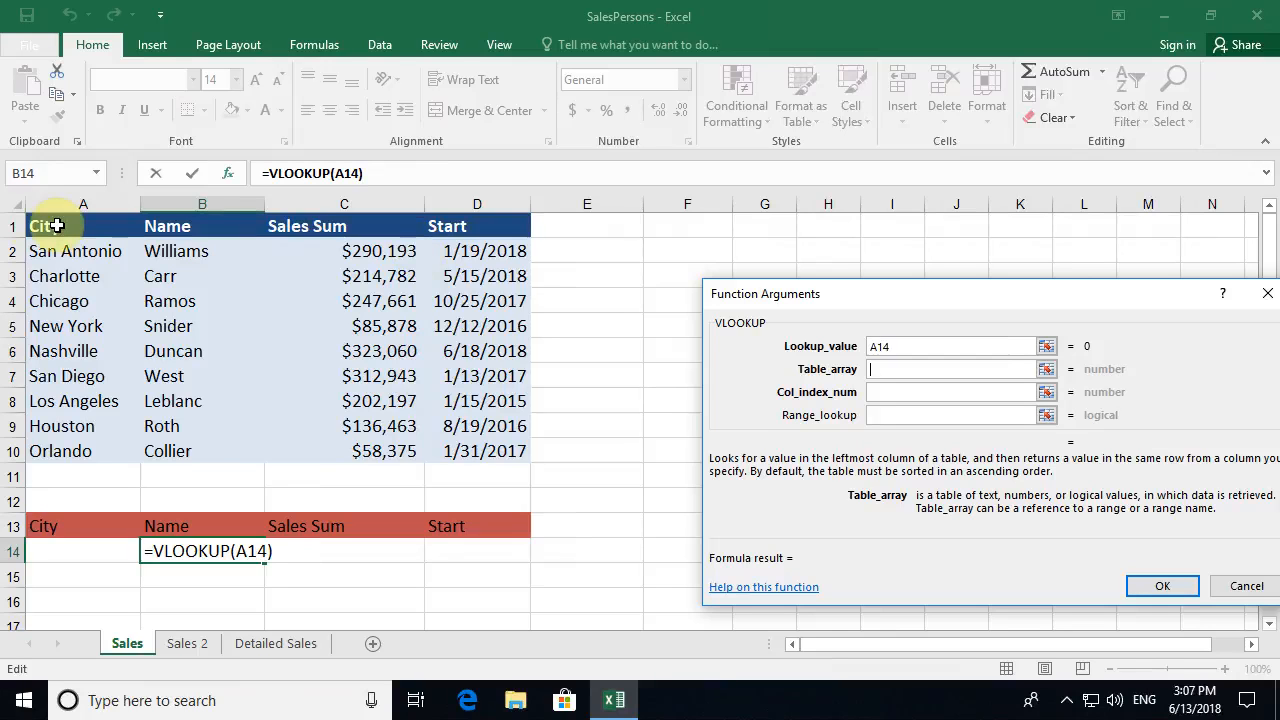
drag(55, 226, 485, 451)
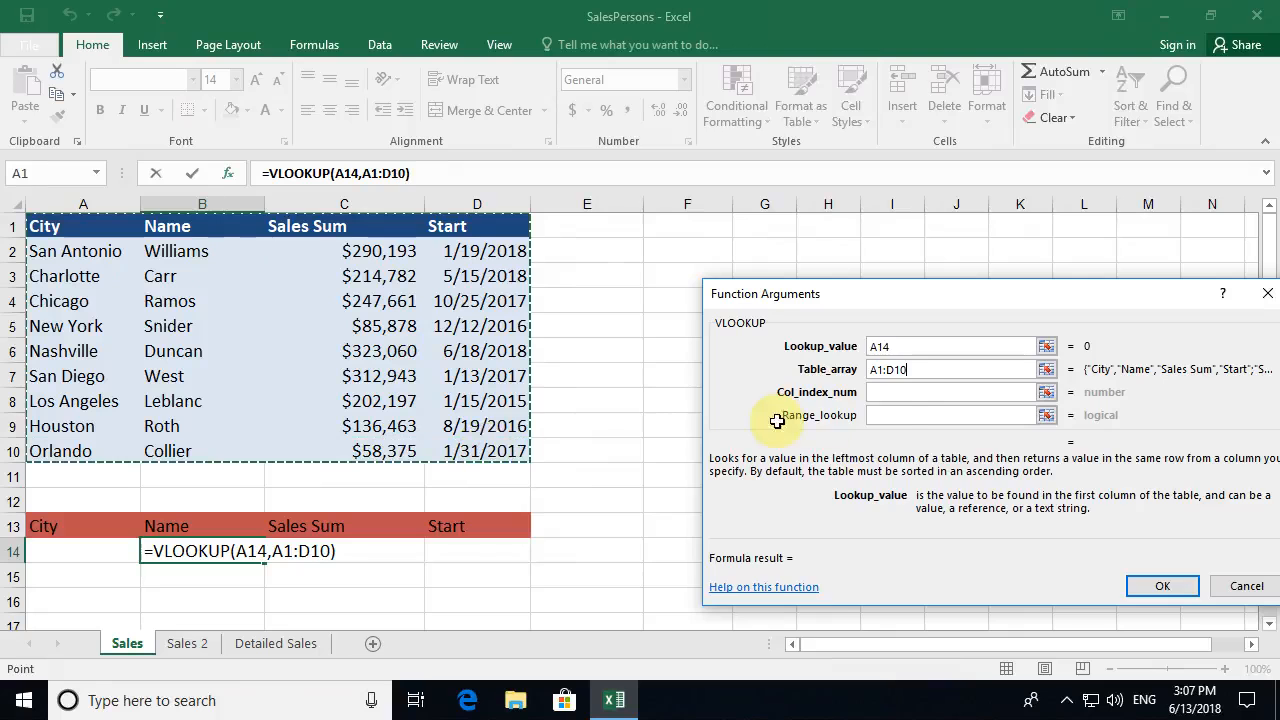
click(894, 392)
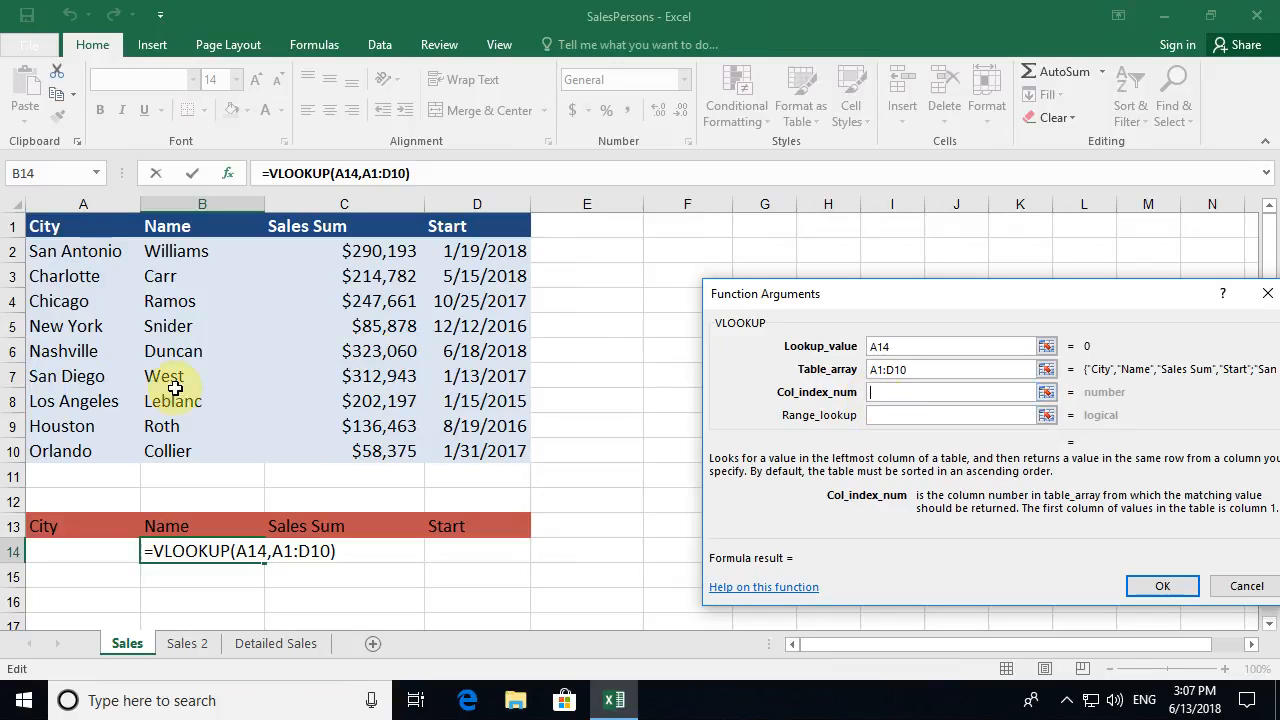
click(875, 392)
text(2)
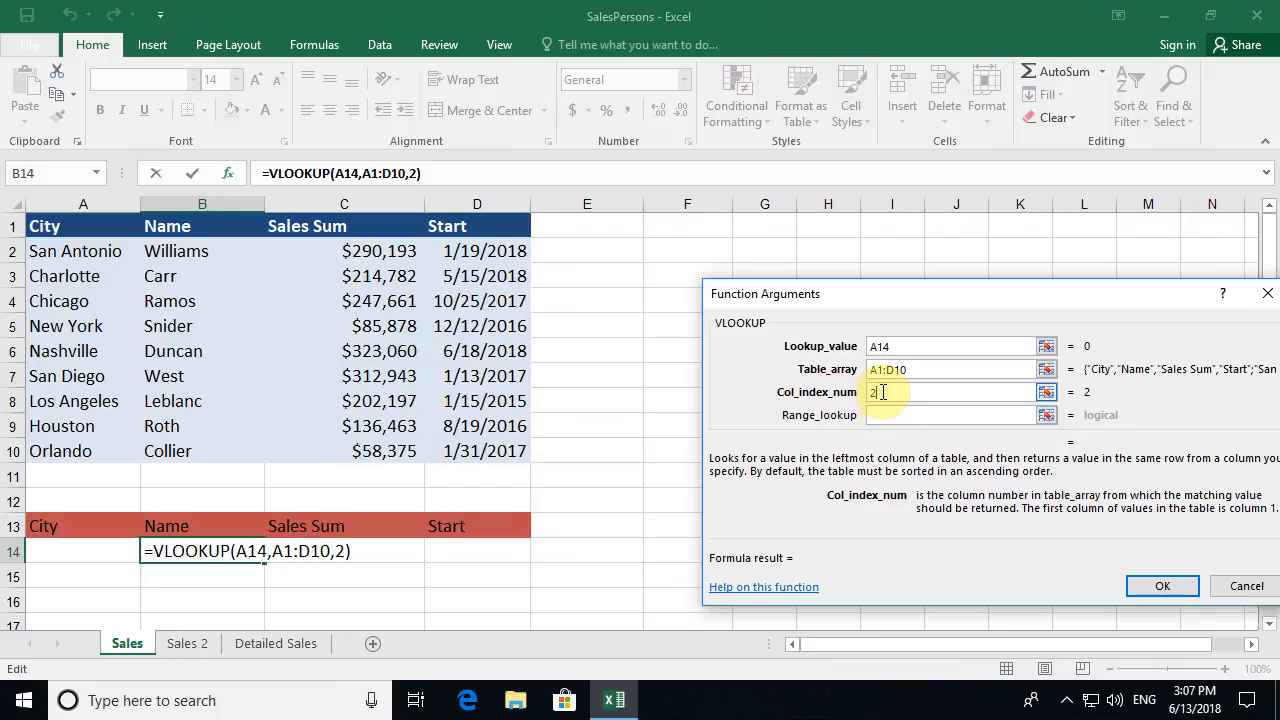
click(889, 415)
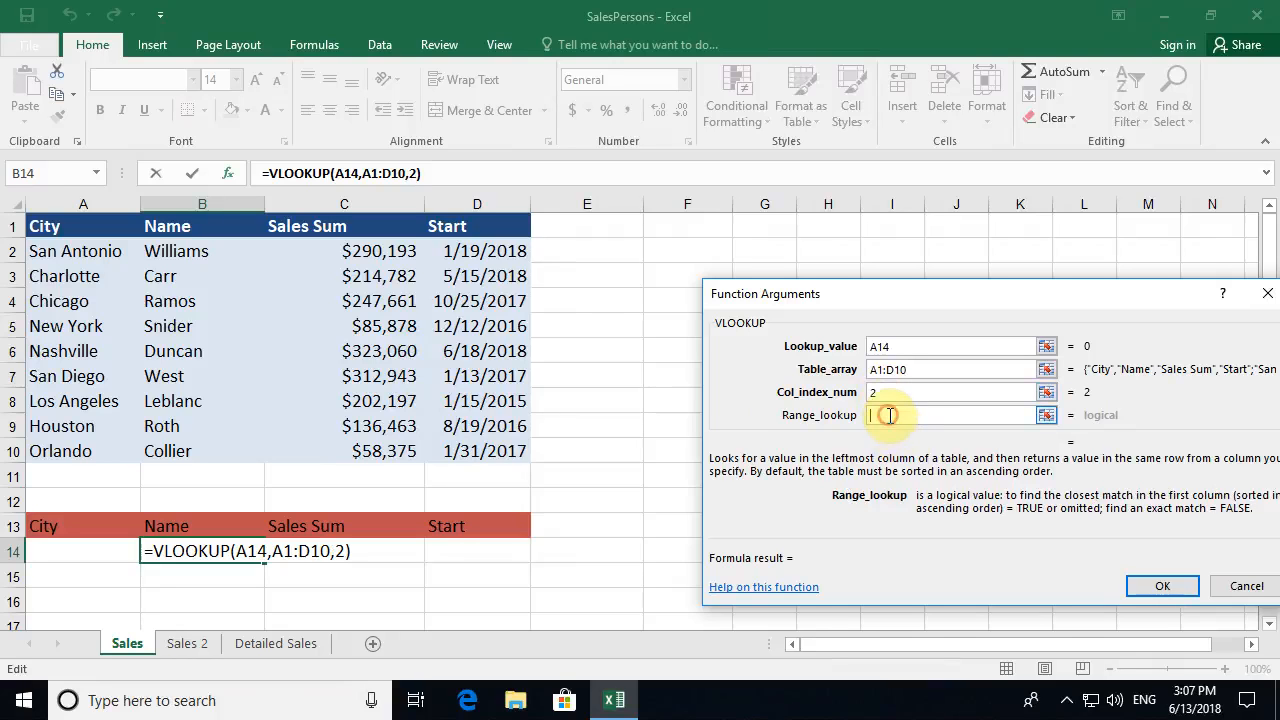
text(false)
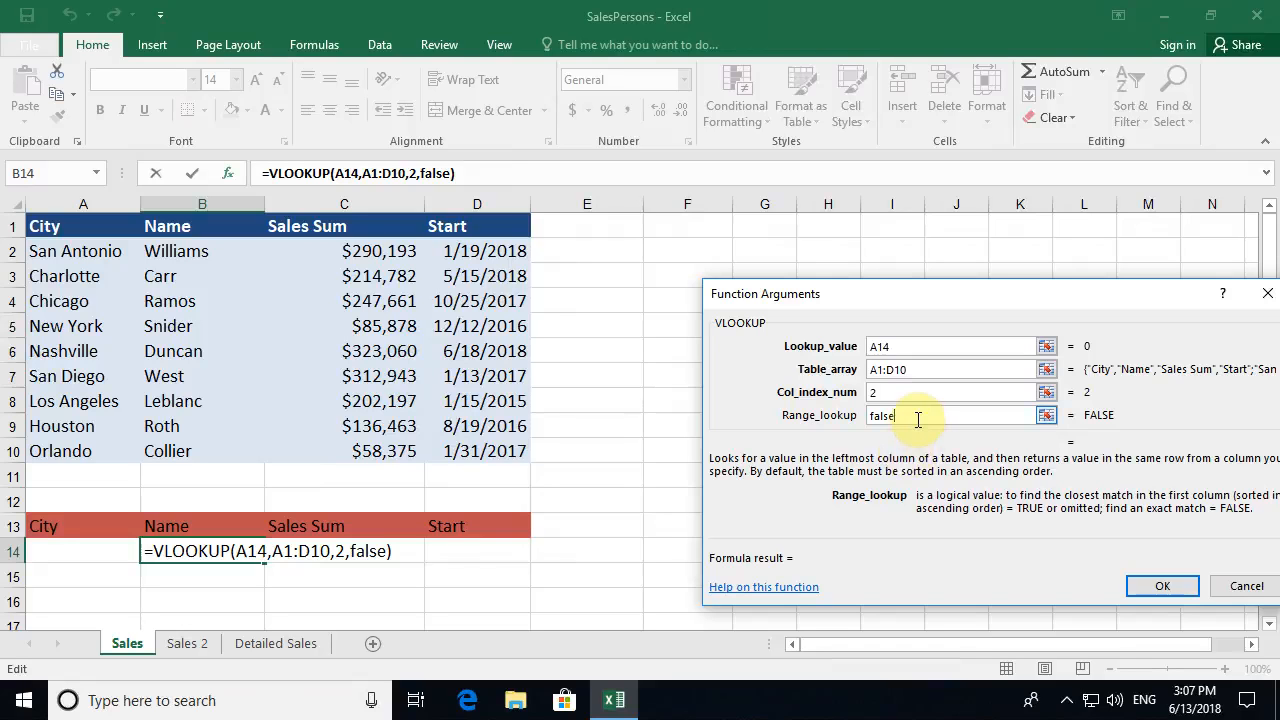
click(1153, 585)
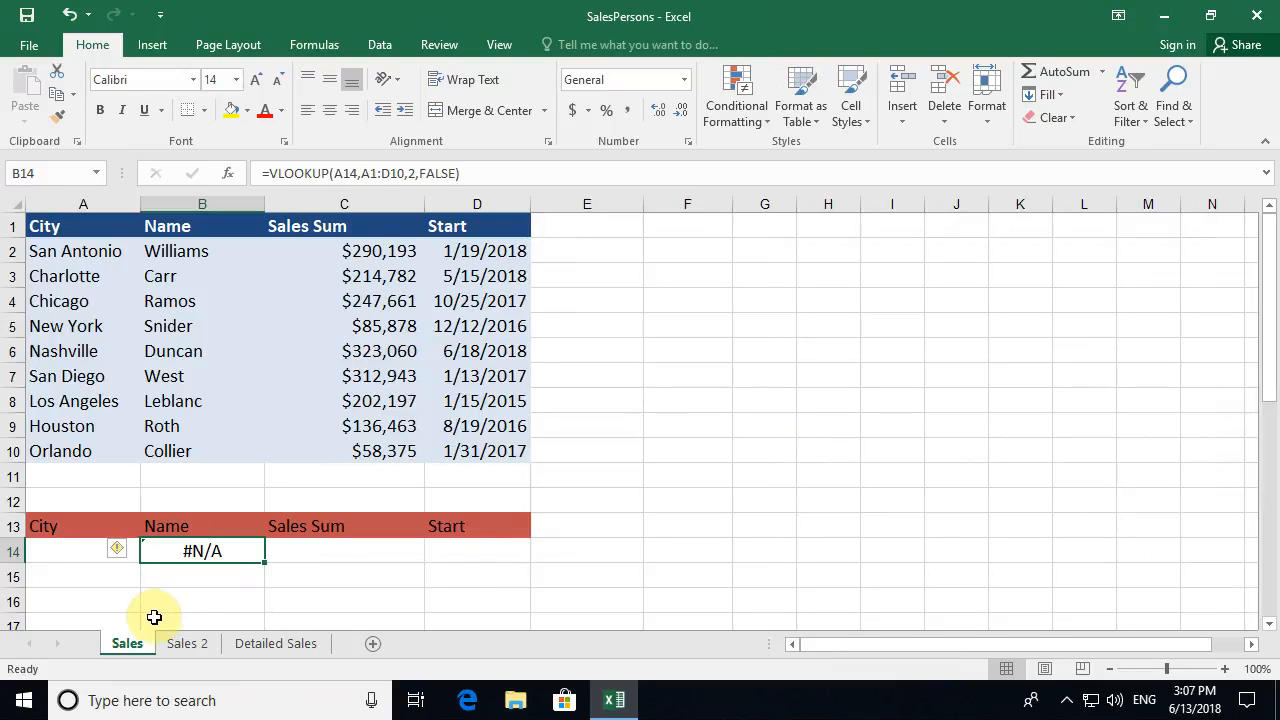
click(53, 553)
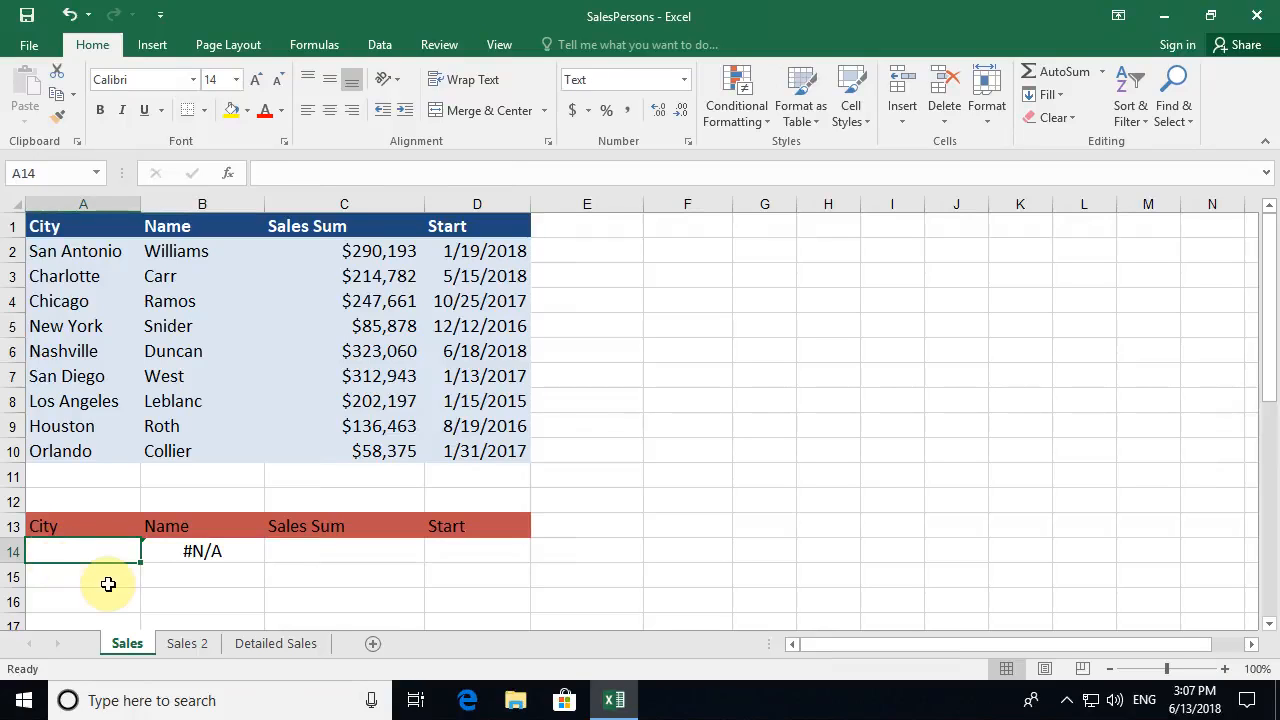
- Enter New York in A14 and check the B14 lookup result
text(New Yopr)
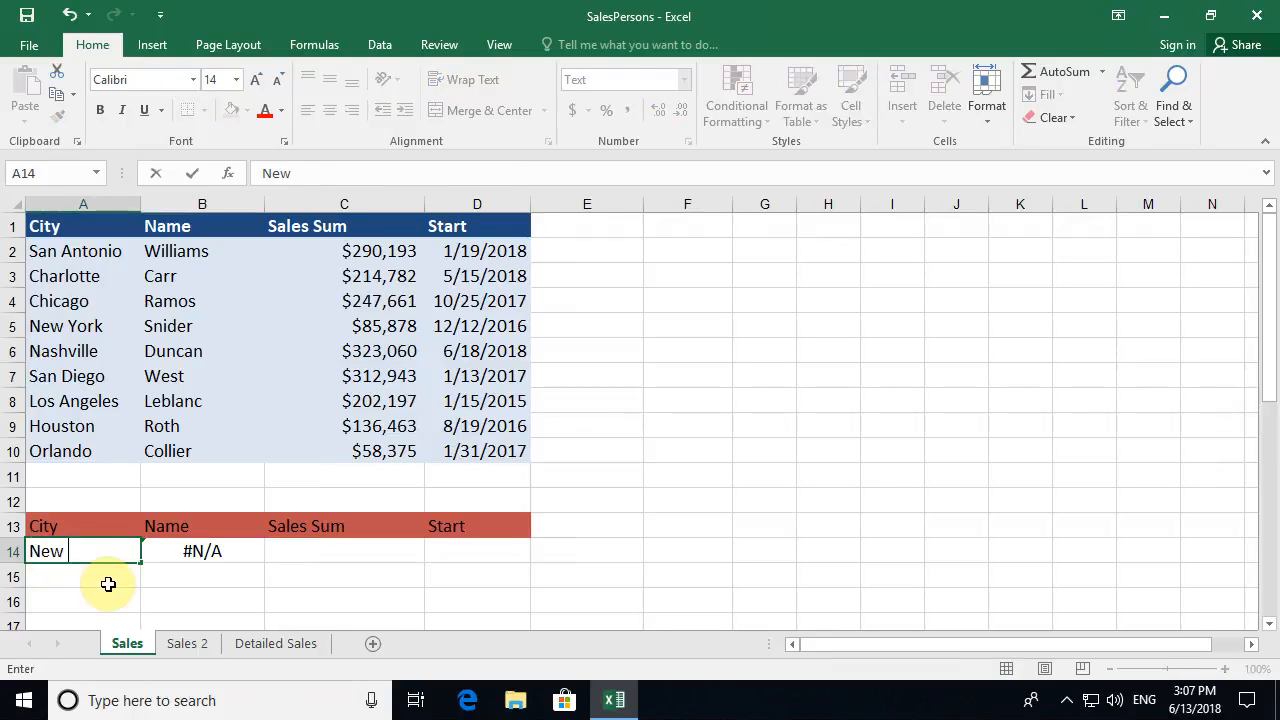
key(BackSpace)
key(BackSpace)
text(rk)
key(Return)
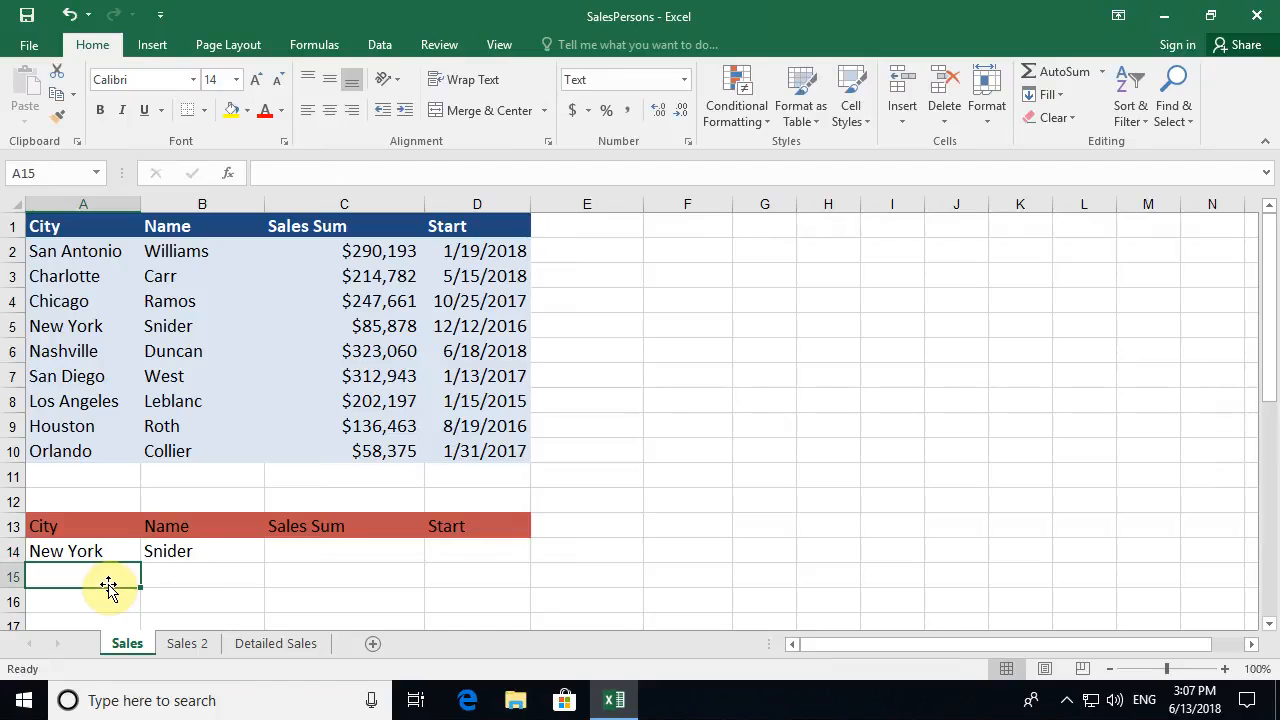
click(209, 553)
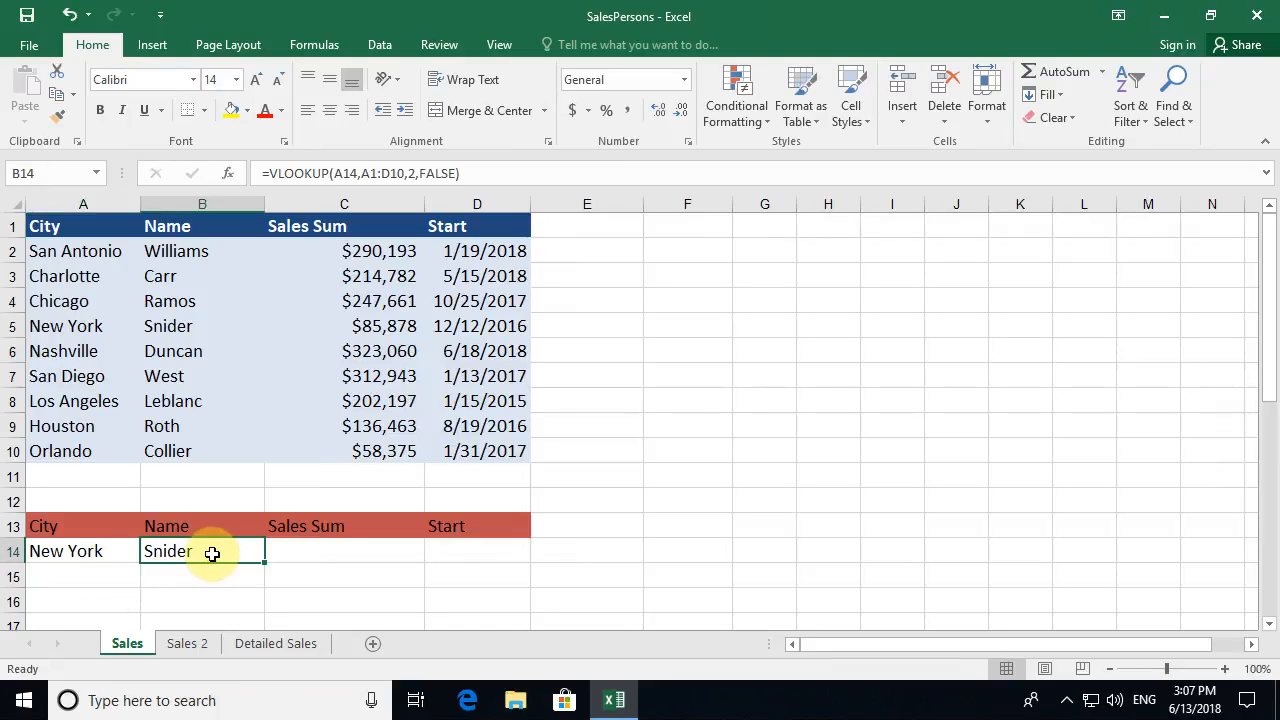
- Highlight the New York row and the Sales Sum column C1:C10, then select C14
drag(97, 326, 211, 328)
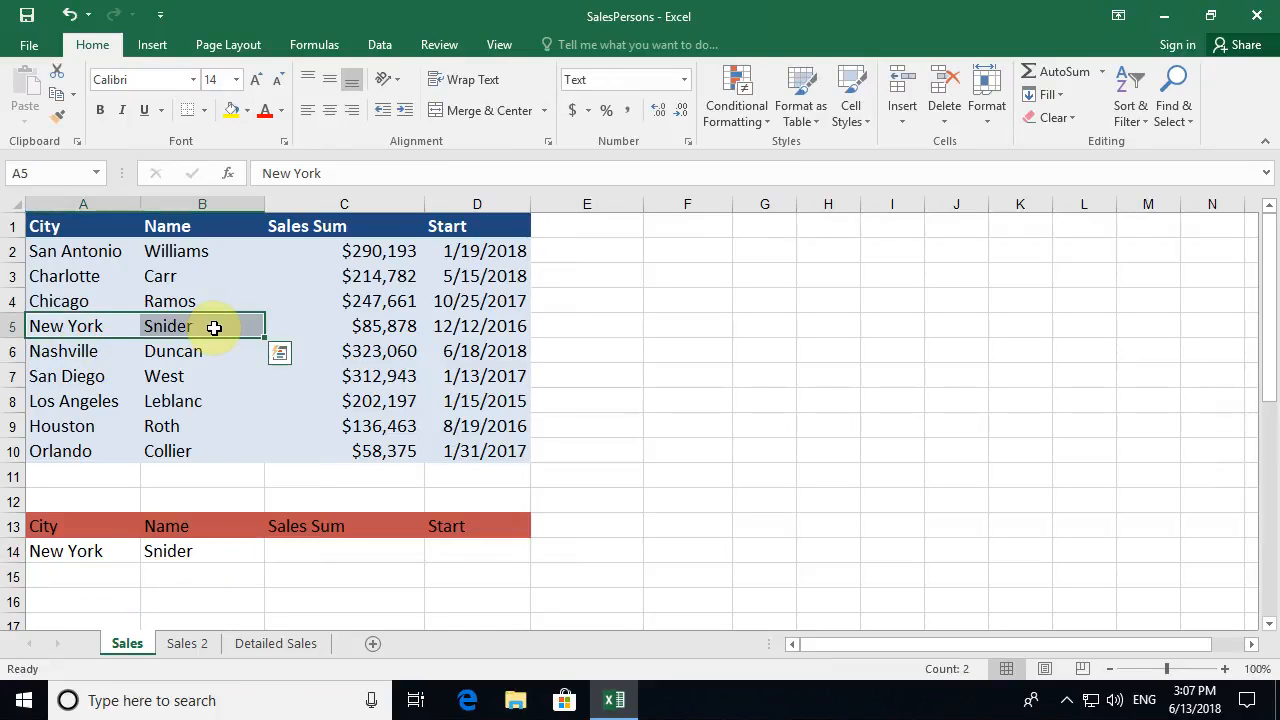
click(214, 545)
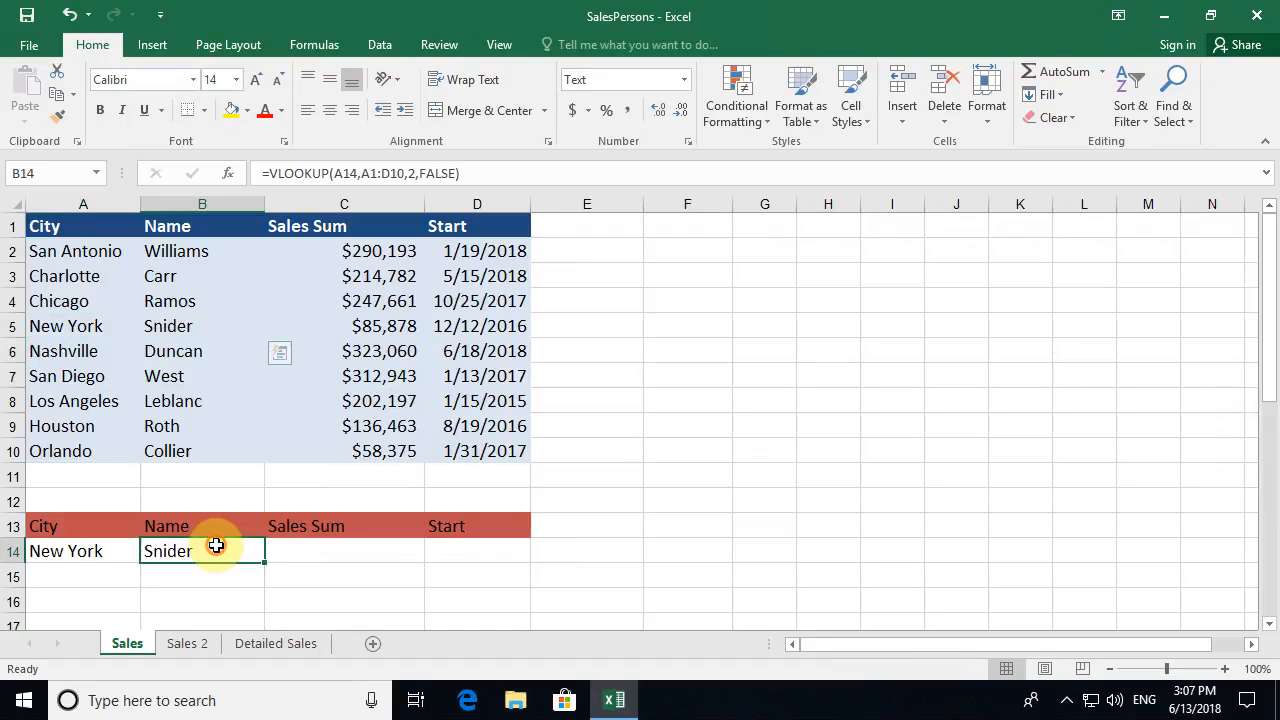
click(355, 554)
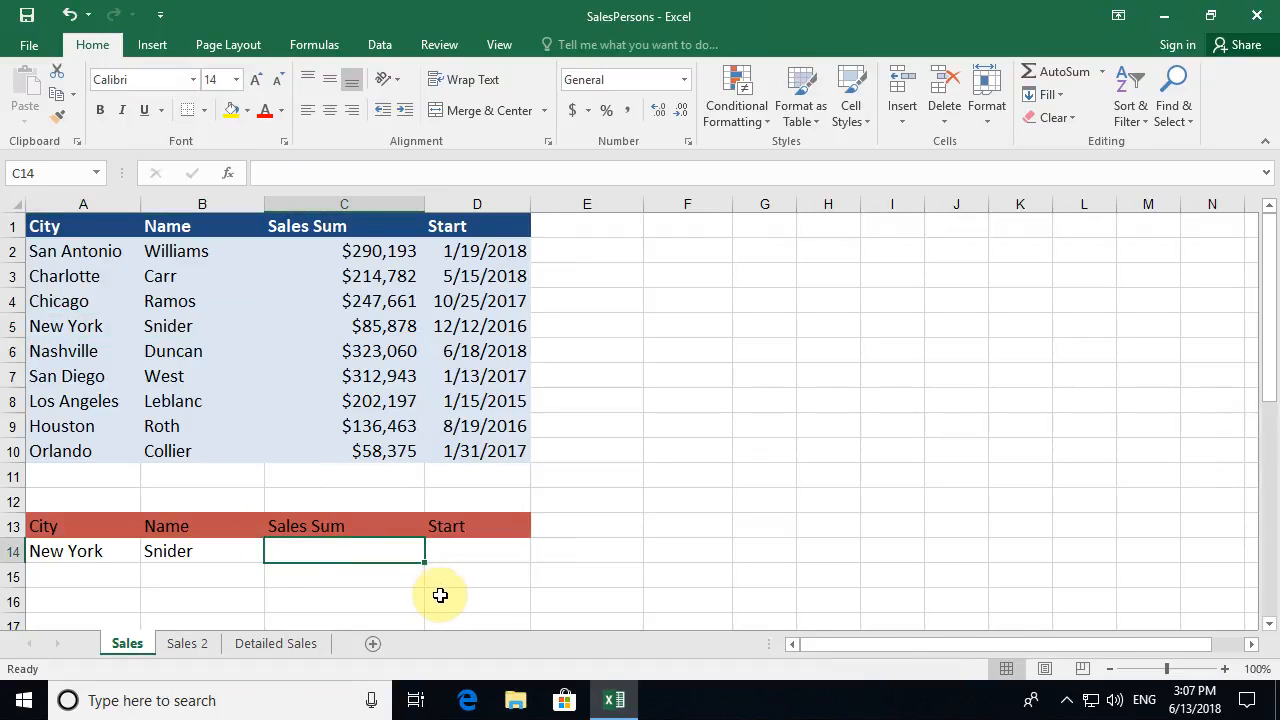
drag(343, 228, 352, 451)
click(330, 552)
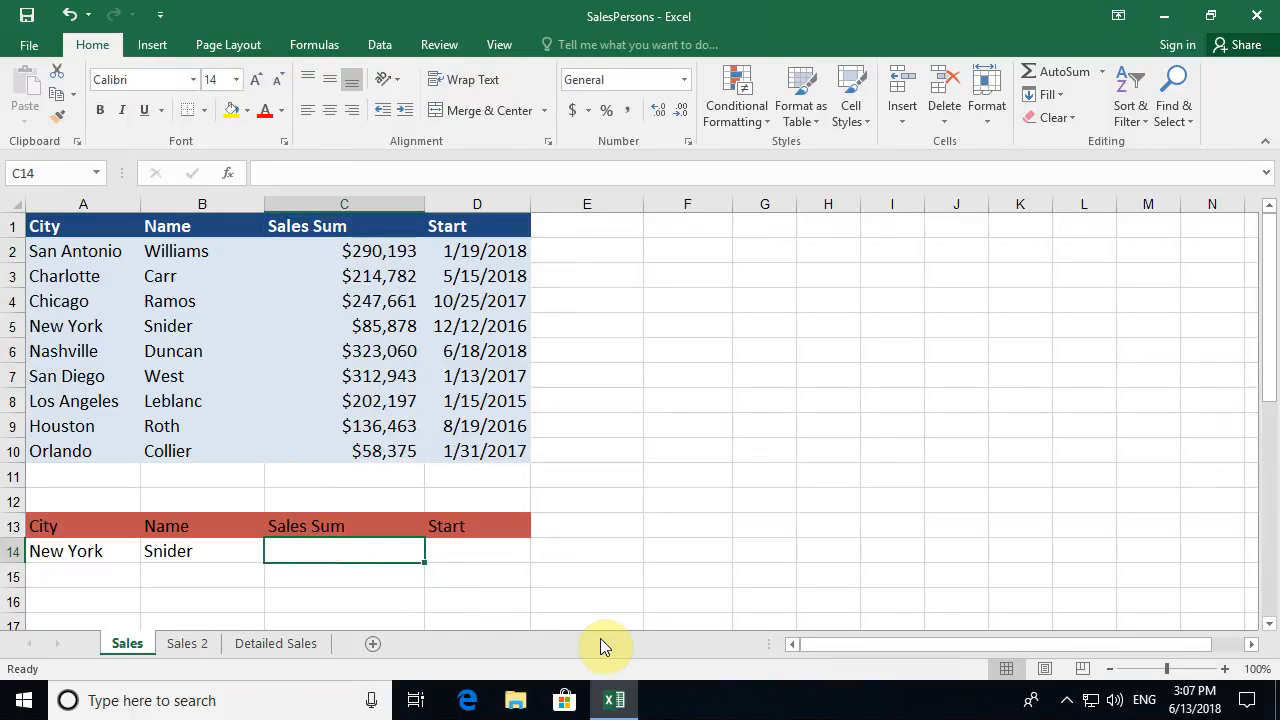
- Enter =VLOOKUP(A14,A1:D10,3,FALSE) in C14 to return the exact Sales Sum
text(=vlookup()
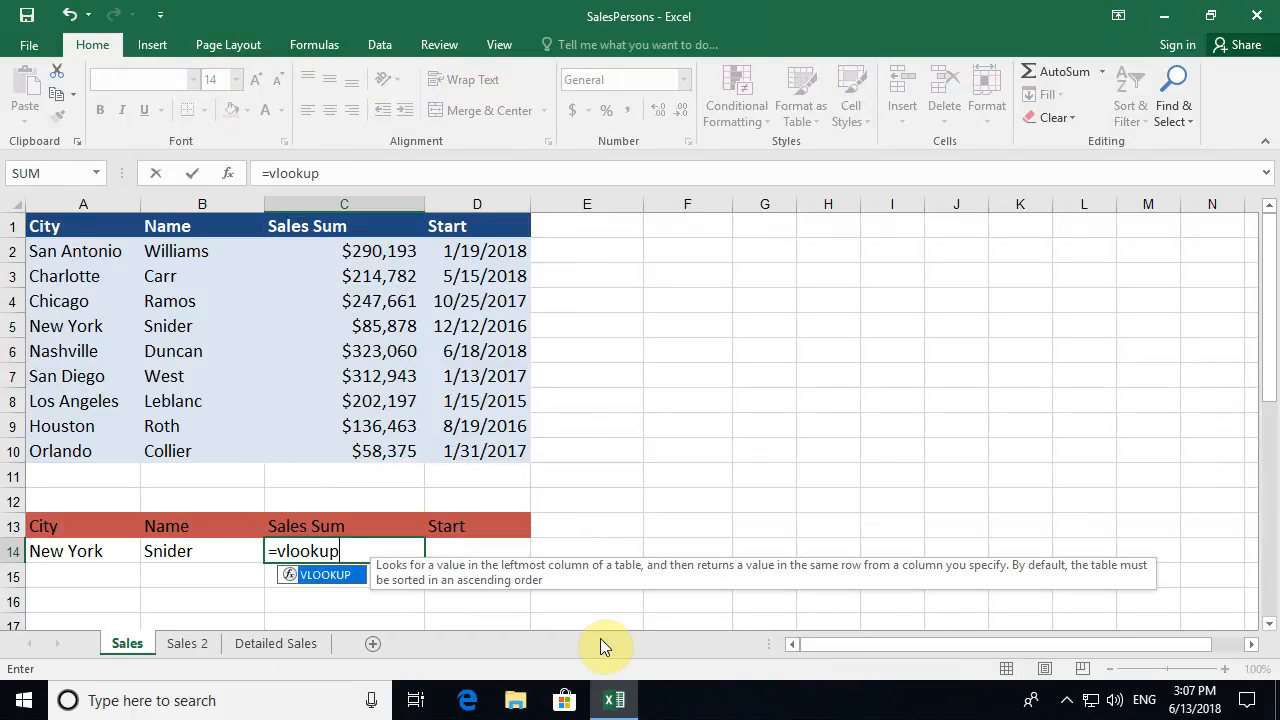
click(226, 174)
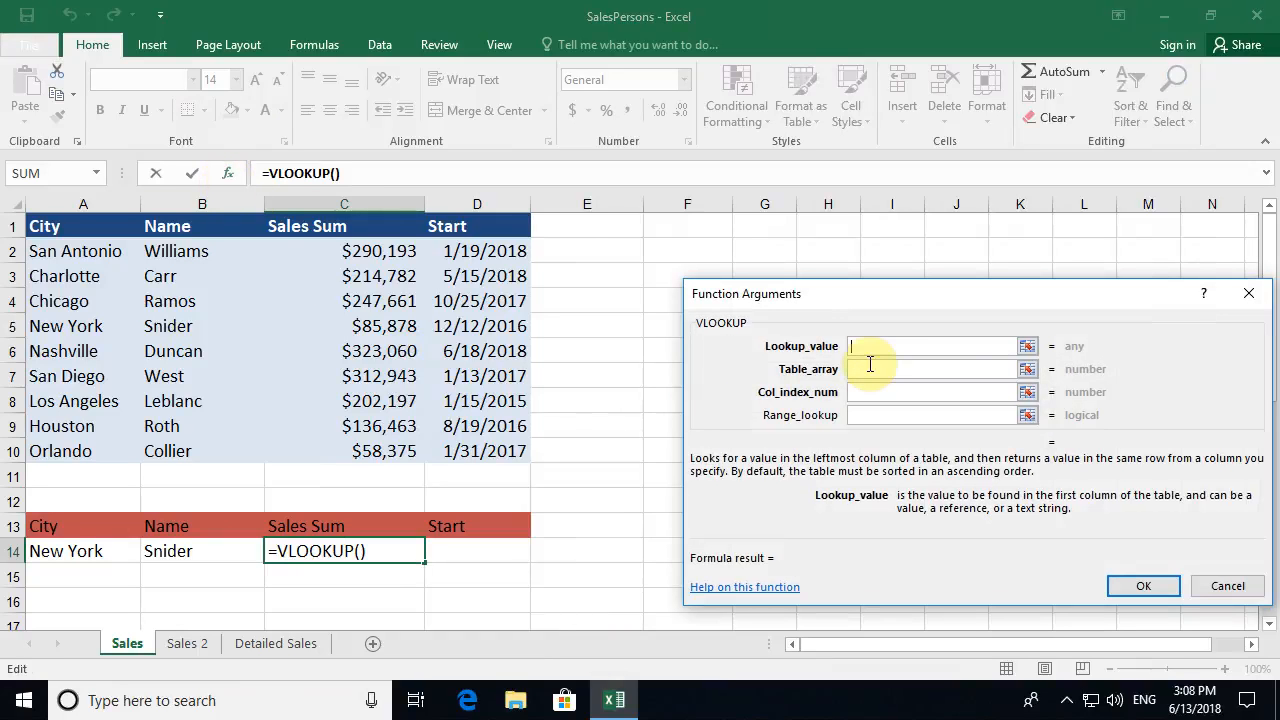
click(60, 553)
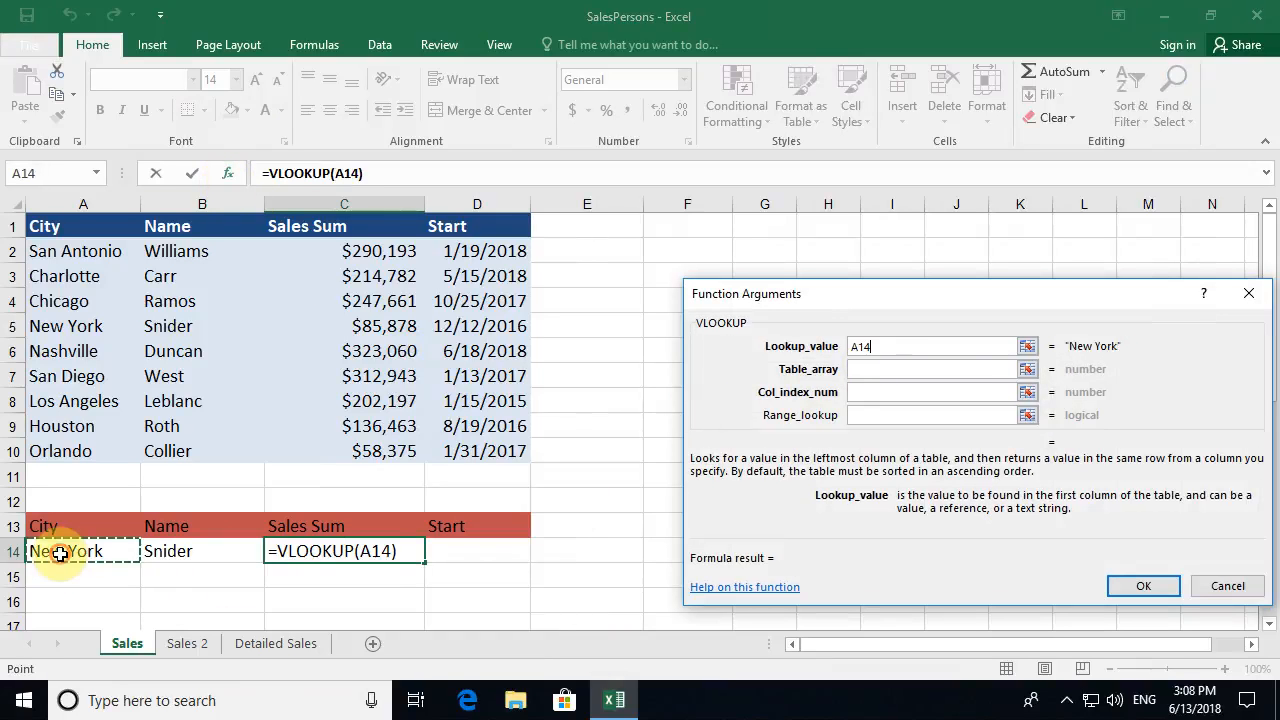
click(870, 369)
drag(87, 226, 491, 457)
click(883, 391)
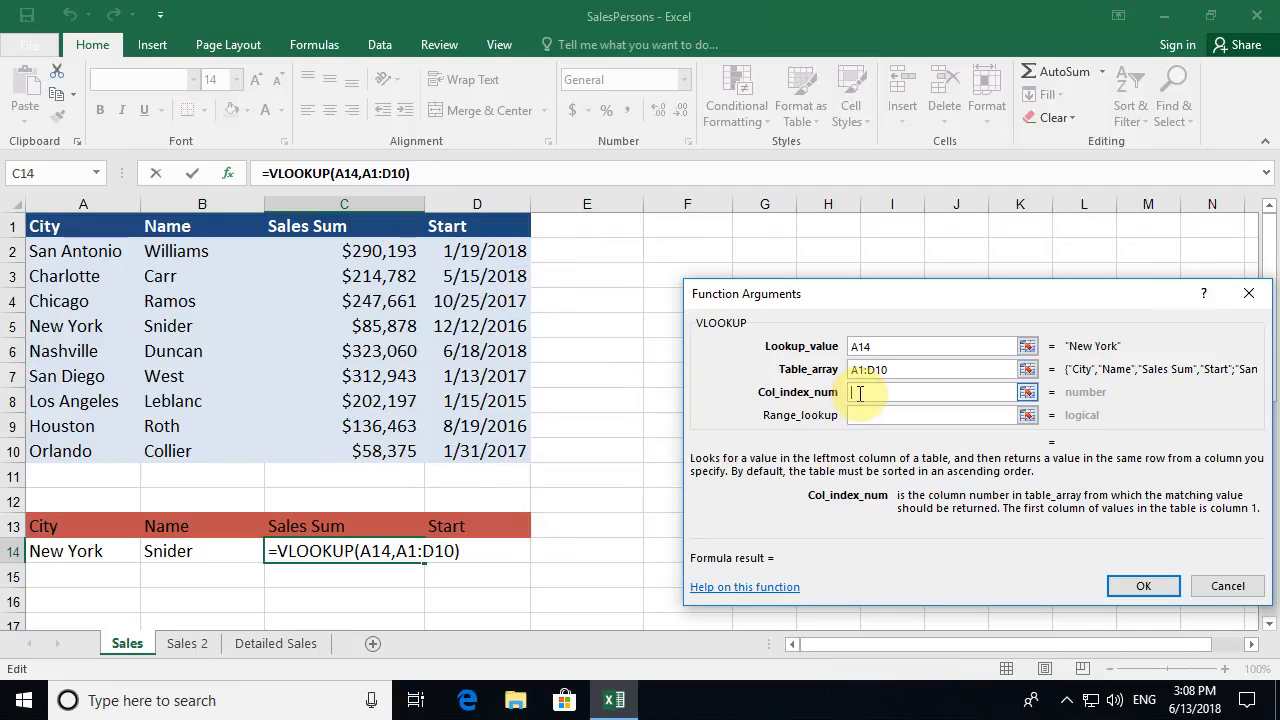
text(3)
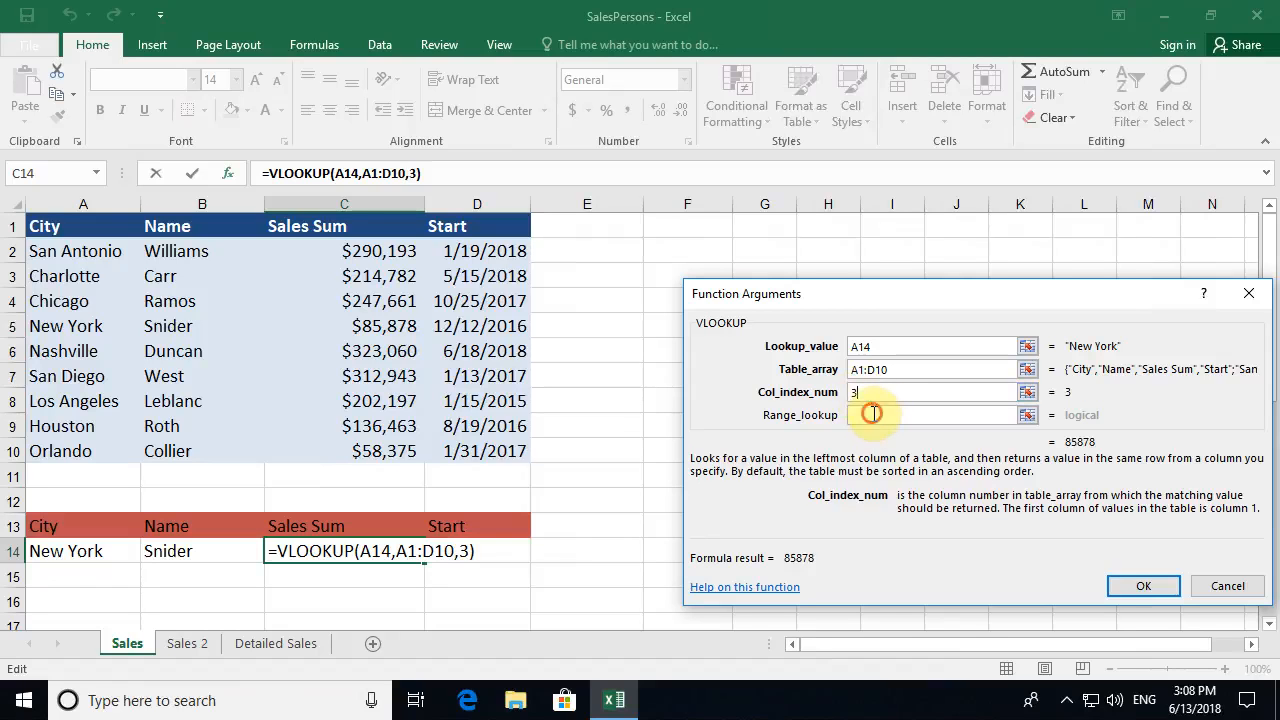
click(873, 413)
text(false)
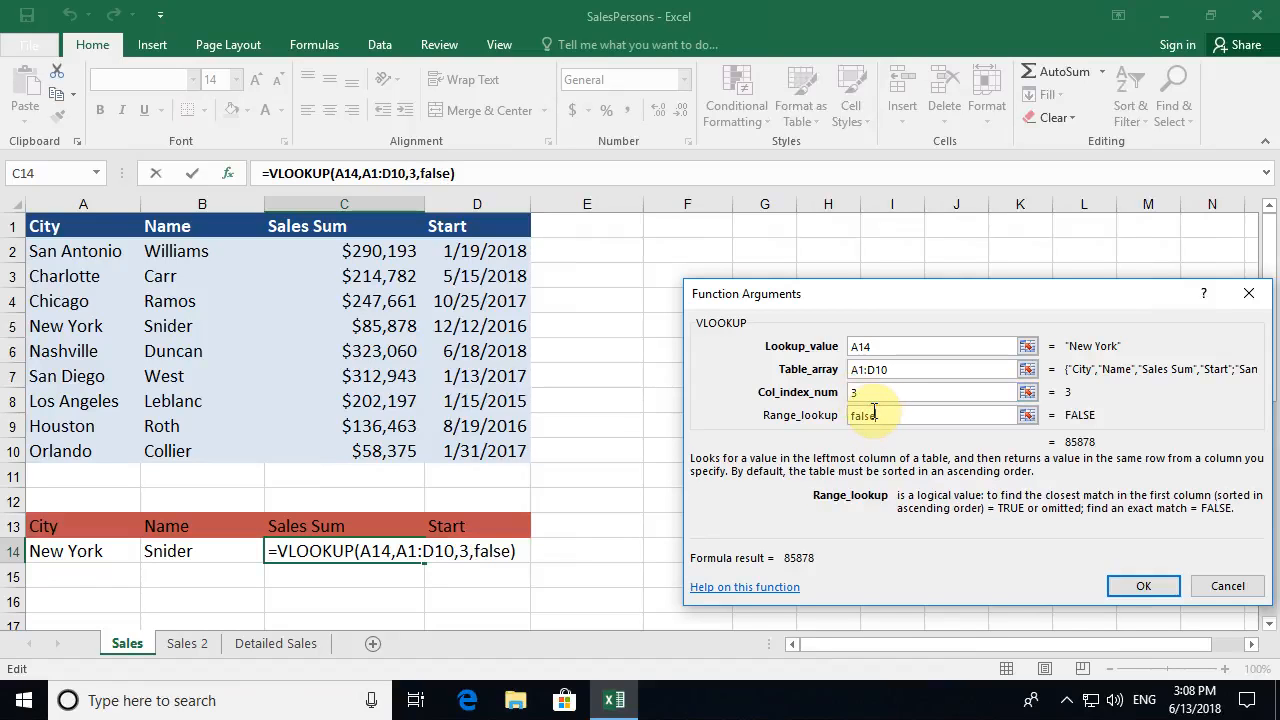
click(1143, 594)
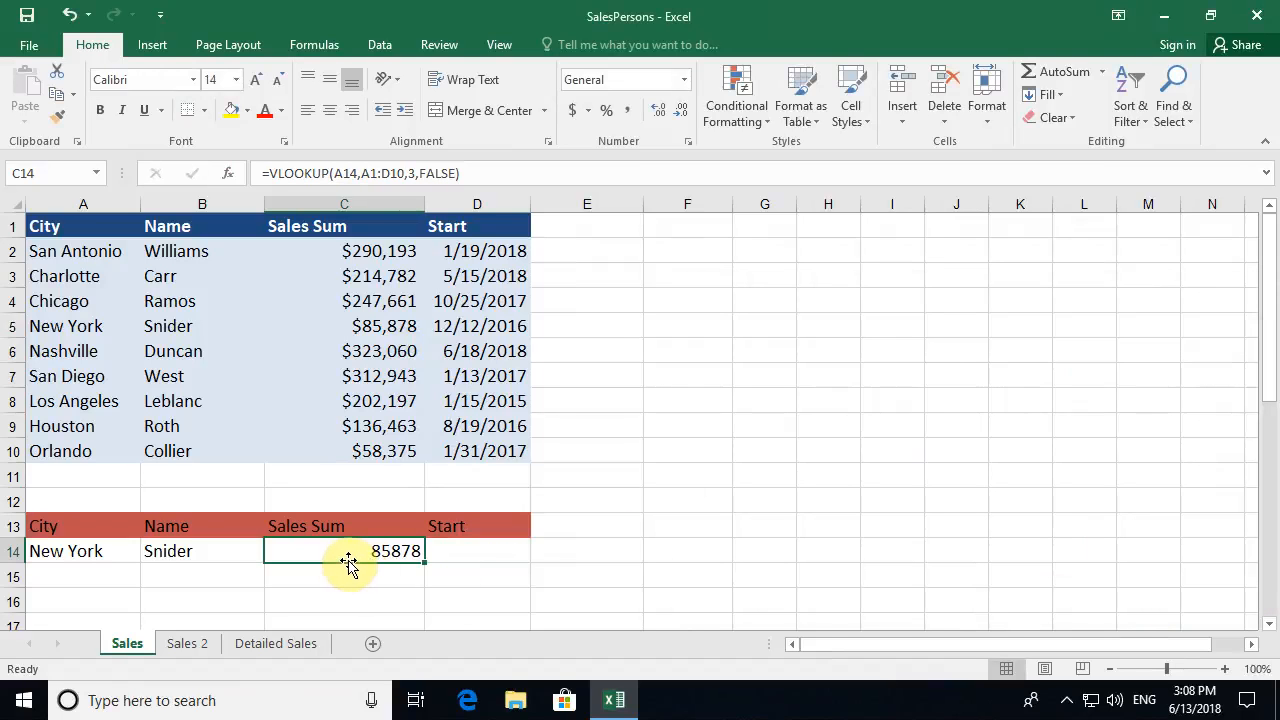
- Change A14 to Los Angeles and compare the 202197 result with its table row
drag(343, 324, 88, 322)
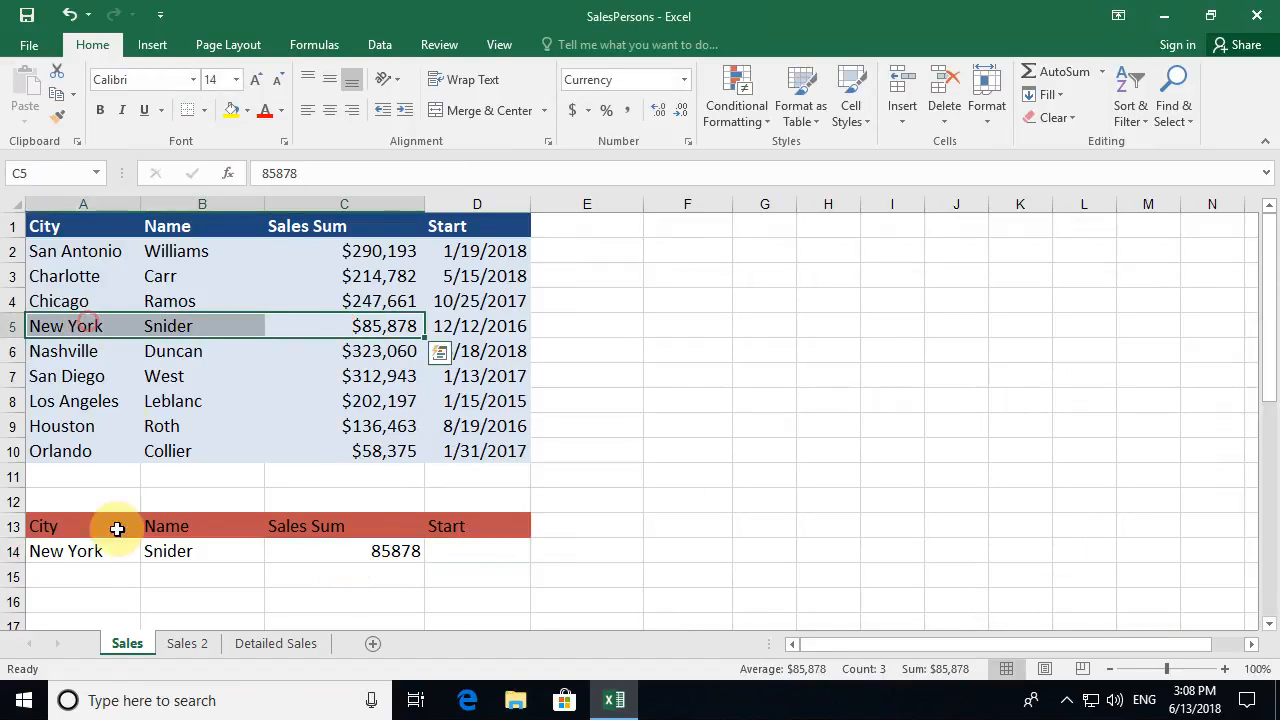
click(69, 551)
text(Los Angeles)
key(ctrl+Return)
key(Return)
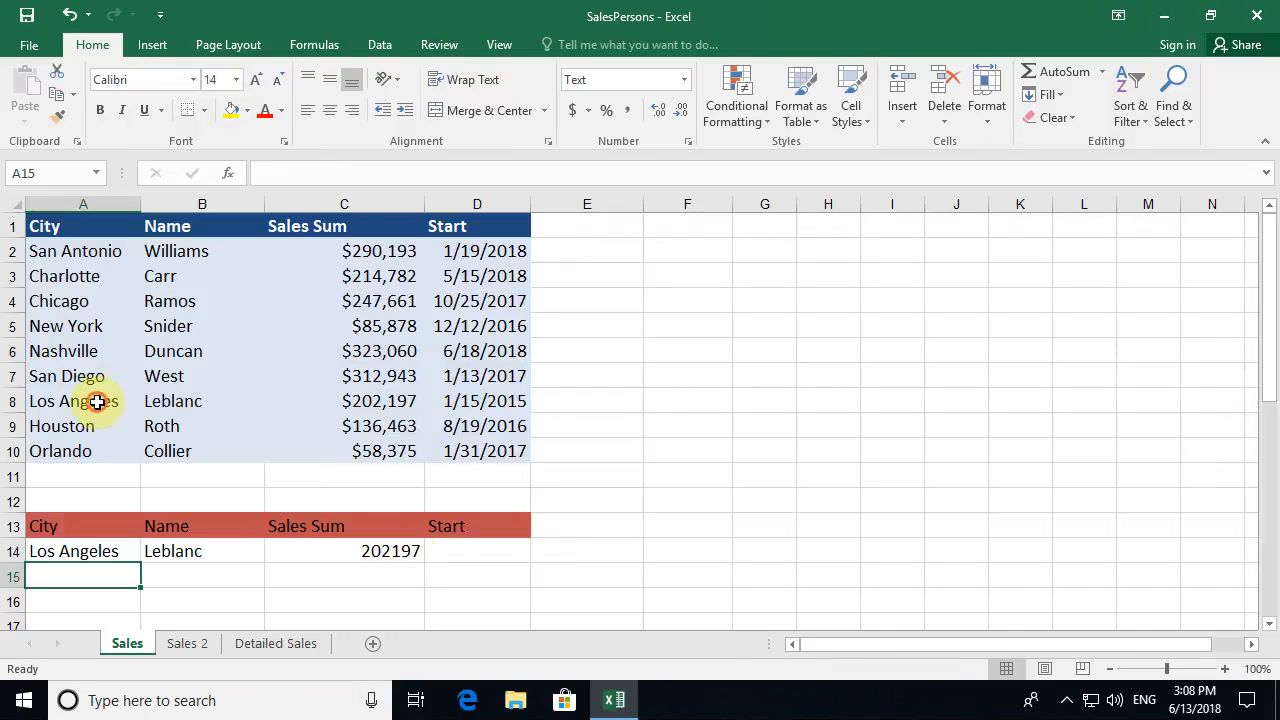
drag(97, 401, 414, 400)
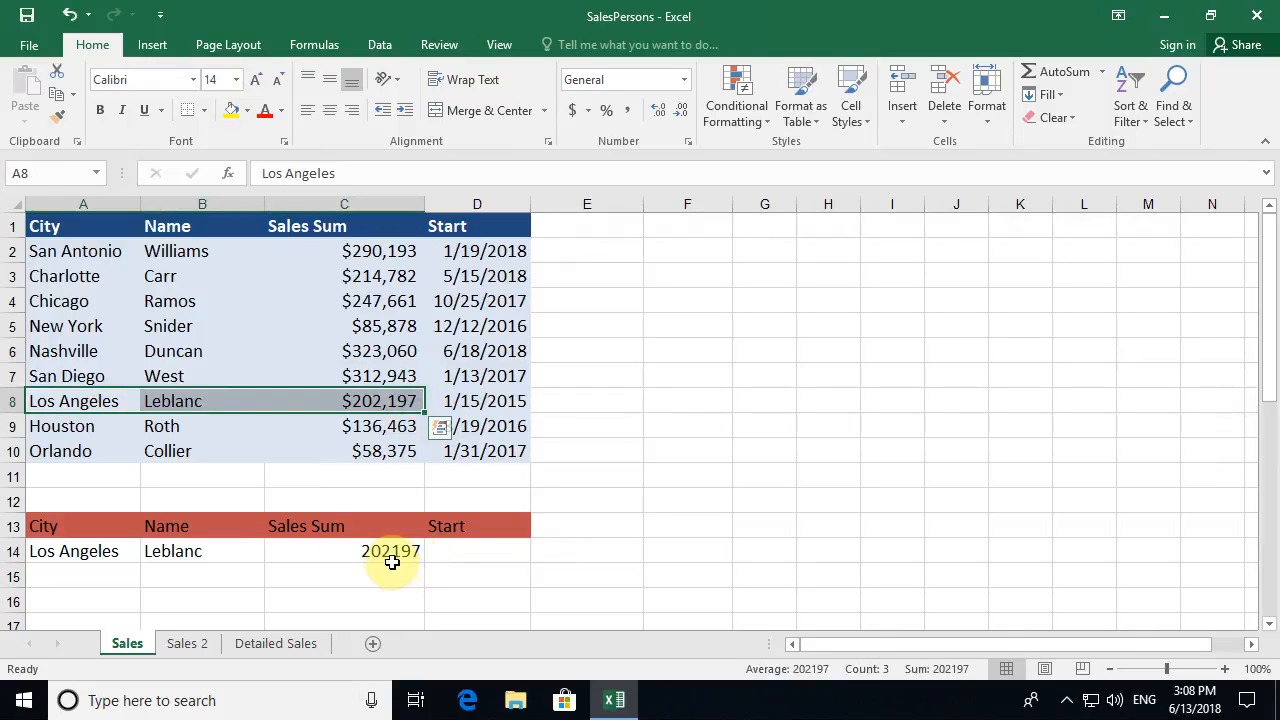
click(452, 552)
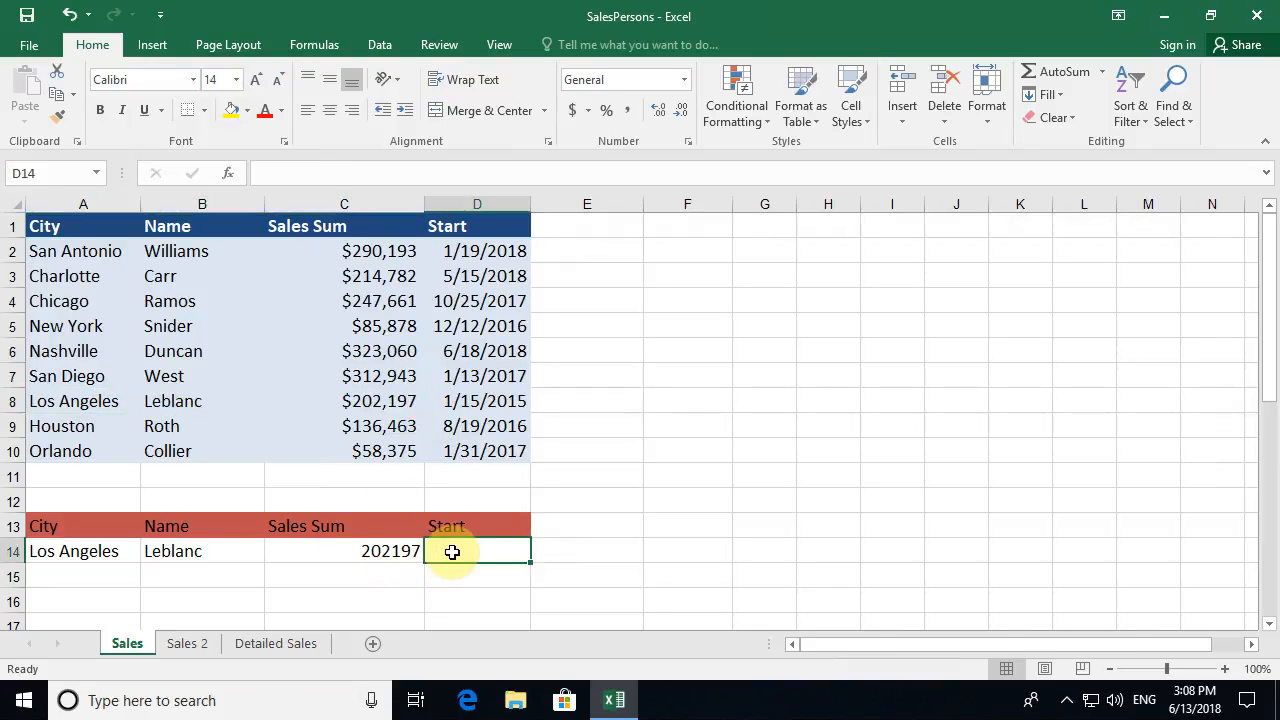
drag(86, 251, 69, 456)
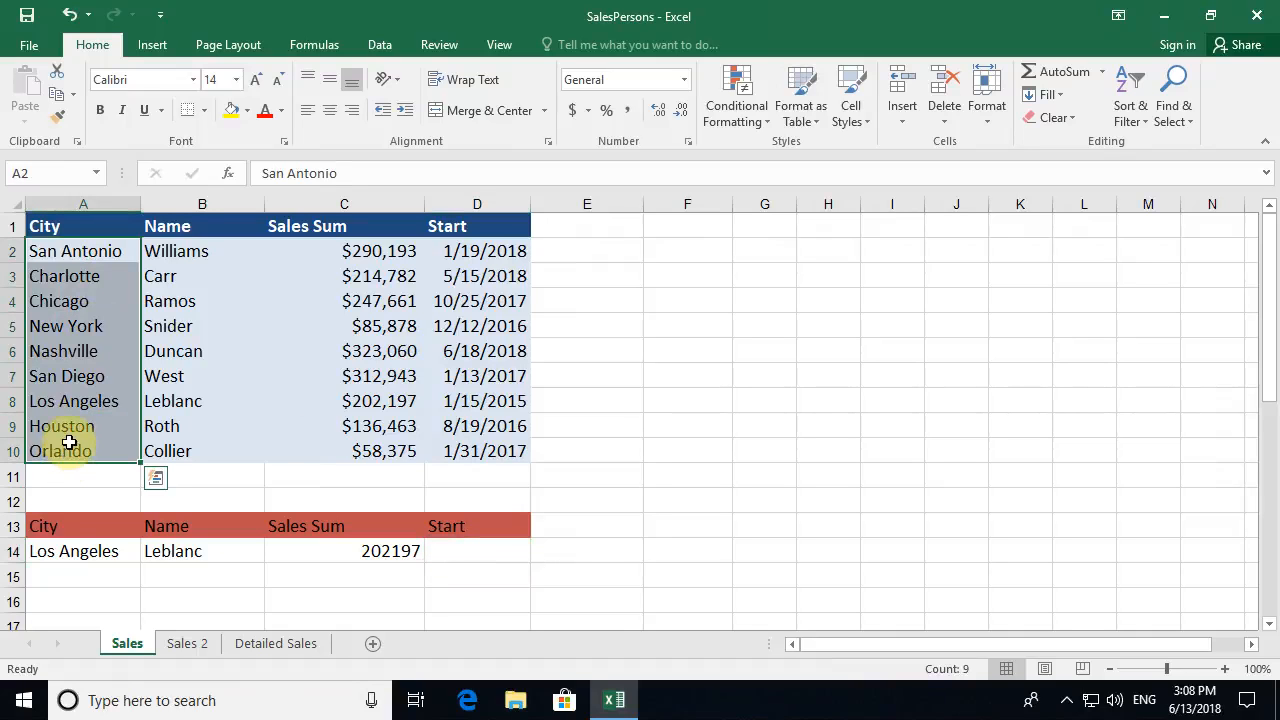
drag(49, 400, 493, 408)
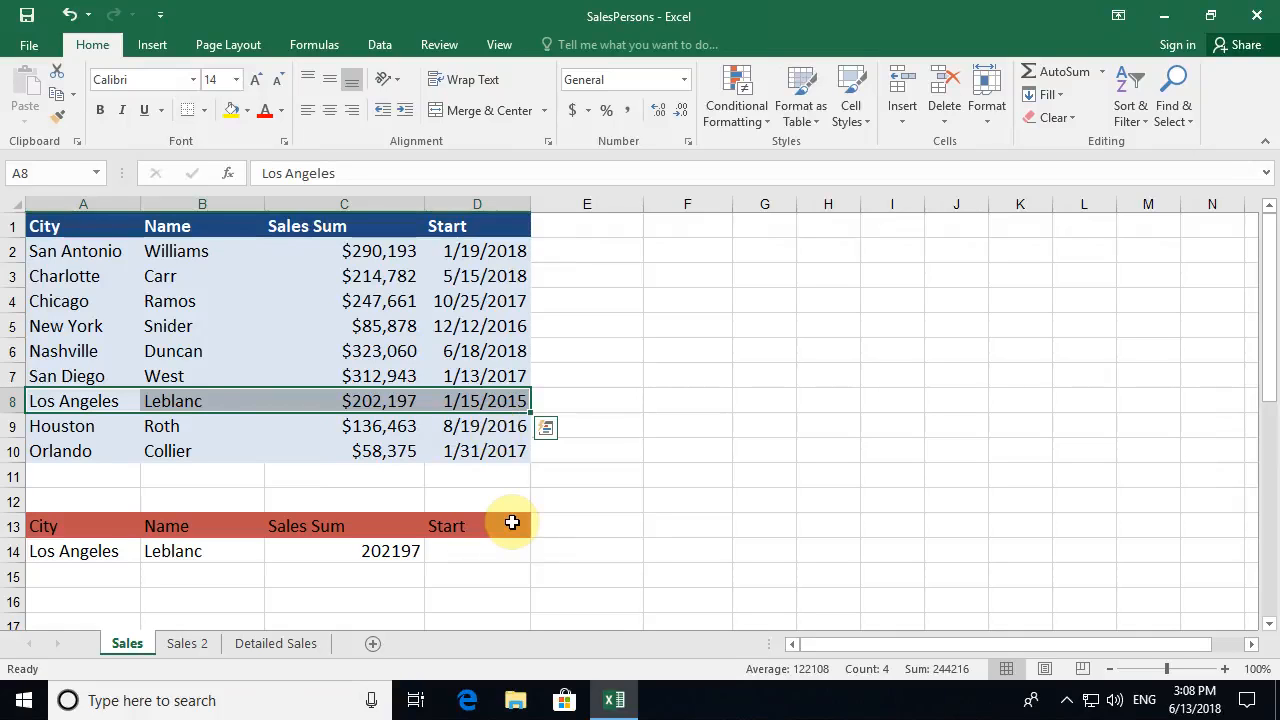
click(62, 320)
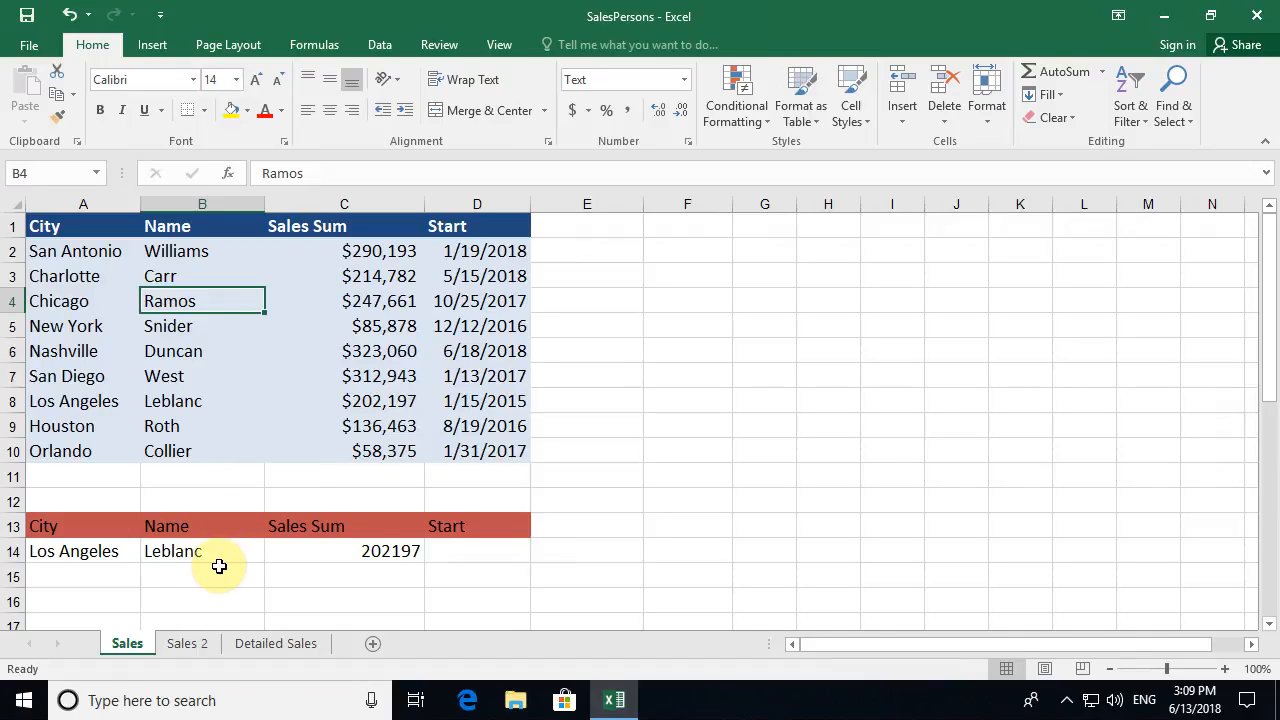
- Enter =VLOOKUP(B15,B1:D10,2,FALSE) in C15, then select the empty name cell B15
click(306, 575)
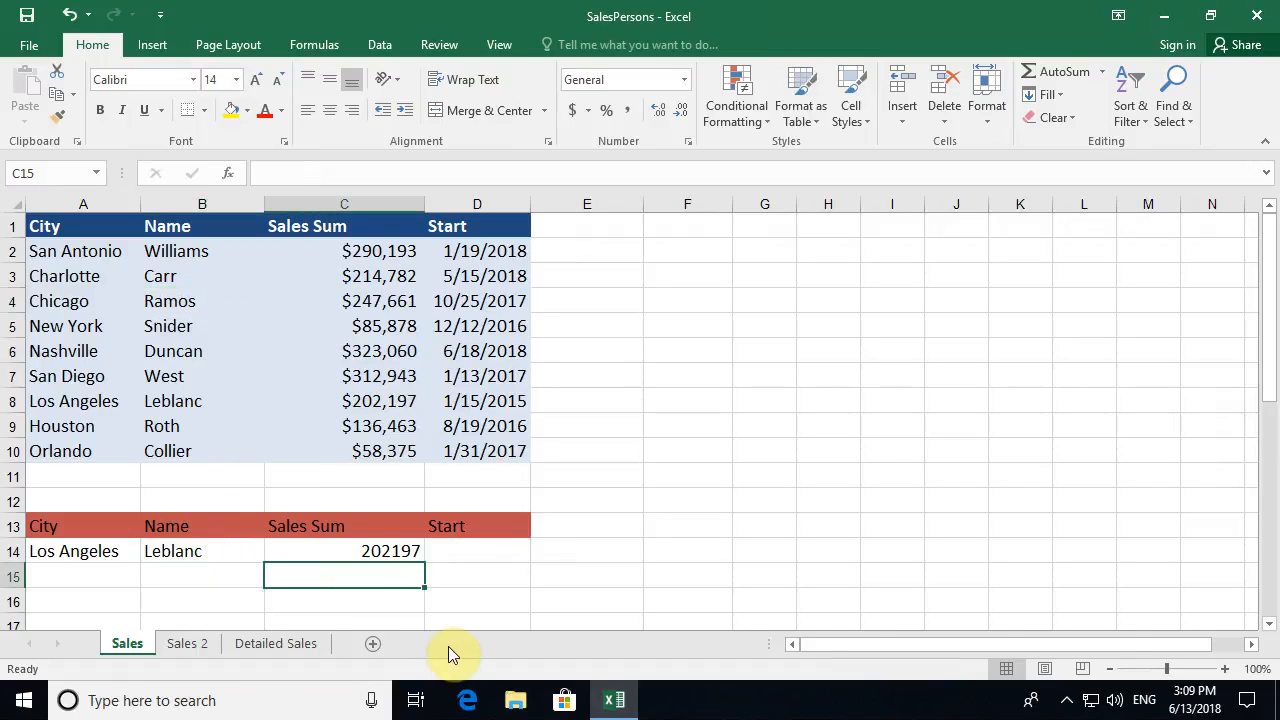
text(=vlookup()
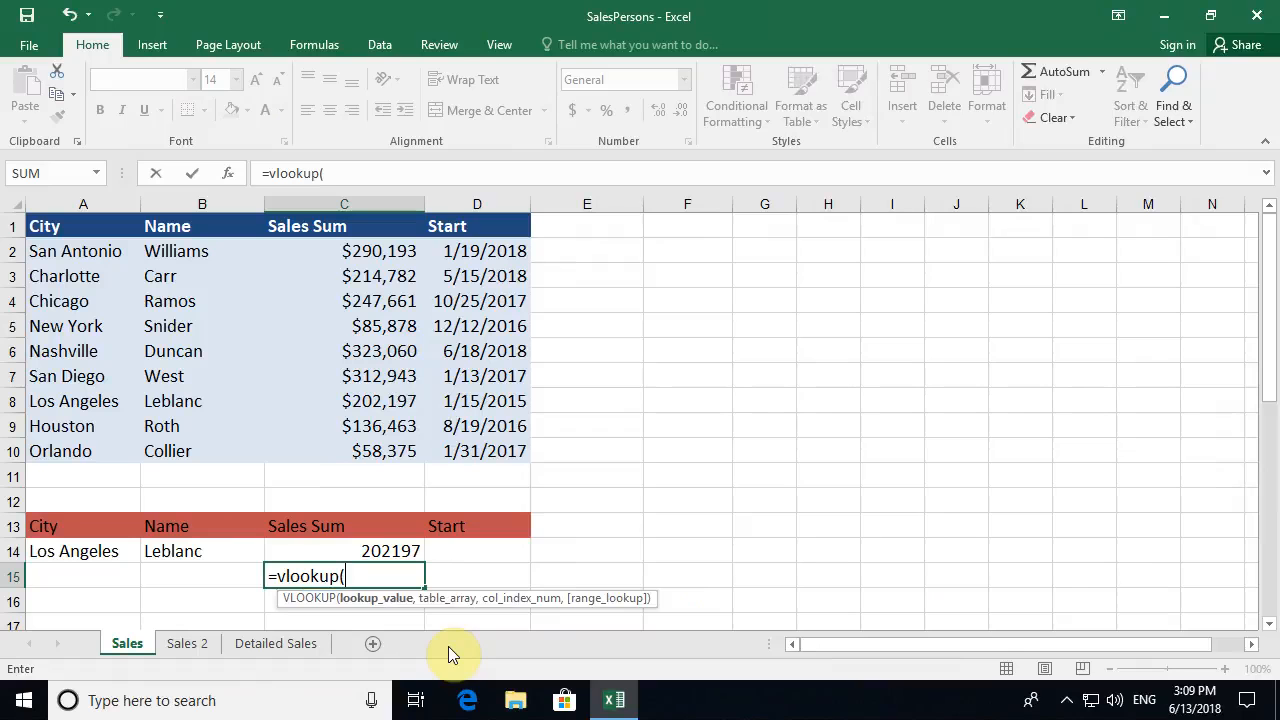
click(227, 173)
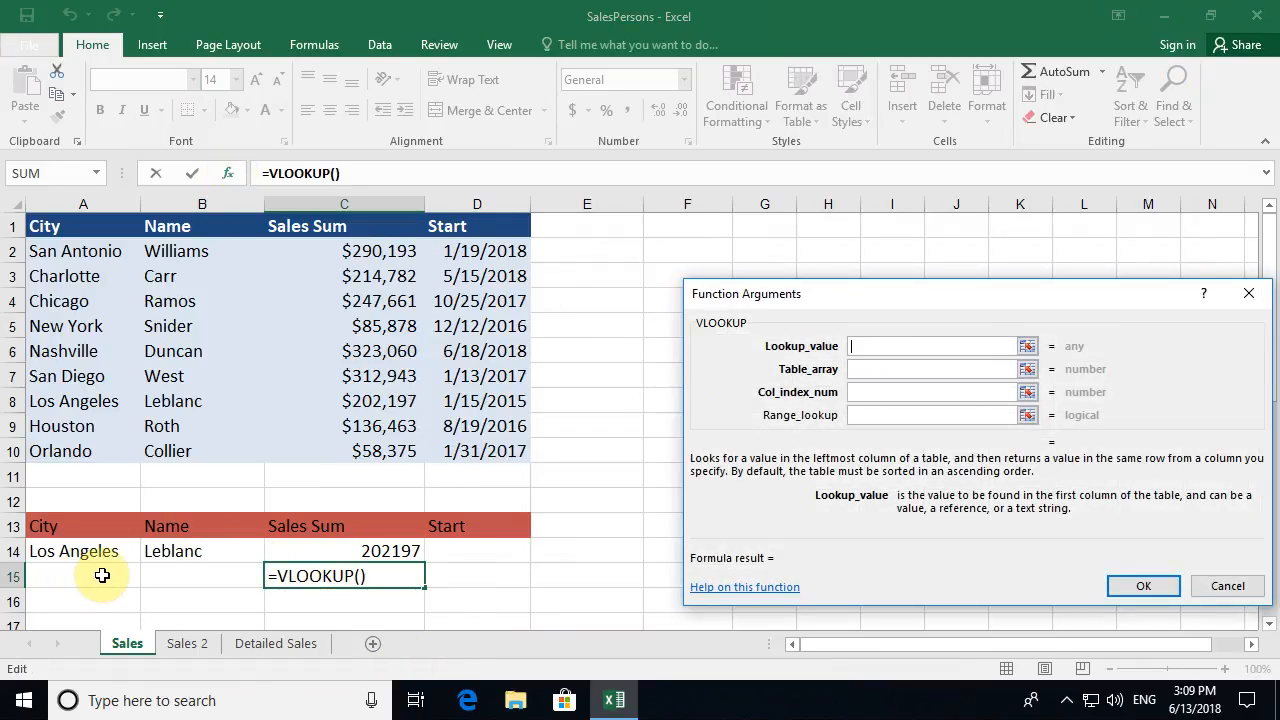
click(186, 574)
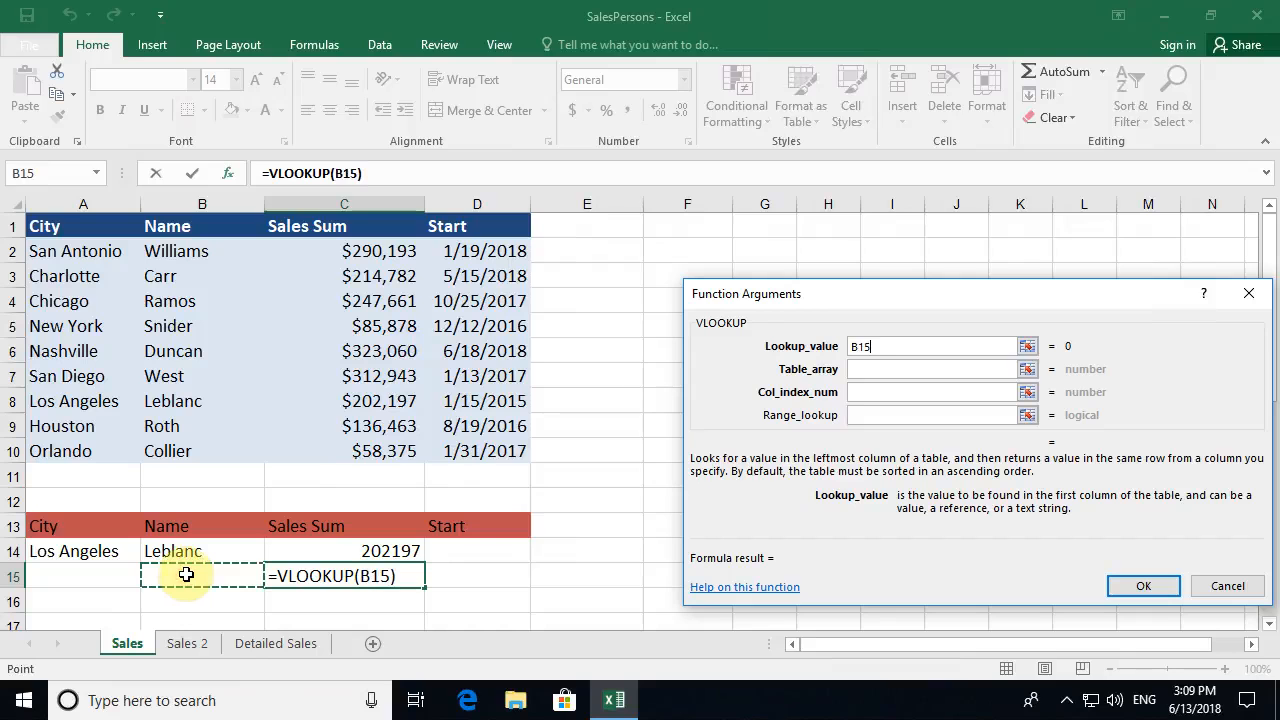
click(878, 369)
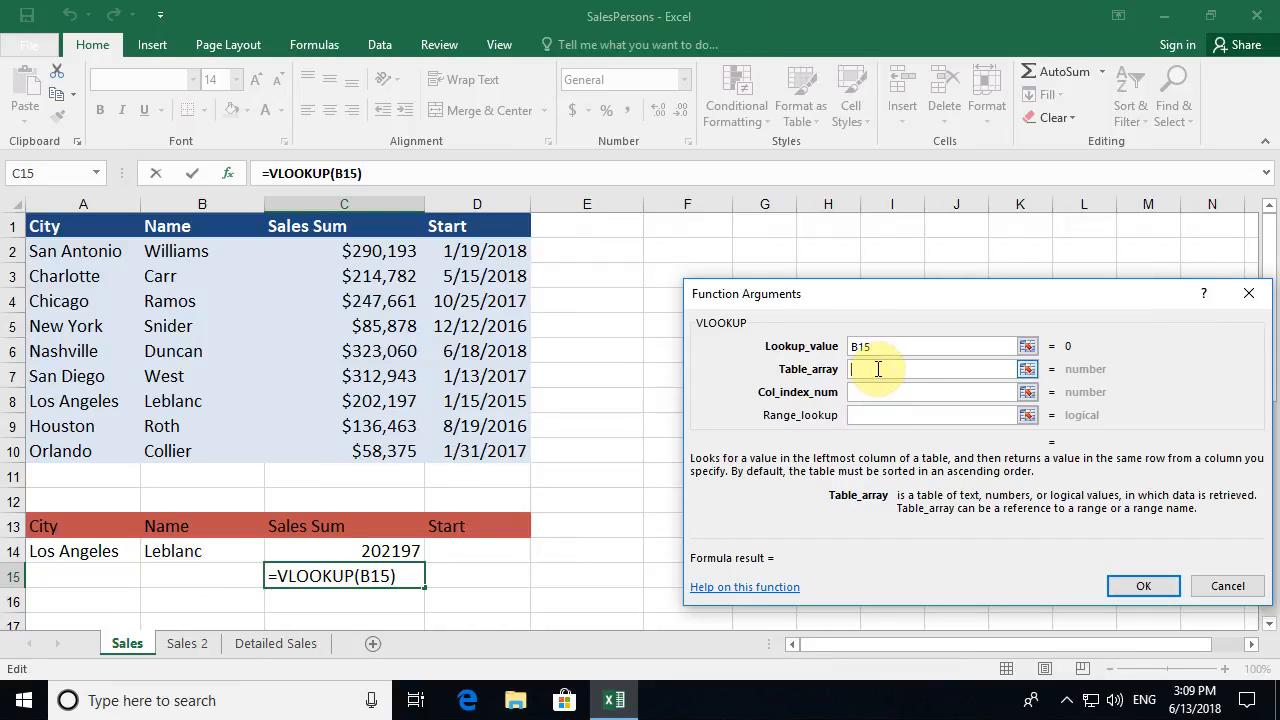
drag(183, 224, 484, 444)
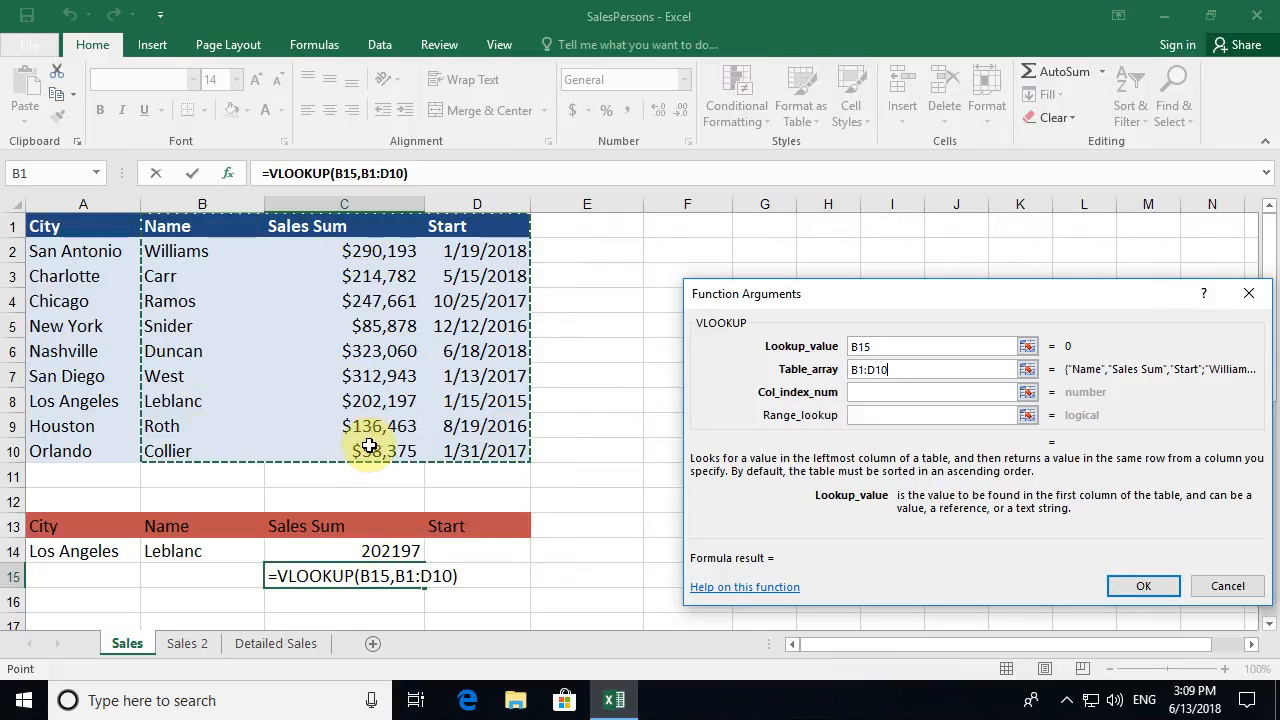
click(877, 391)
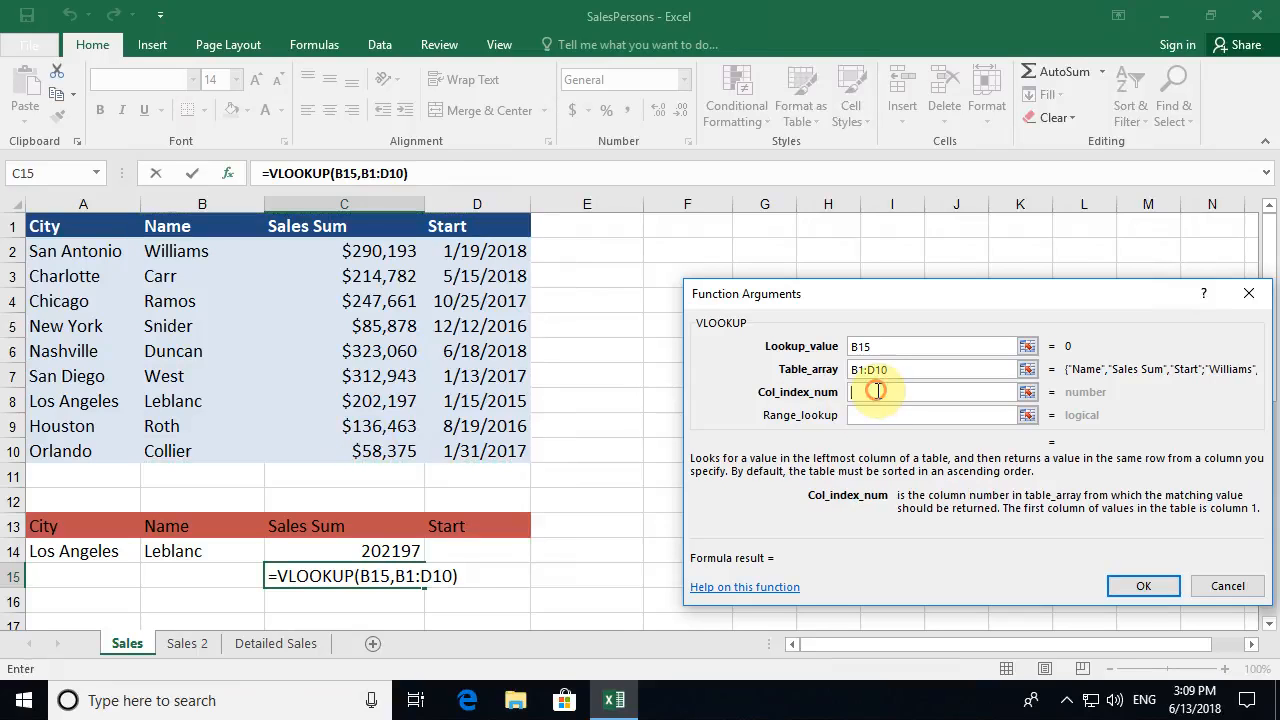
text(2)
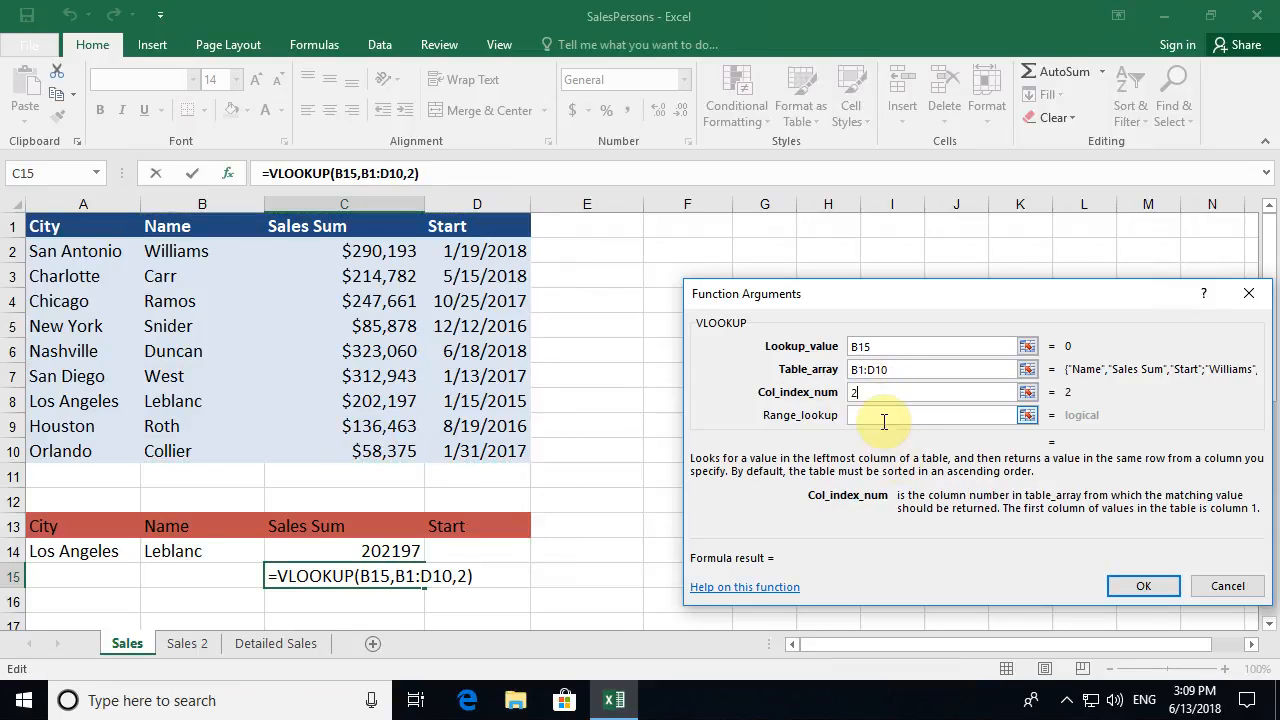
click(880, 415)
text(false)
click(1135, 586)
click(192, 576)
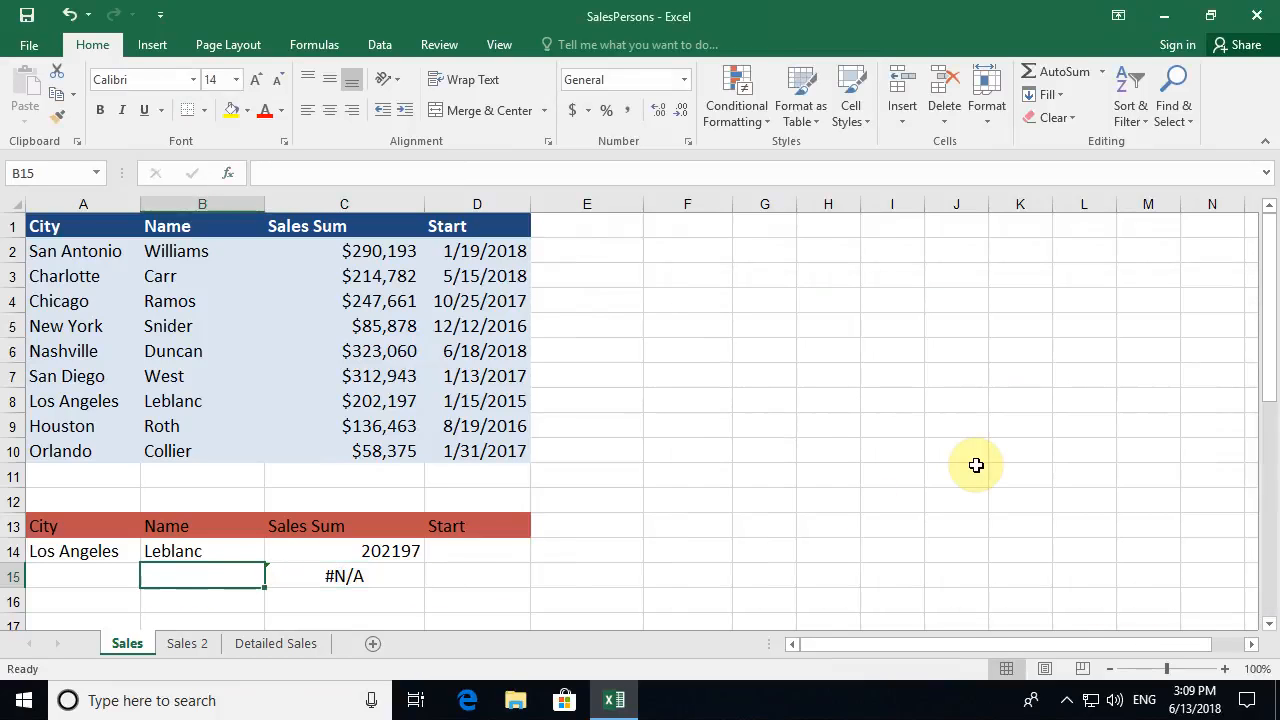
- Enter the Houston salesperson's name in B15 and compare C15's 136463 with the Houston row
text(Roth)
key(Return)
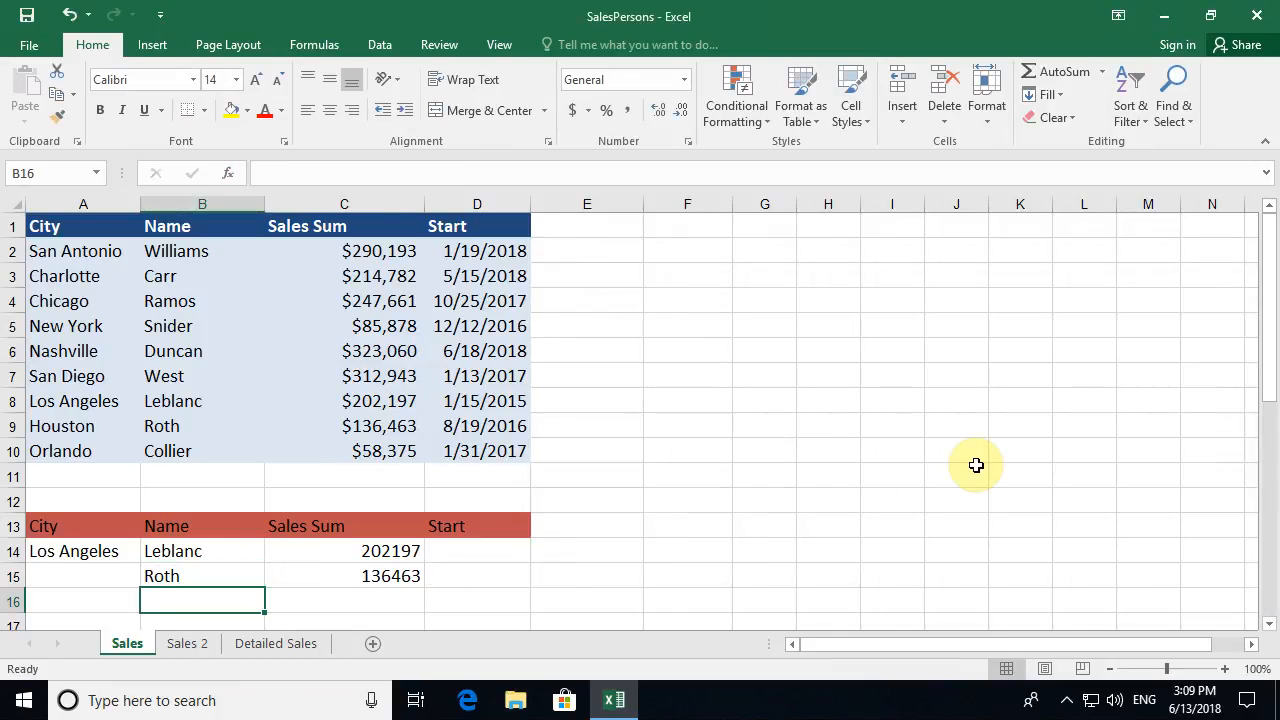
drag(204, 577, 334, 576)
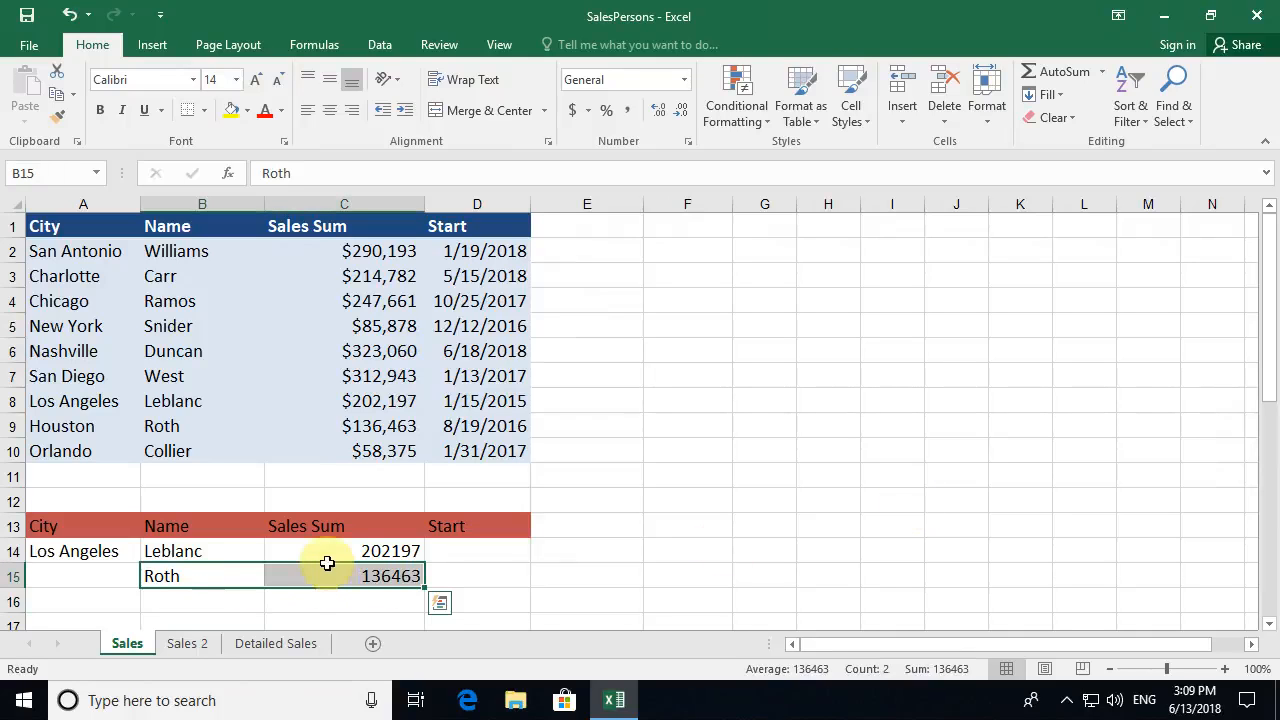
drag(216, 426, 351, 424)
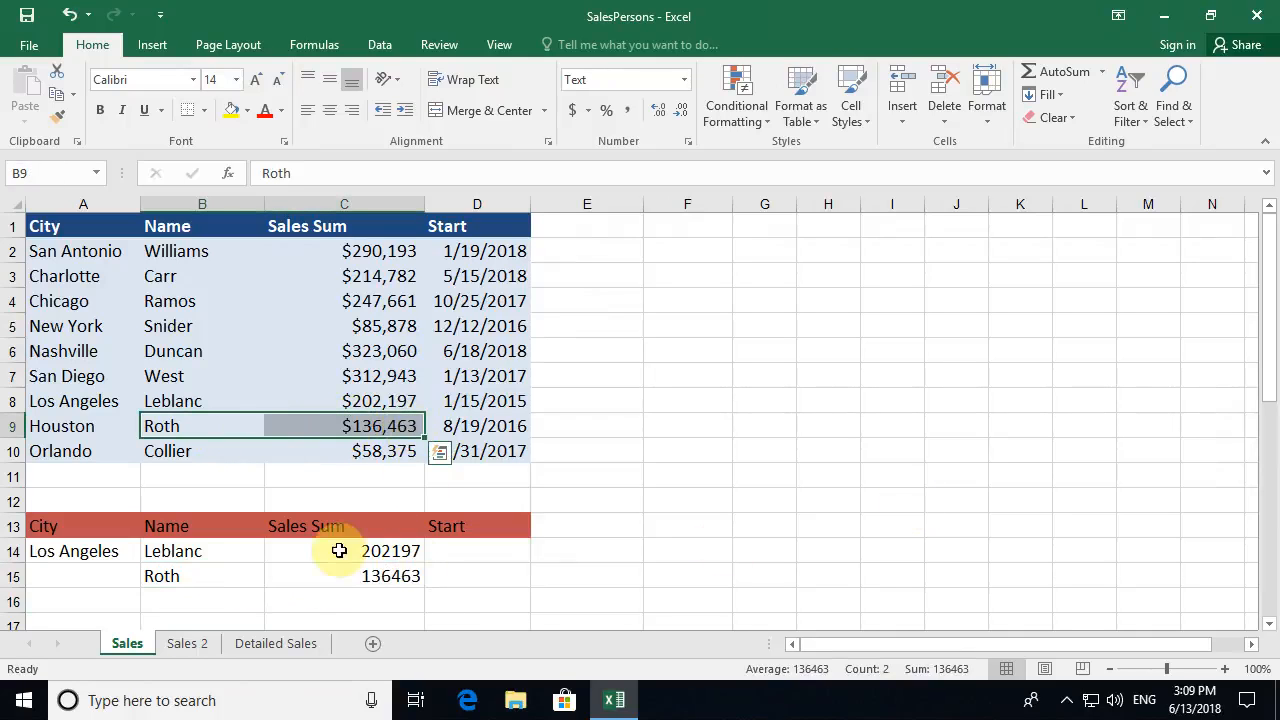
- Highlight the City and Name columns and sample rows to explain the lookup column
click(177, 428)
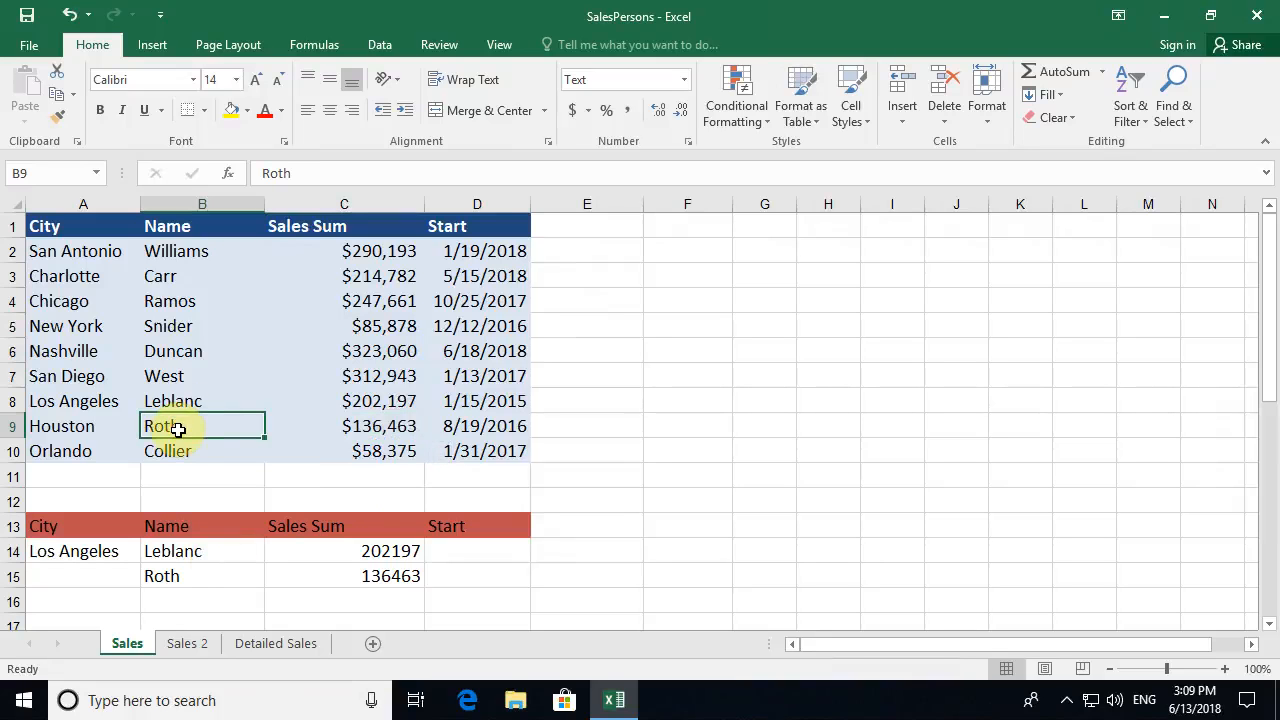
drag(45, 228, 43, 457)
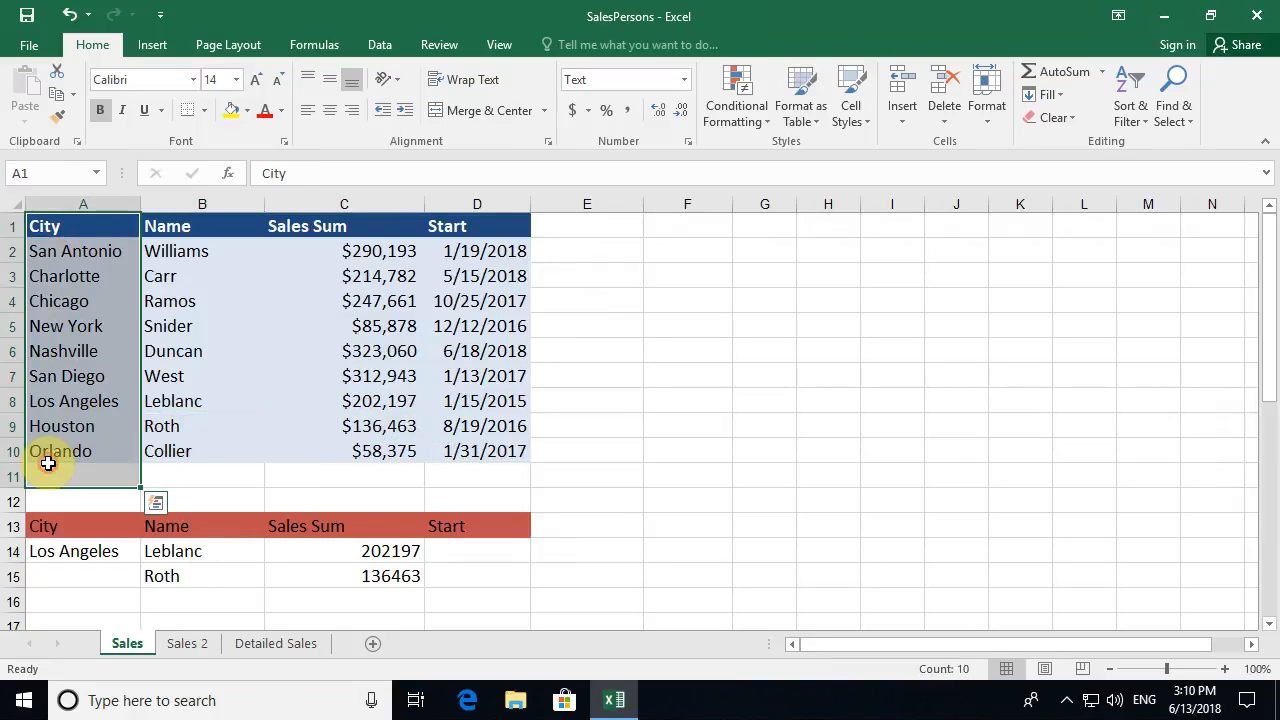
click(63, 440)
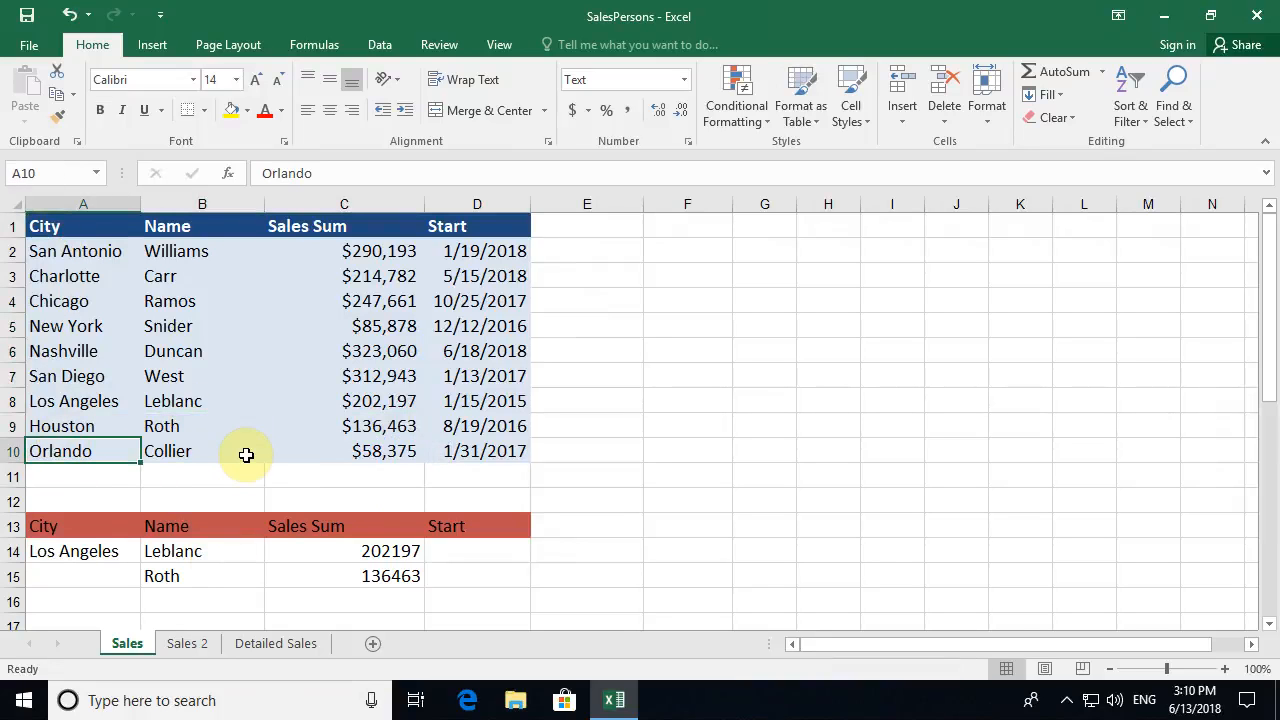
drag(186, 325, 592, 321)
drag(177, 251, 219, 440)
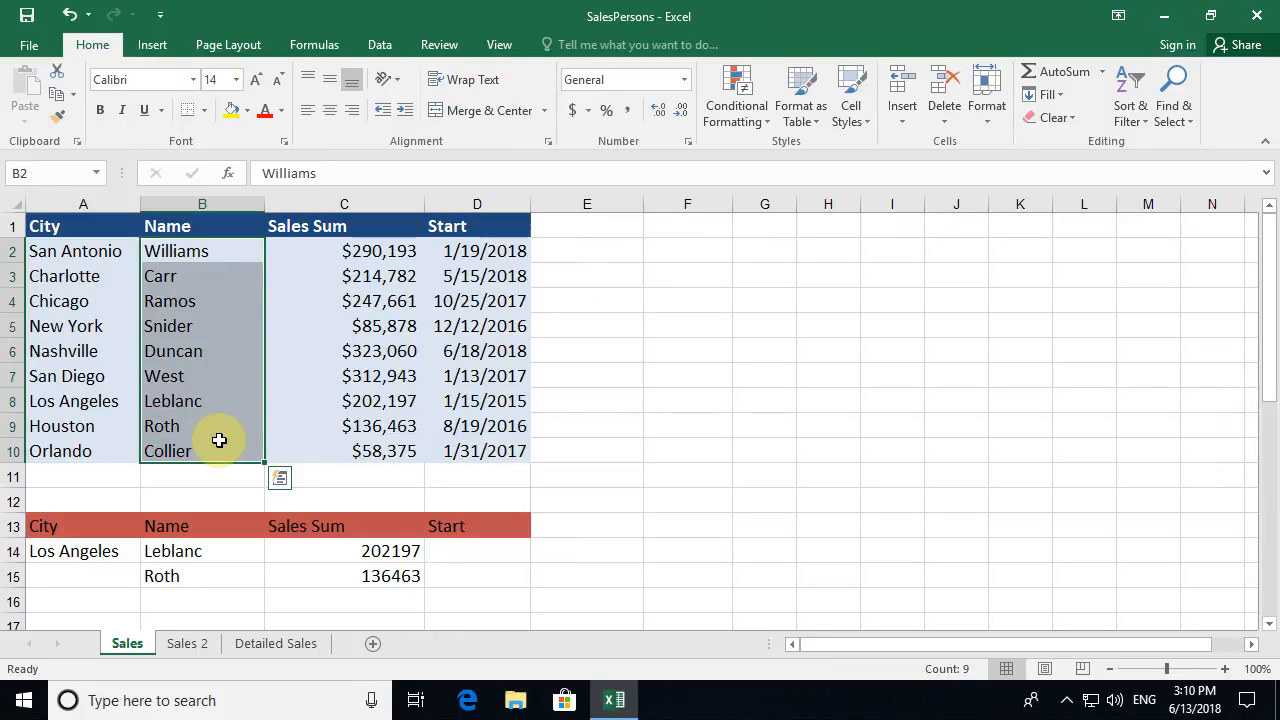
mouse_move(192, 351)
mouse_down()
mouse_move(72, 355)
mouse_move(189, 349)
mouse_up()
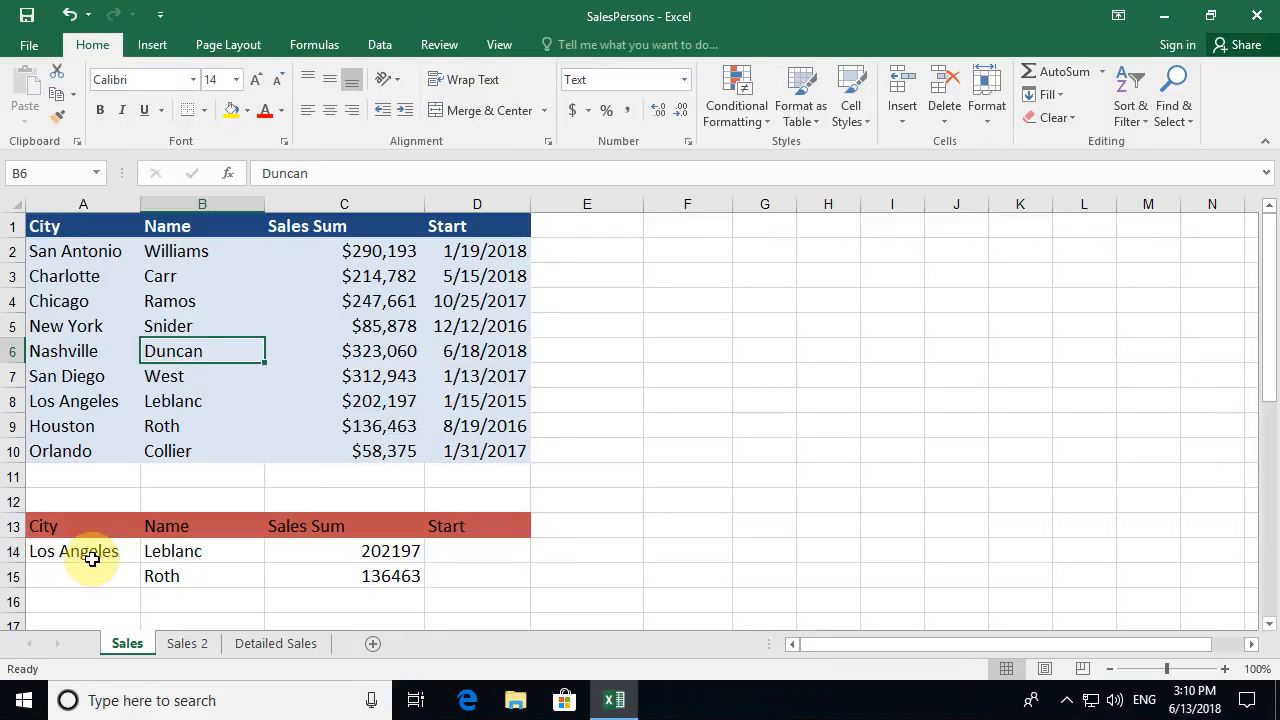
- Change B14's Range_lookup from FALSE to TRUE and compare with the Los Angeles row
click(206, 557)
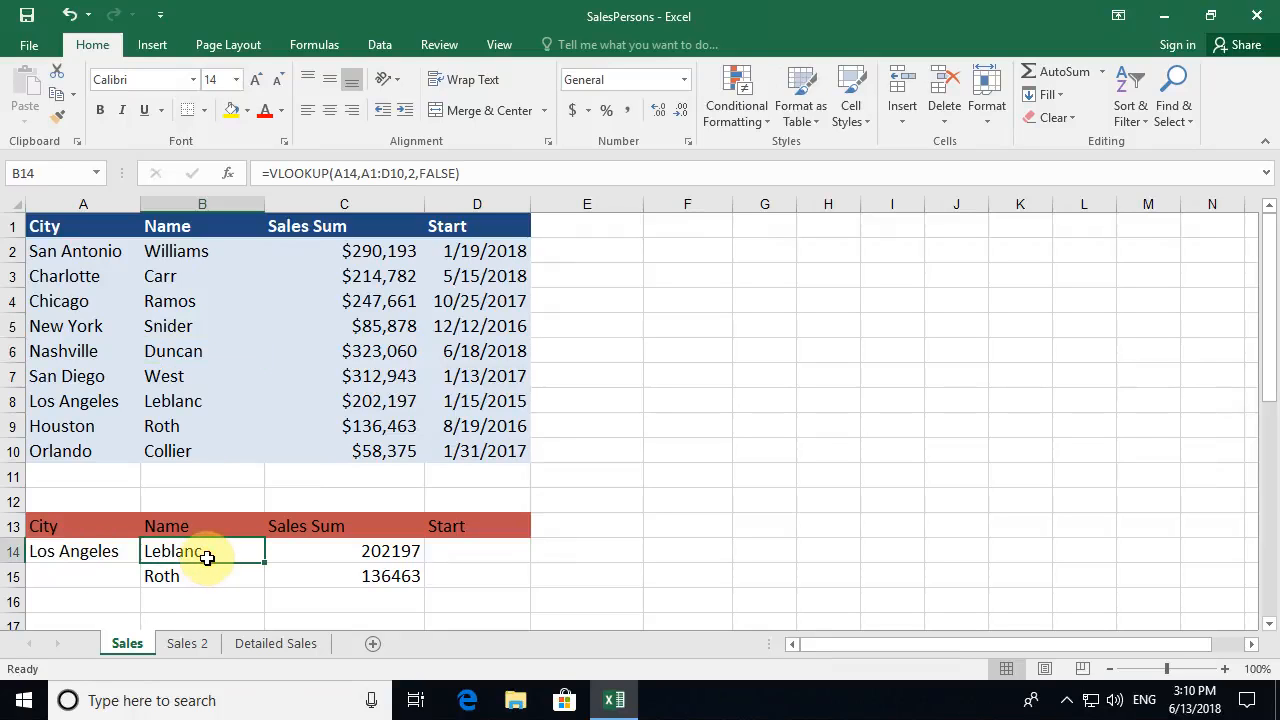
click(230, 174)
click(929, 418)
text(true)
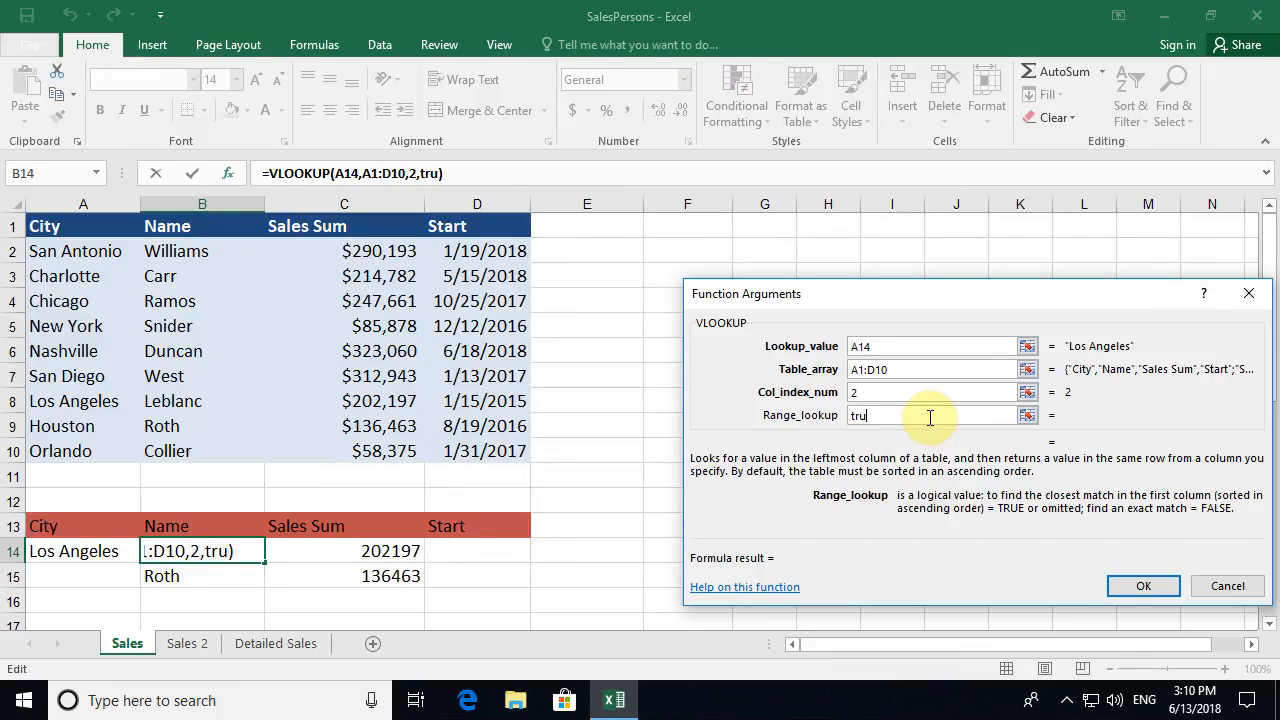
click(1115, 590)
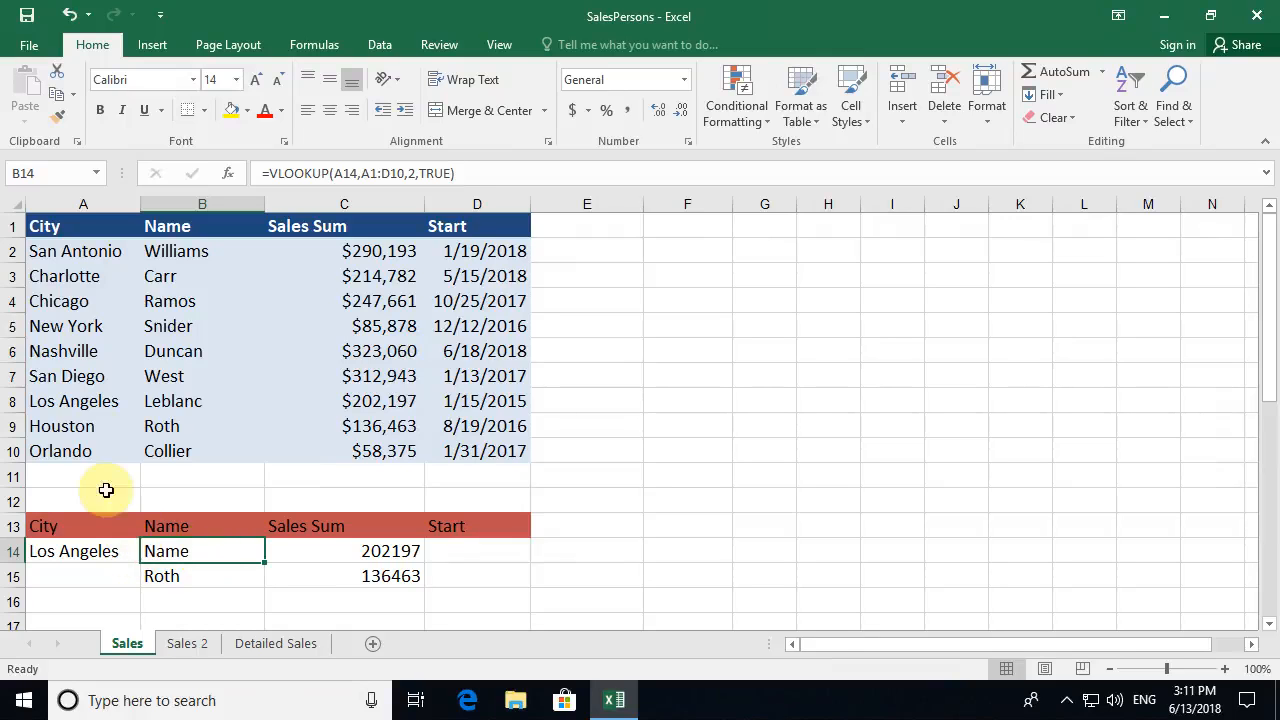
click(115, 401)
drag(115, 401, 160, 405)
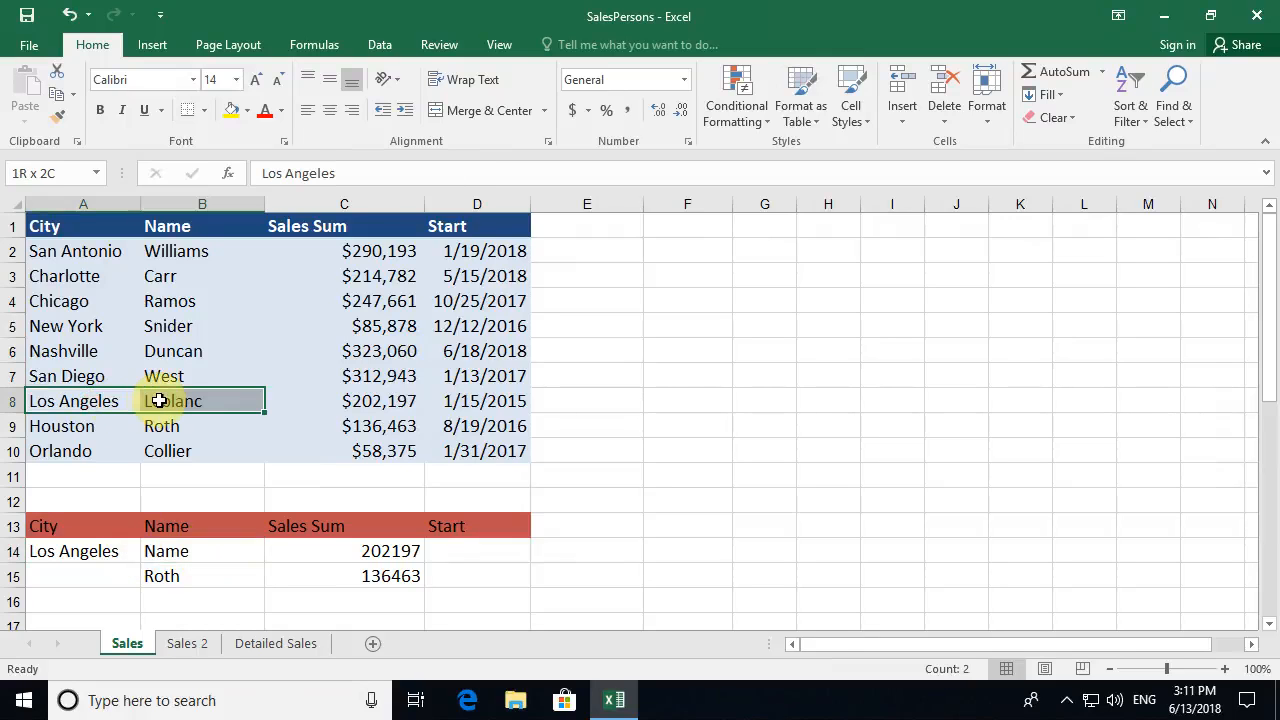
click(190, 548)
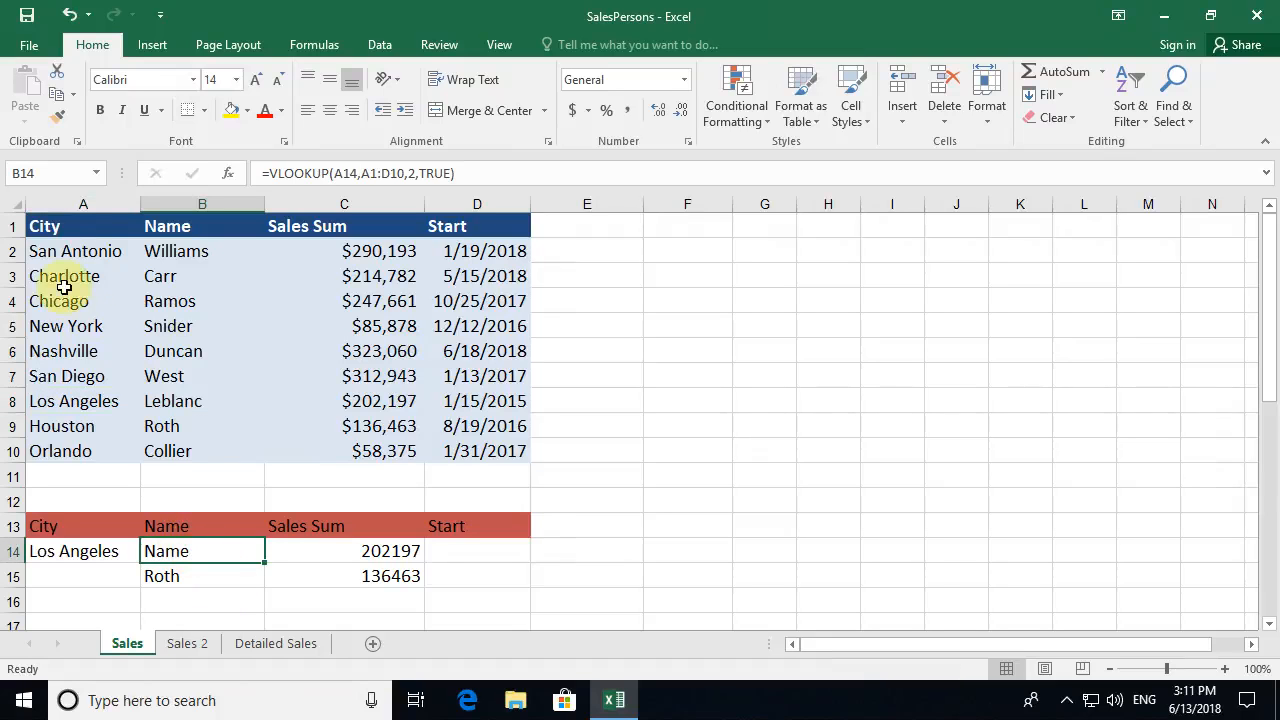
drag(75, 226, 65, 446)
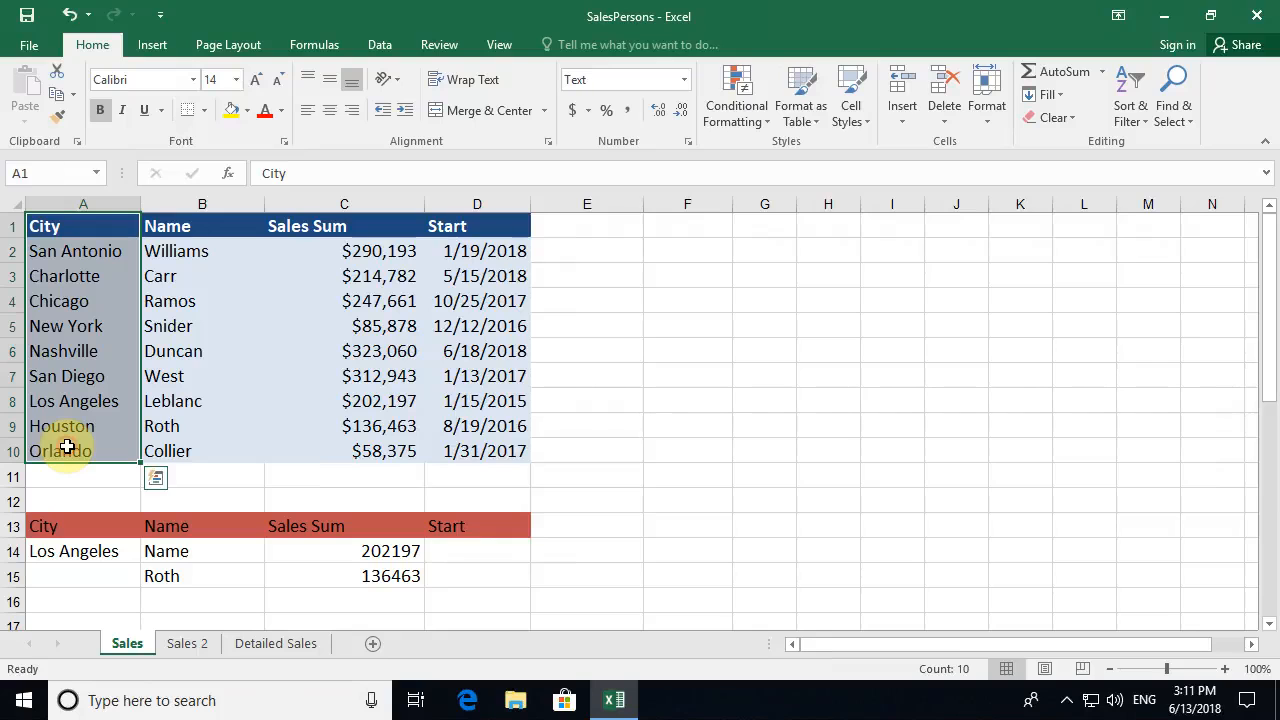
click(76, 328)
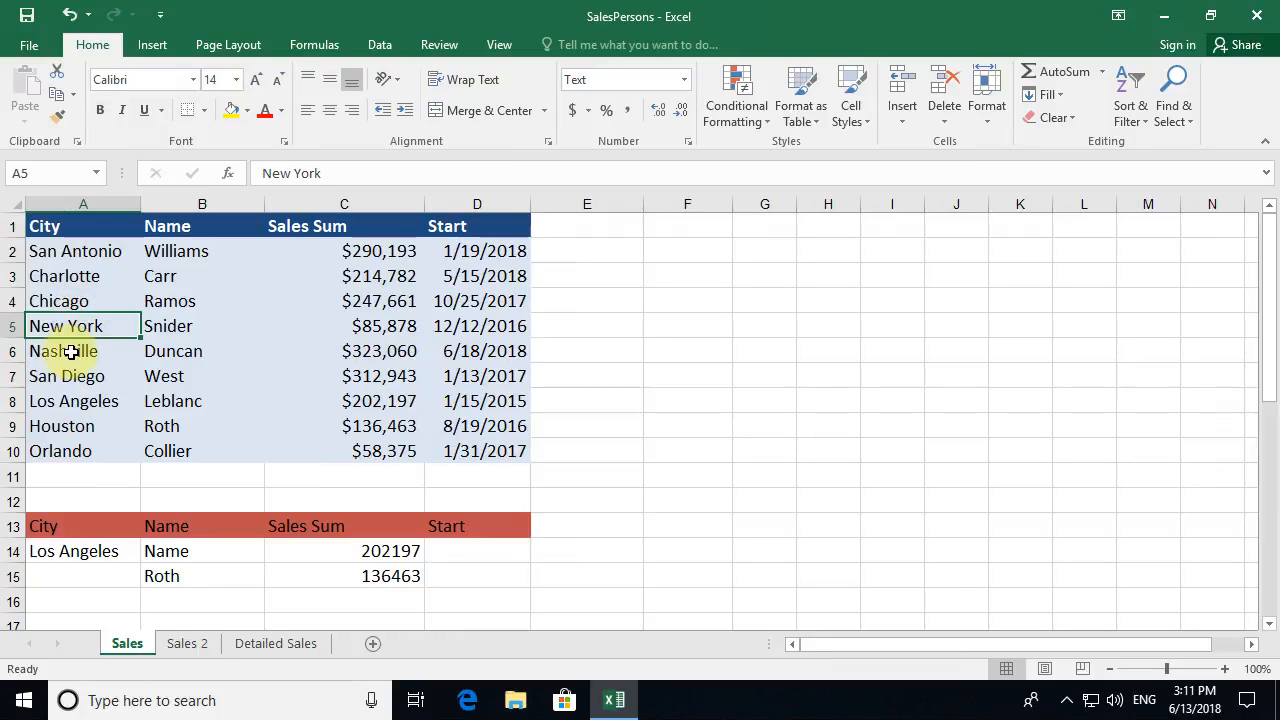
- Sort the table A to Z by City and compare B14 with the sorted Los Angeles row
click(1138, 112)
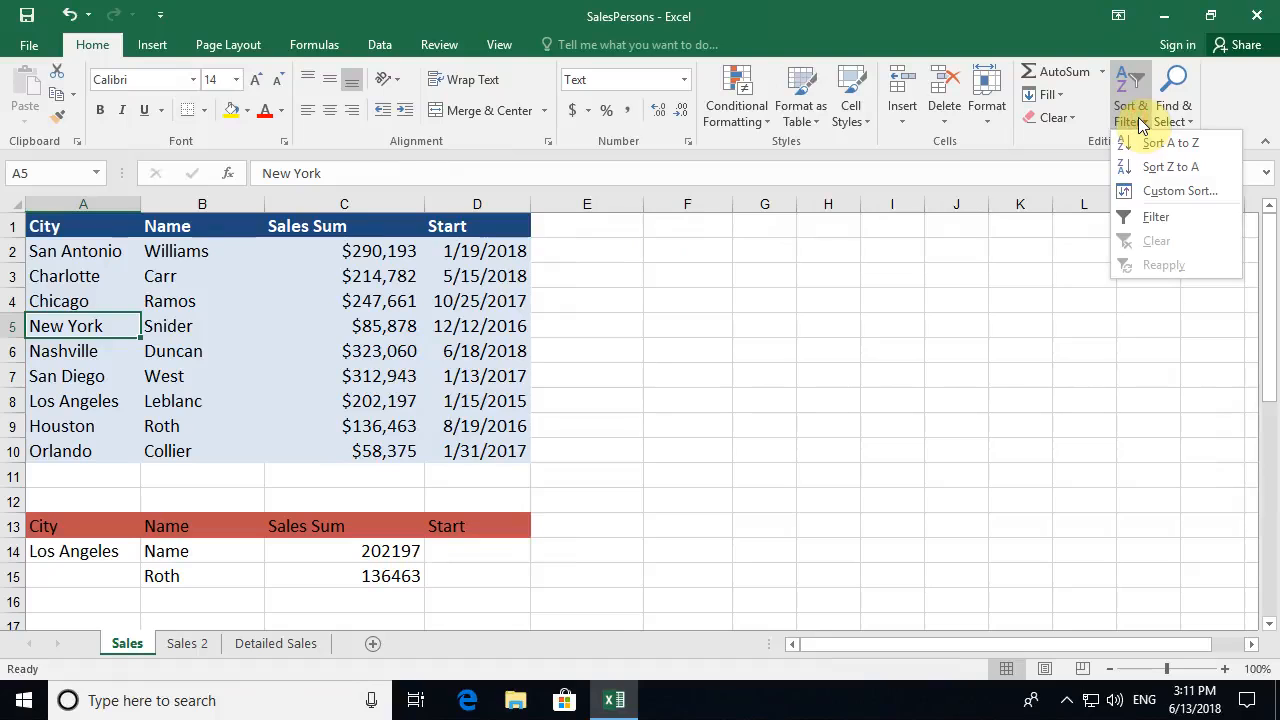
click(1167, 145)
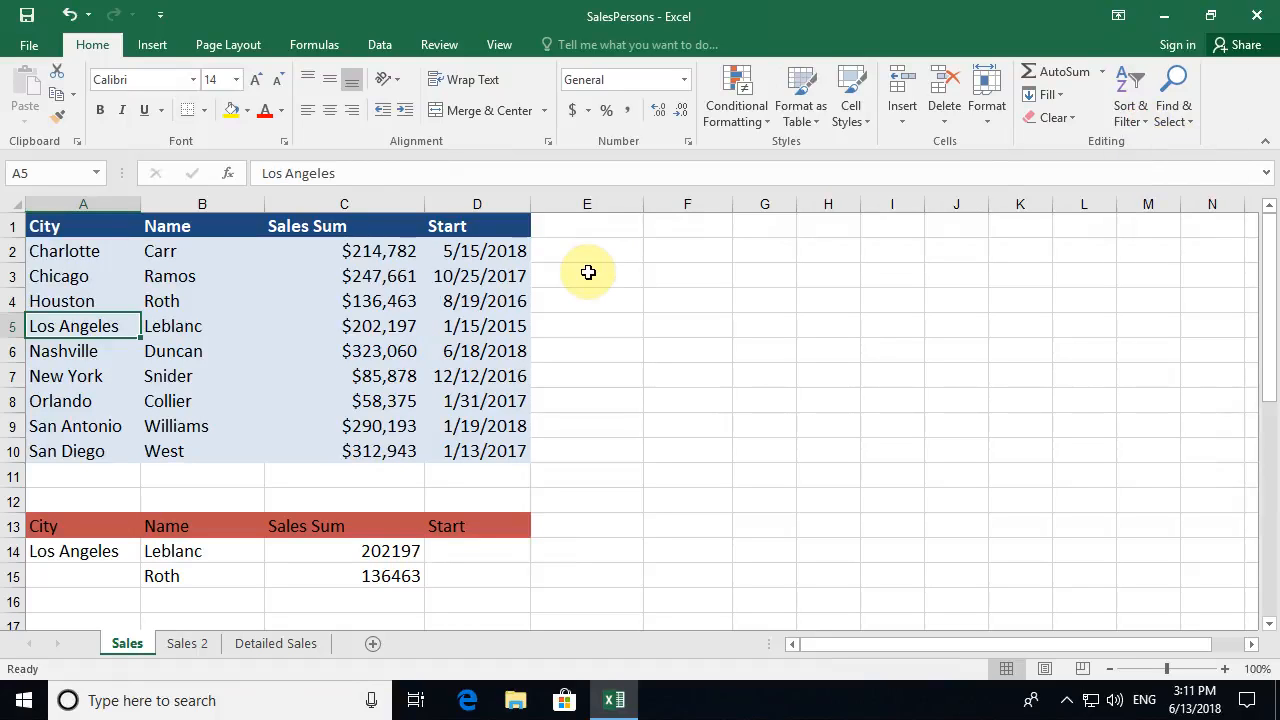
drag(82, 551, 189, 551)
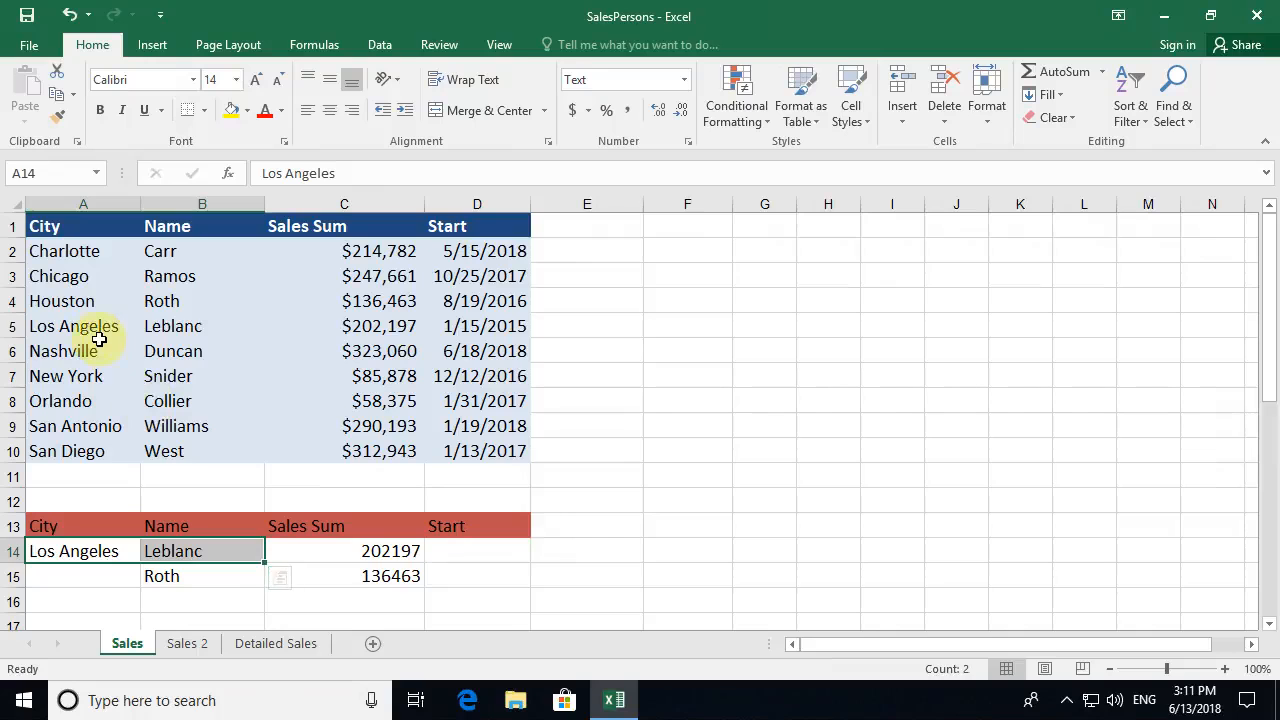
drag(95, 327, 191, 326)
click(224, 383)
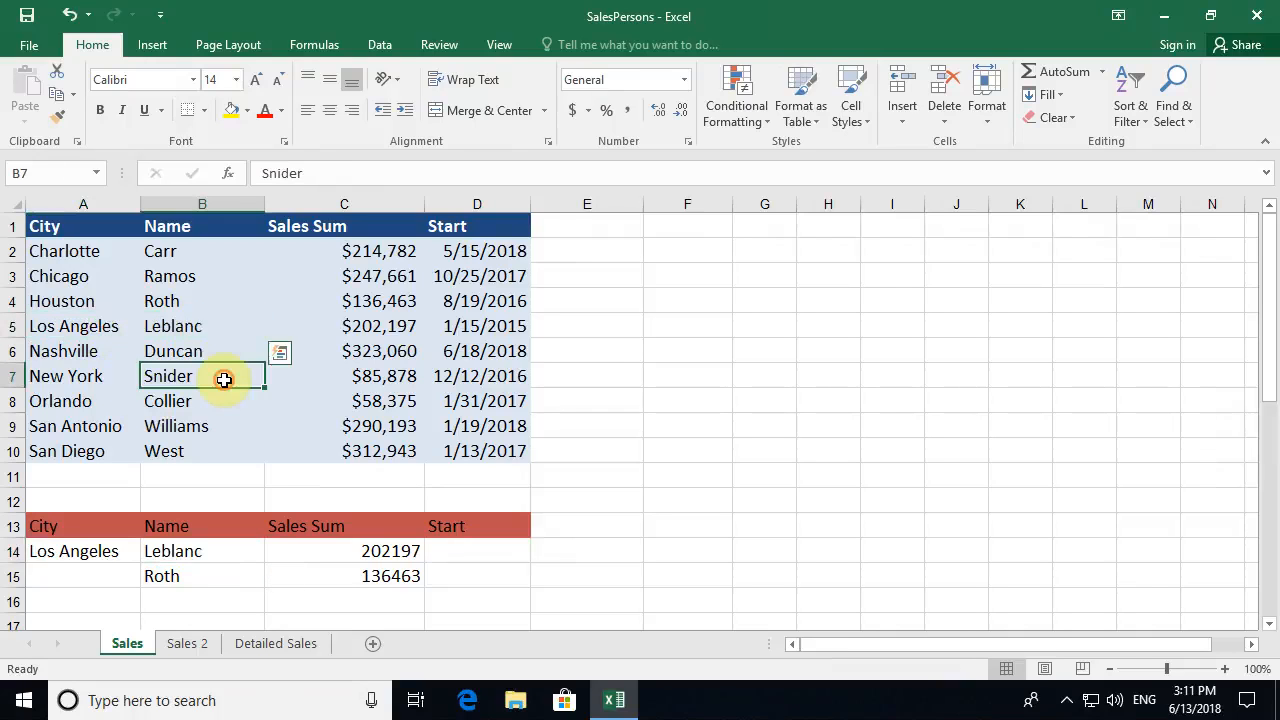
click(80, 548)
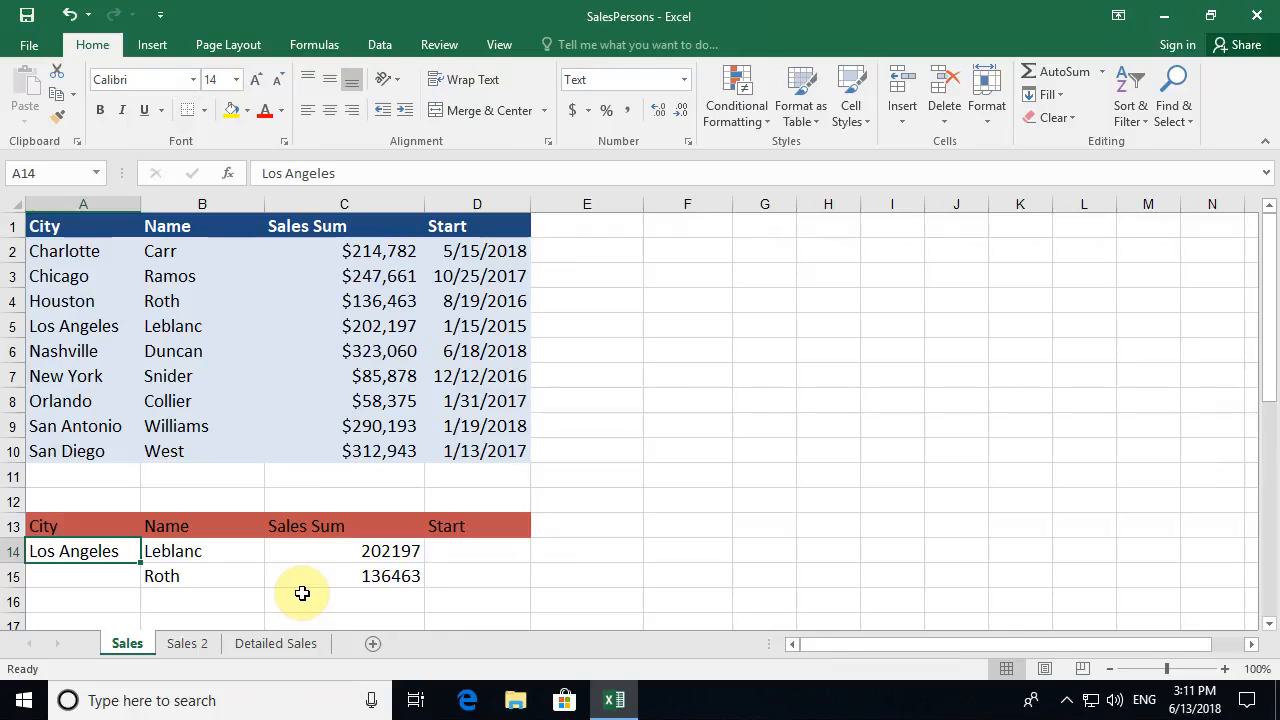
- Enter Kansas City in A14, inspect the Houston-row match and #N/A sales sum, then open Sales 2
text(Kansas City)
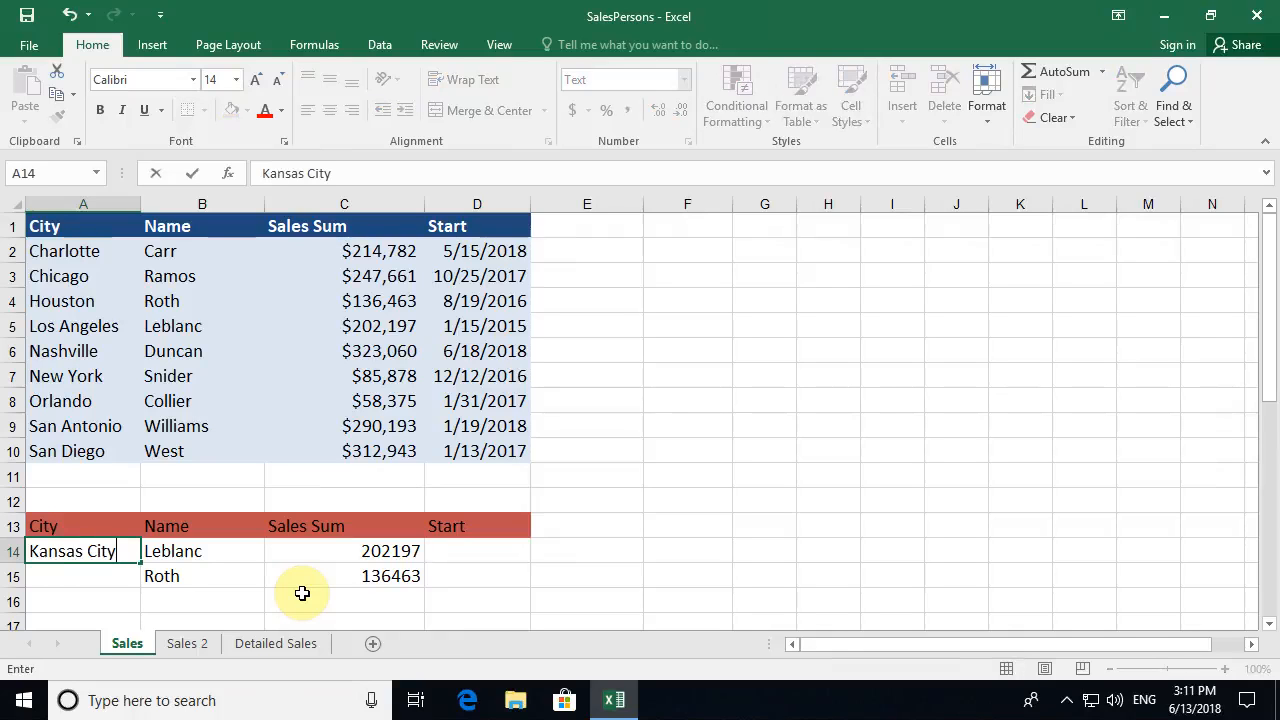
key(Return)
click(177, 551)
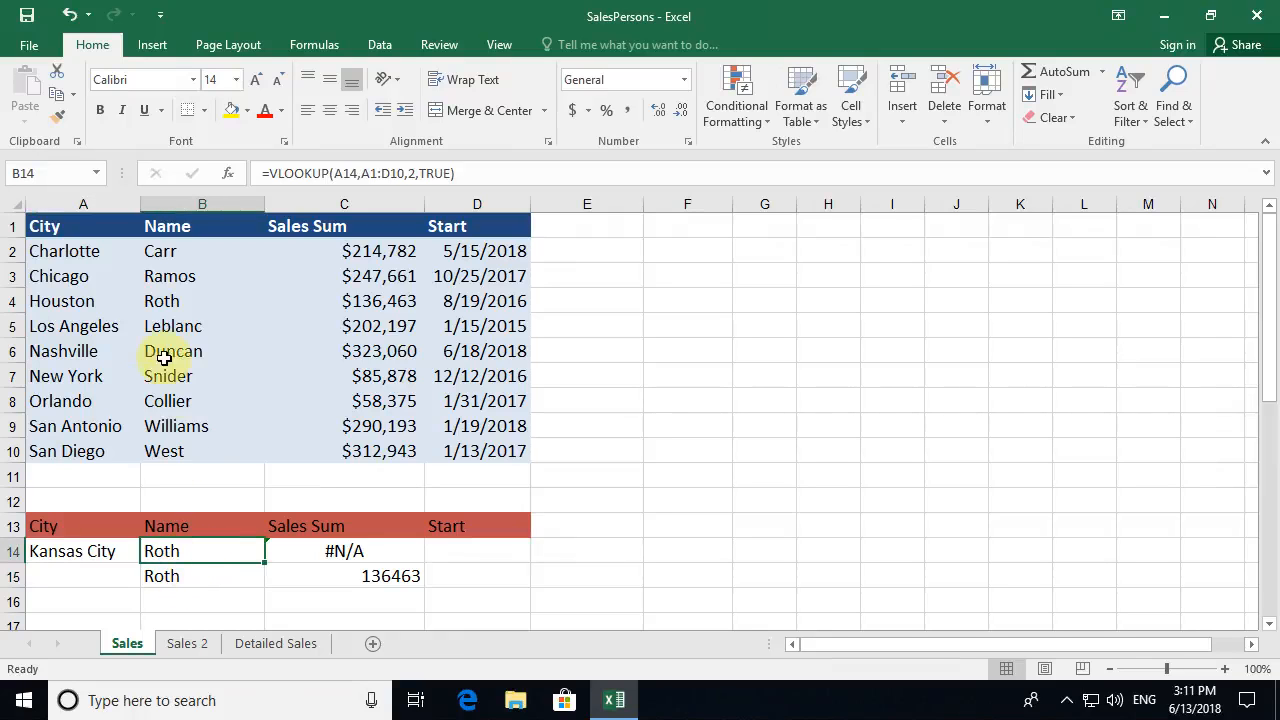
drag(77, 301, 191, 301)
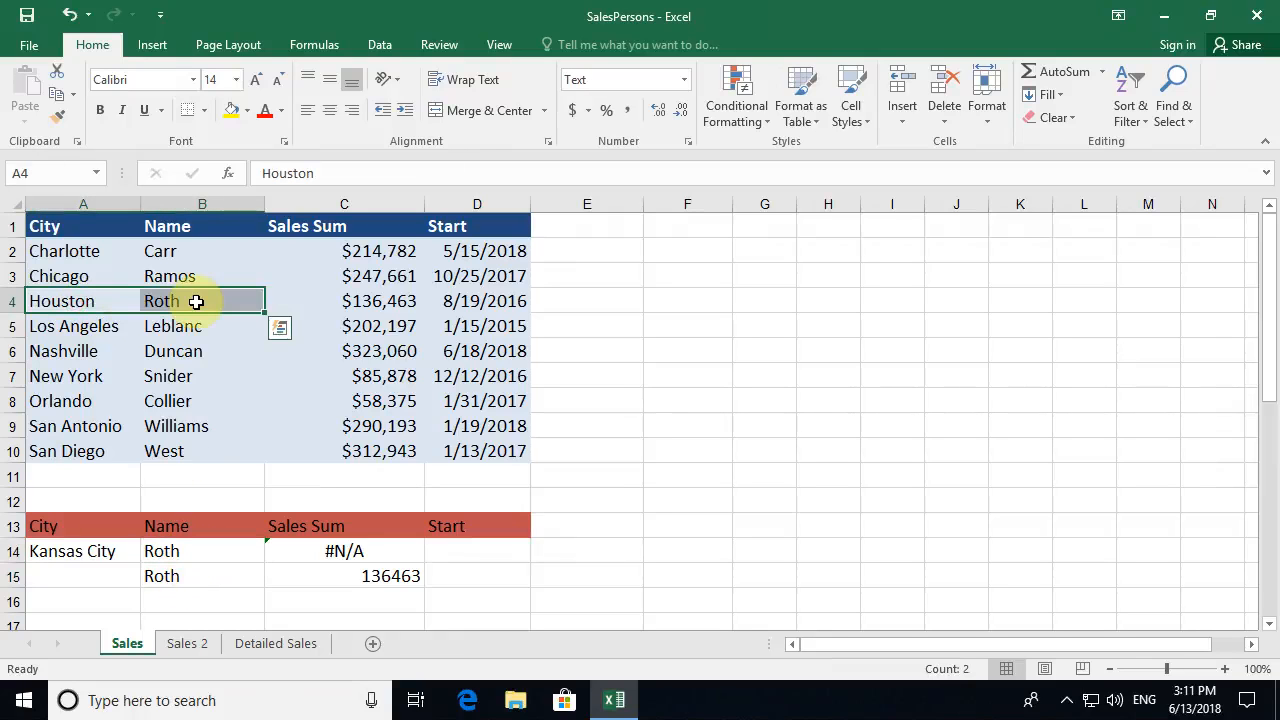
click(95, 550)
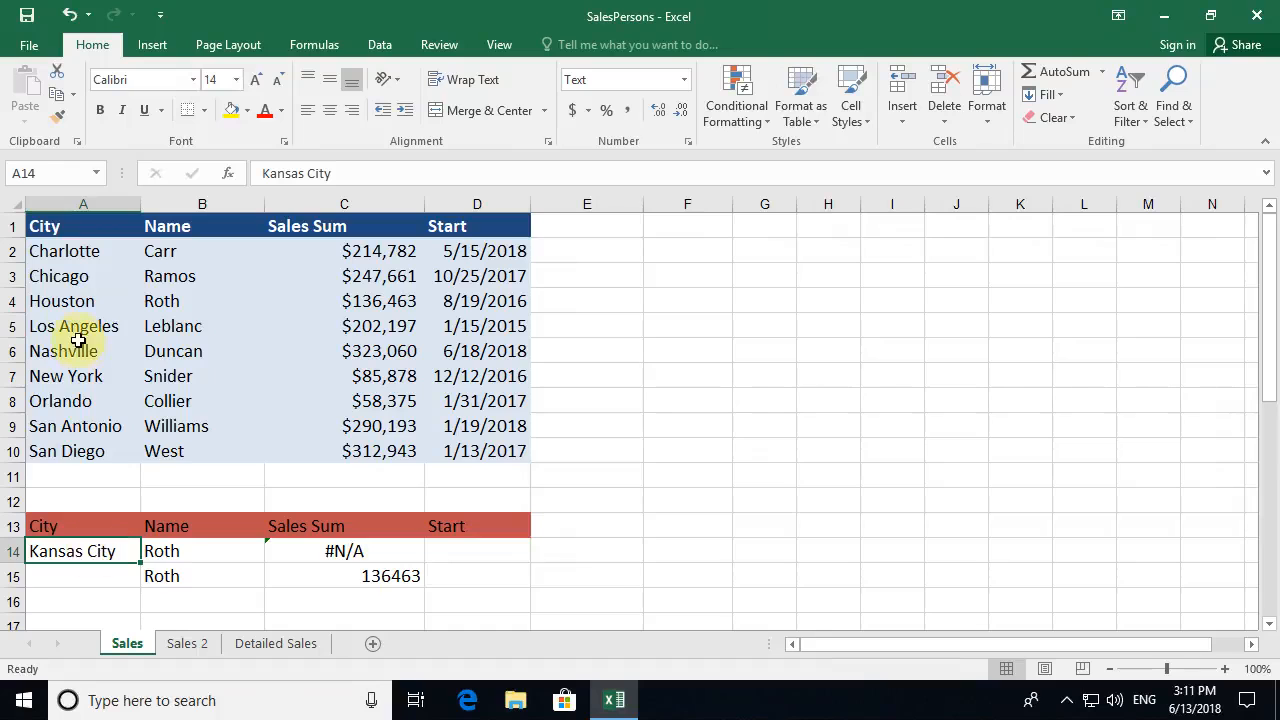
drag(77, 301, 78, 326)
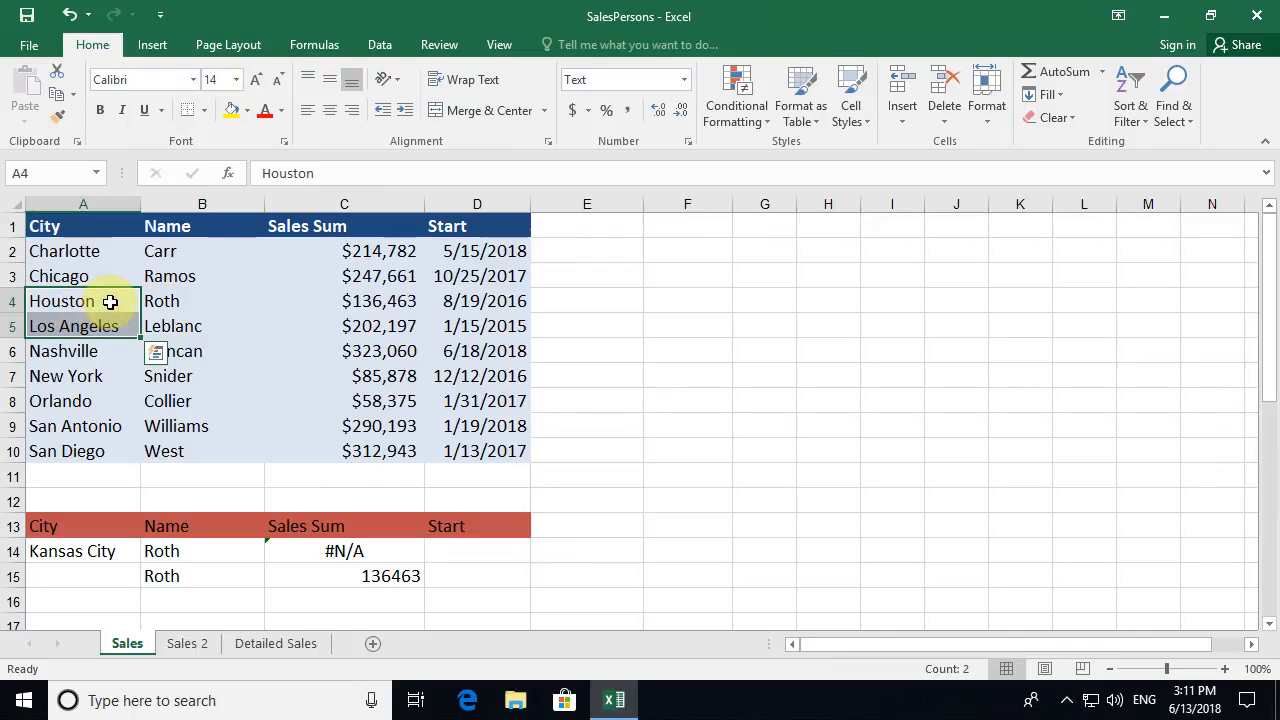
drag(108, 301, 158, 301)
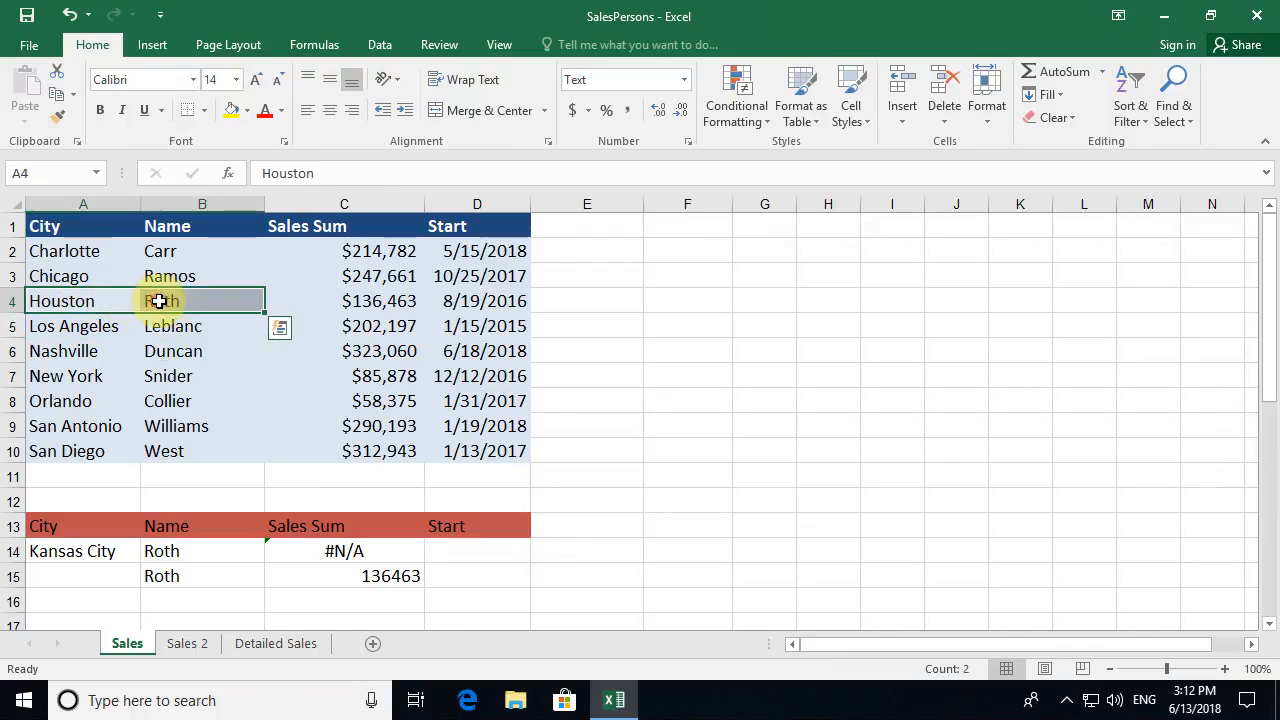
click(396, 552)
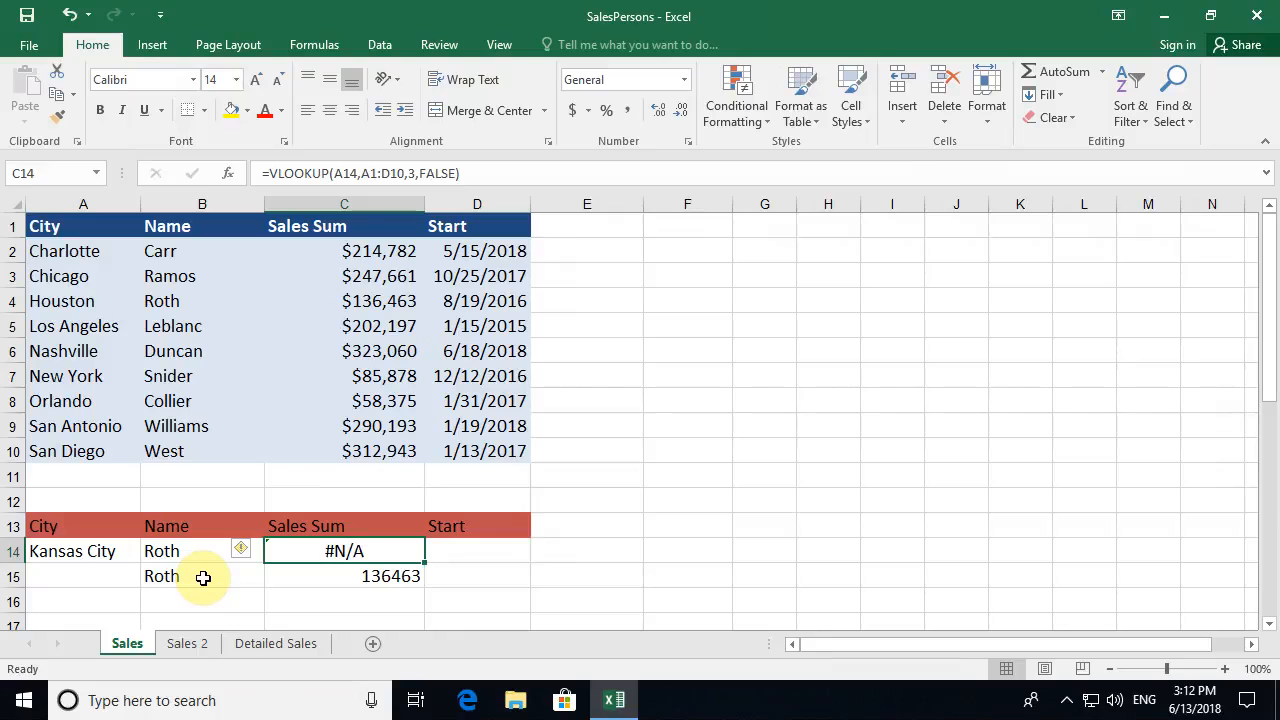
click(193, 647)
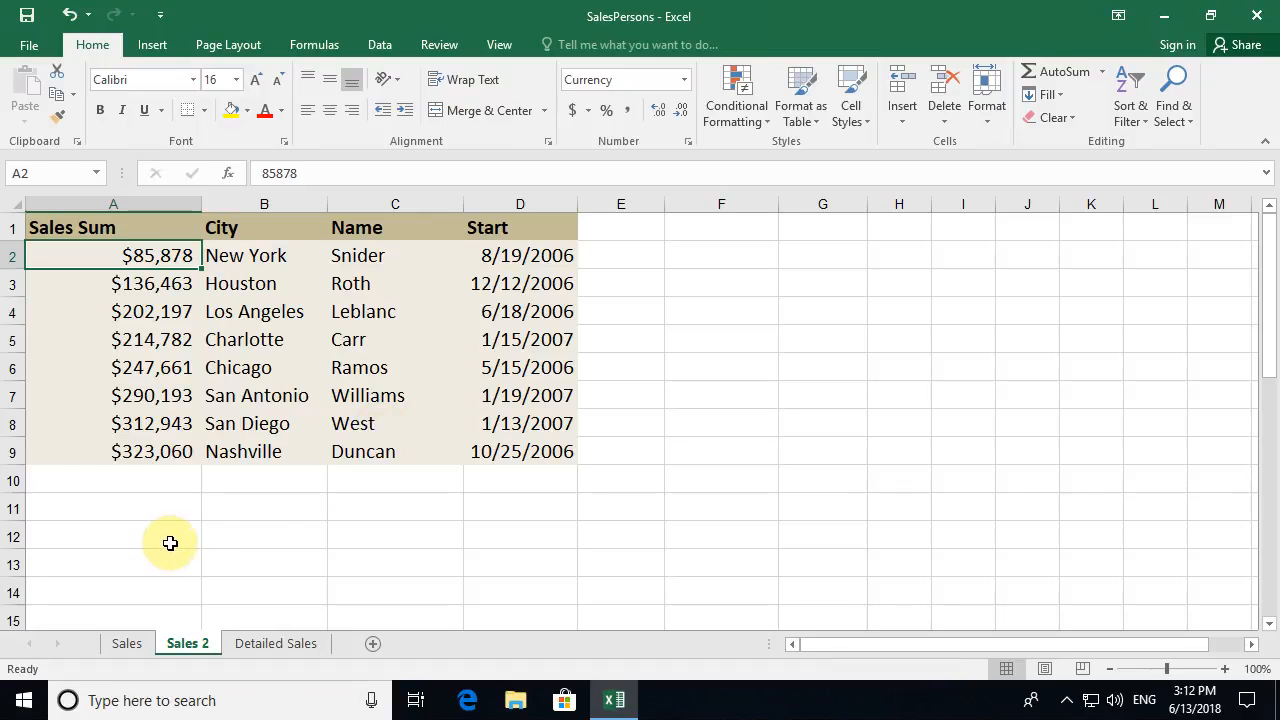
- Enter =VLOOKUP(A11,A1:D9,3,TRUE) in C11 on Sales 2, then select A11
click(378, 510)
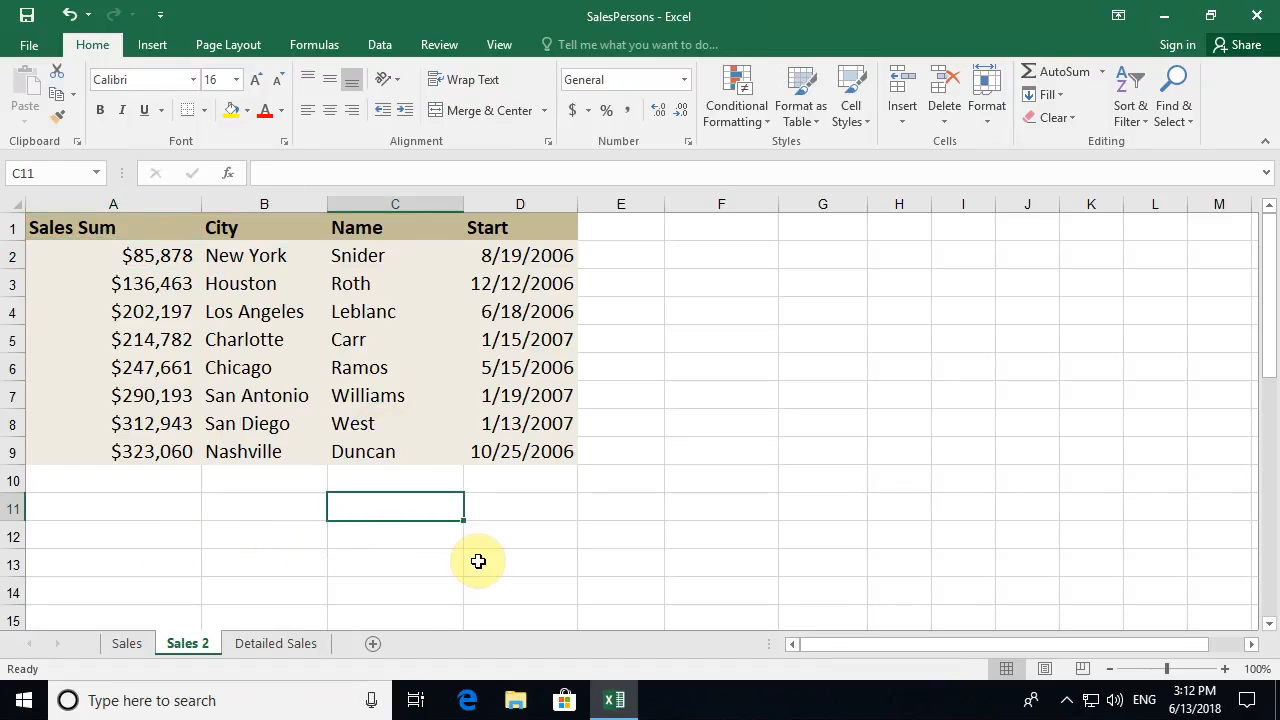
text(=vlookup()
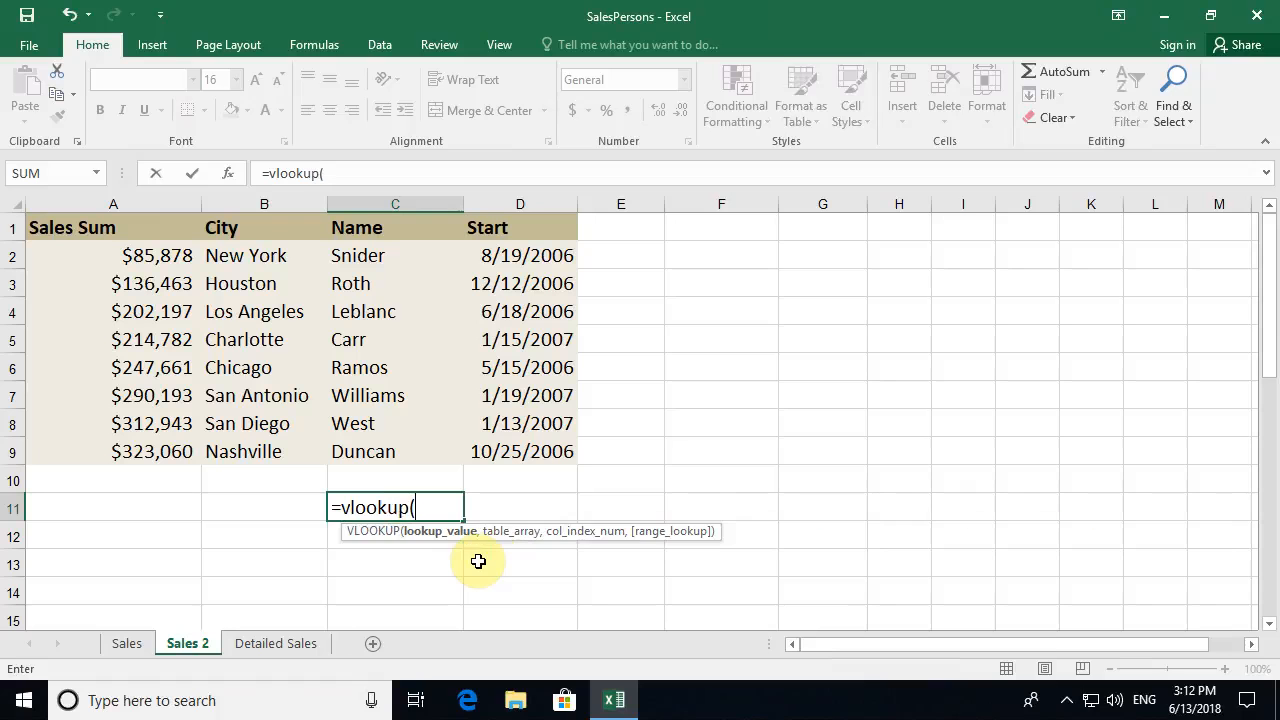
click(228, 173)
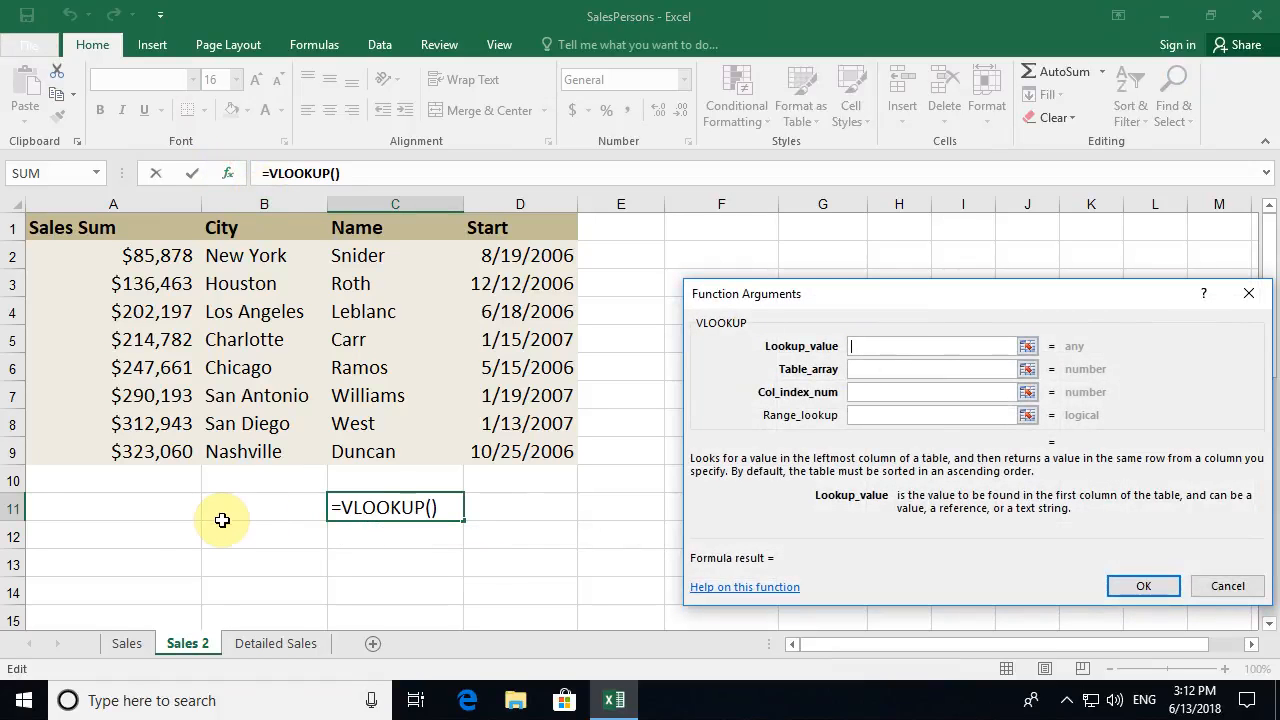
click(126, 505)
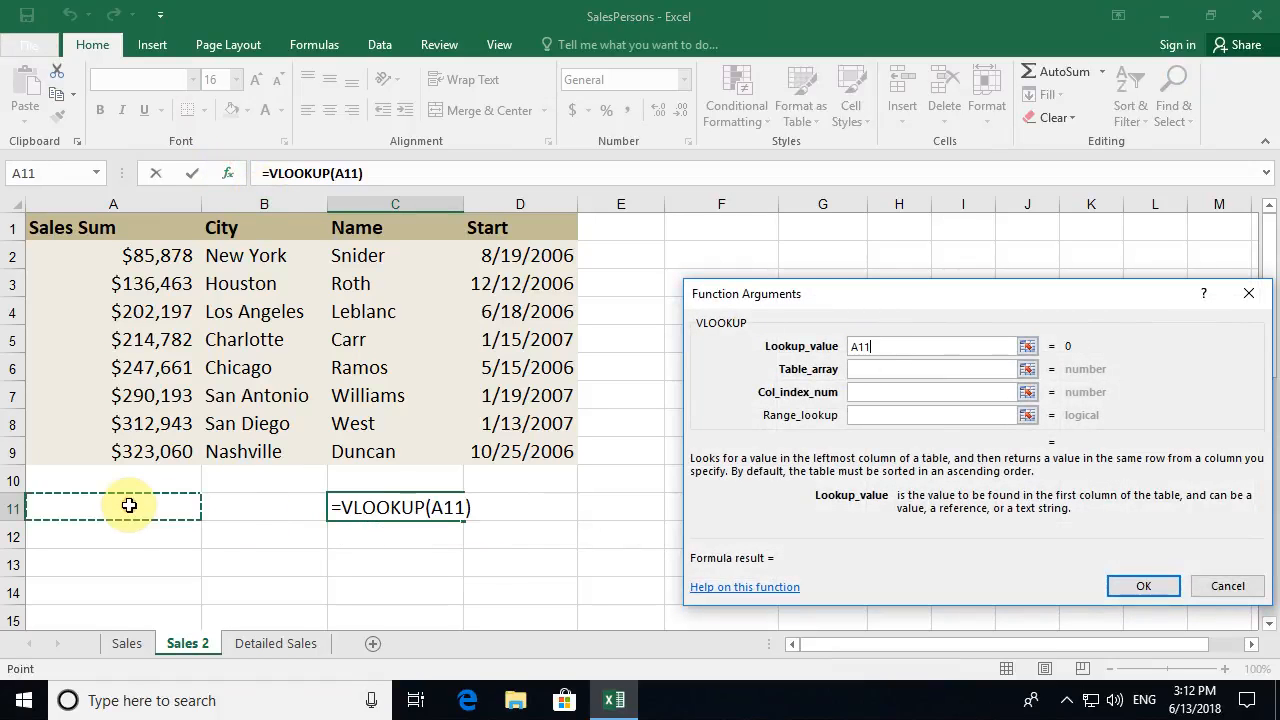
click(873, 369)
drag(138, 227, 524, 451)
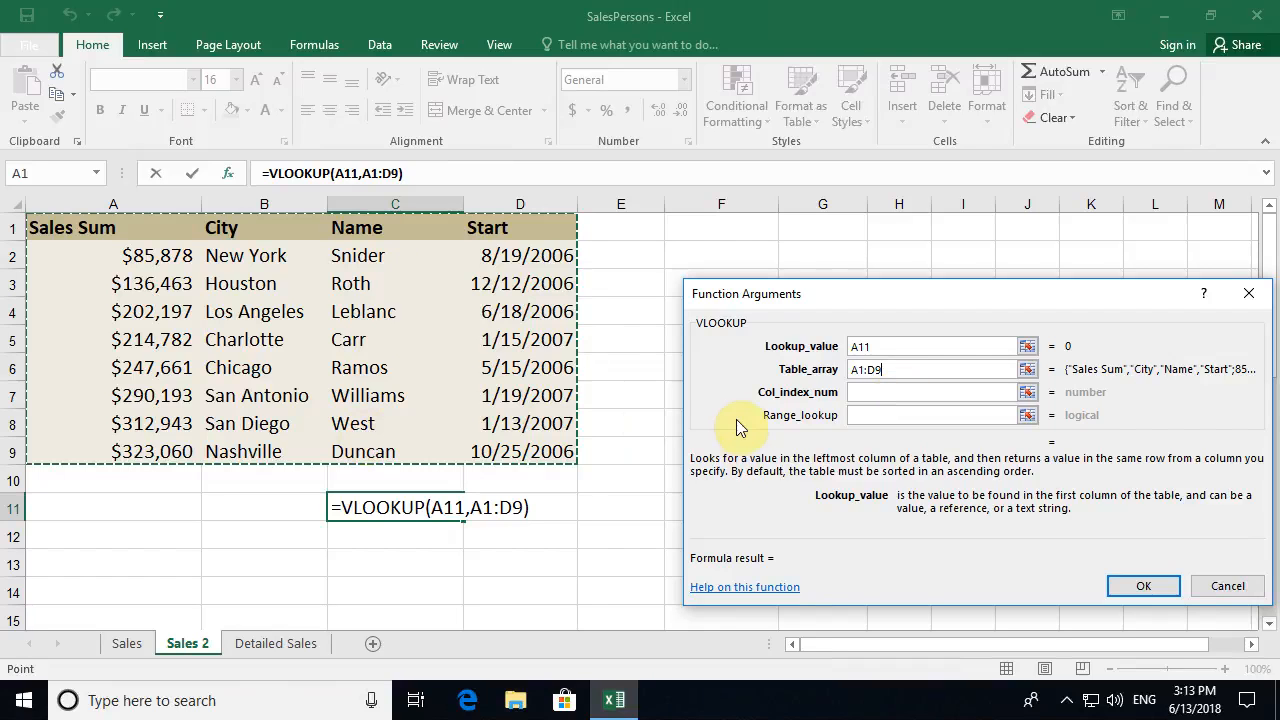
click(862, 392)
text(3)
click(865, 416)
text(true)
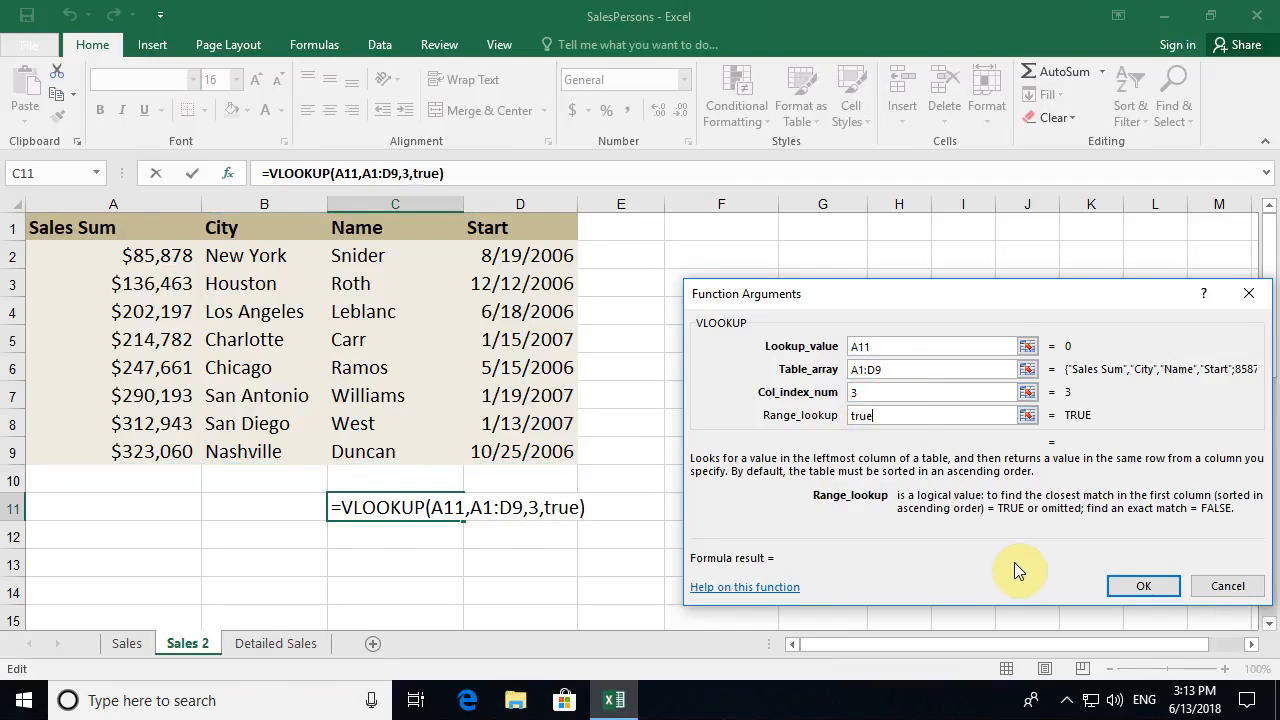
click(1141, 586)
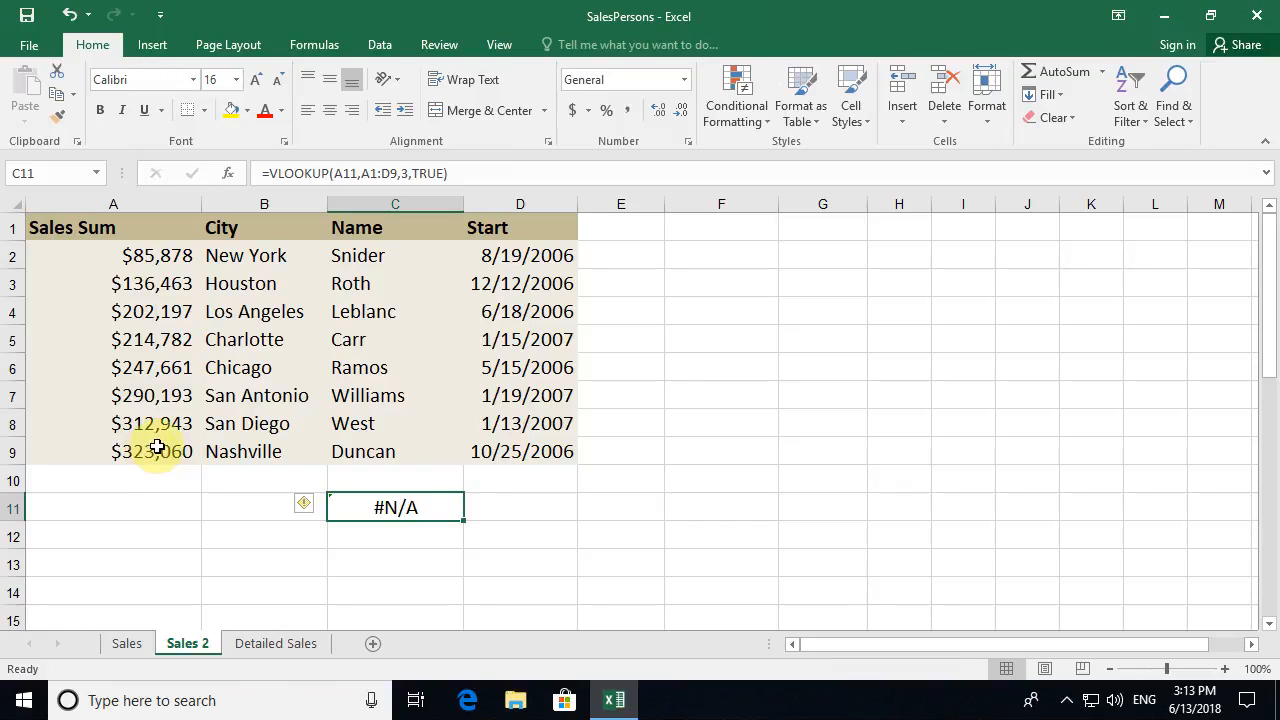
click(130, 507)
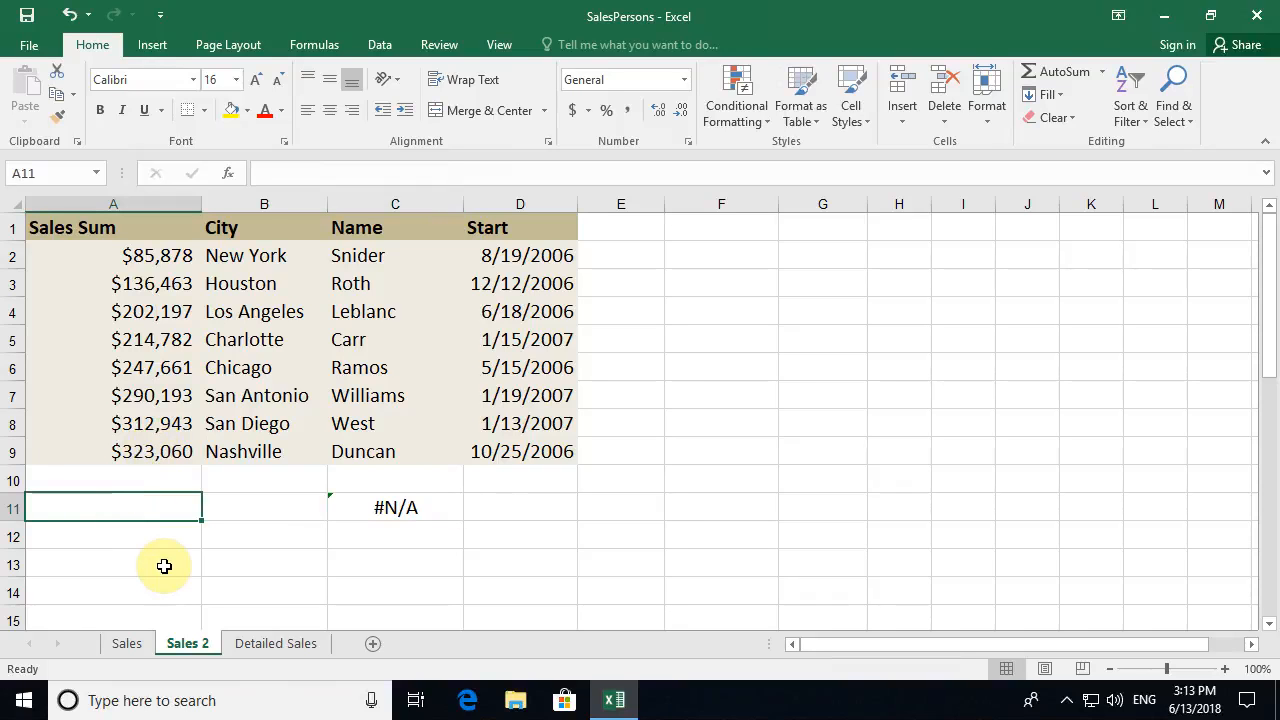
- Enter 290193 as the A11 lookup value and check C11 against the matched San Antonio row
text(290193)
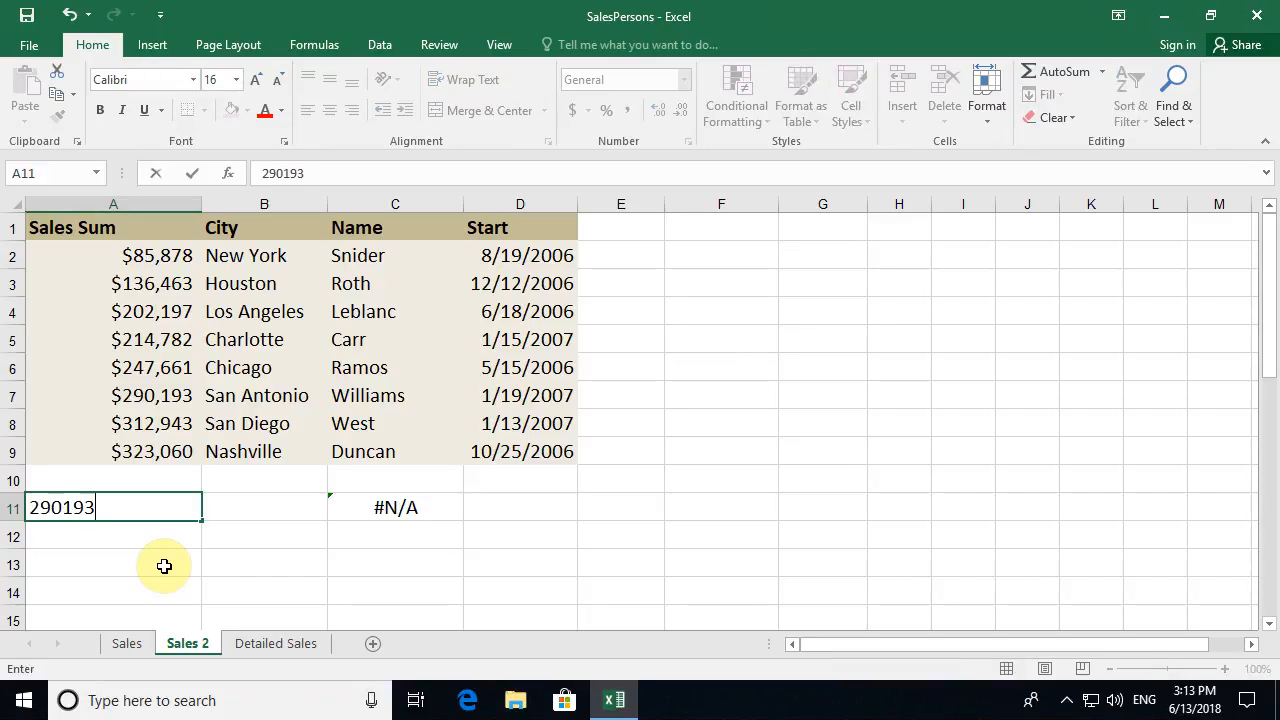
key(Return)
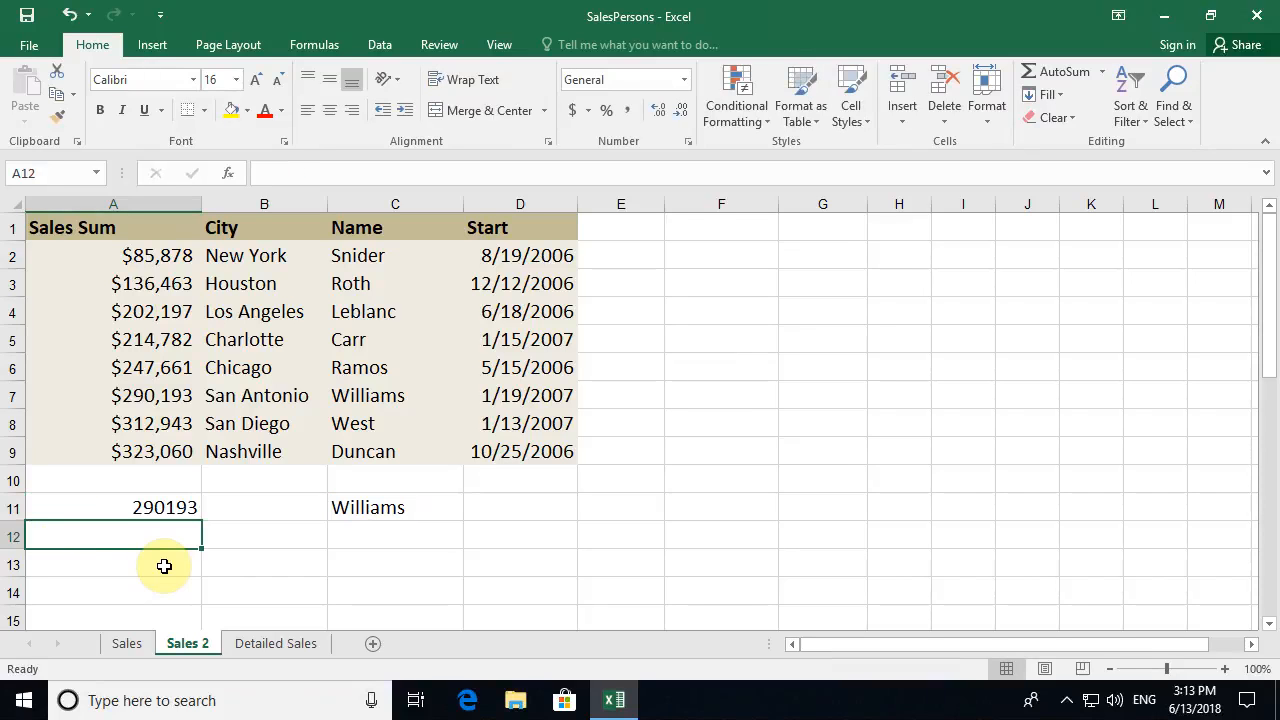
click(147, 507)
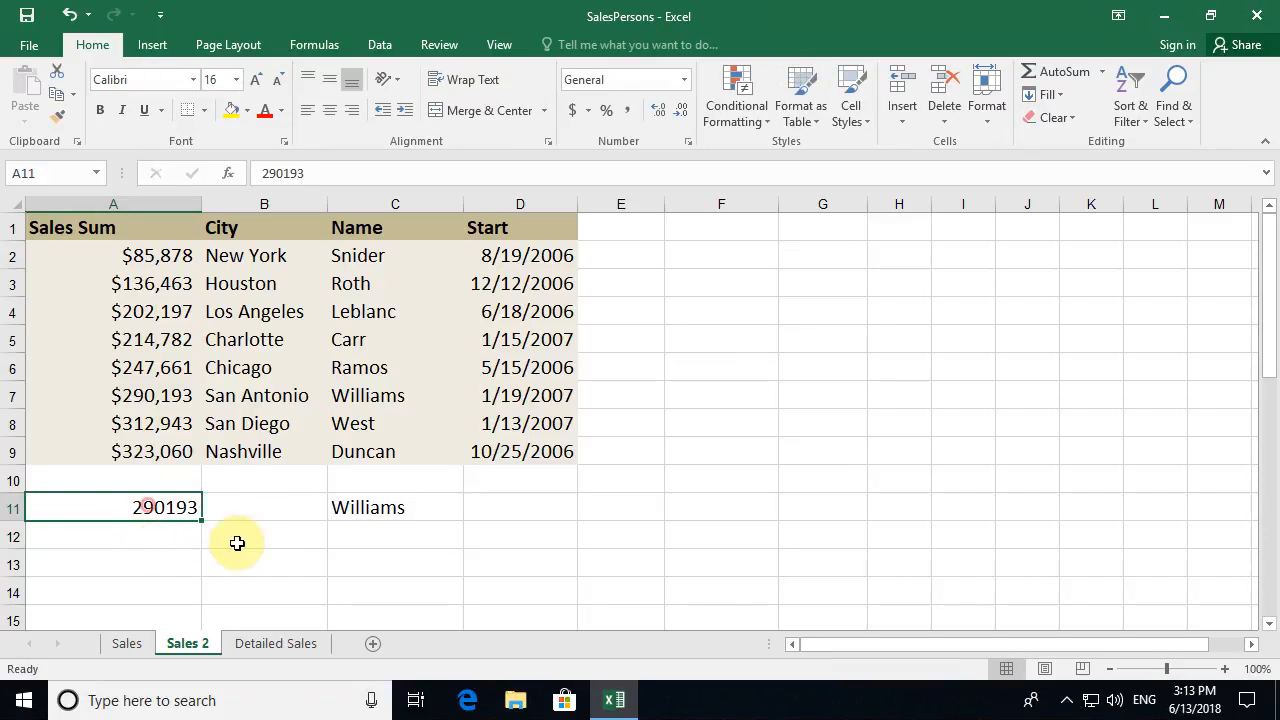
click(440, 508)
drag(171, 395, 380, 400)
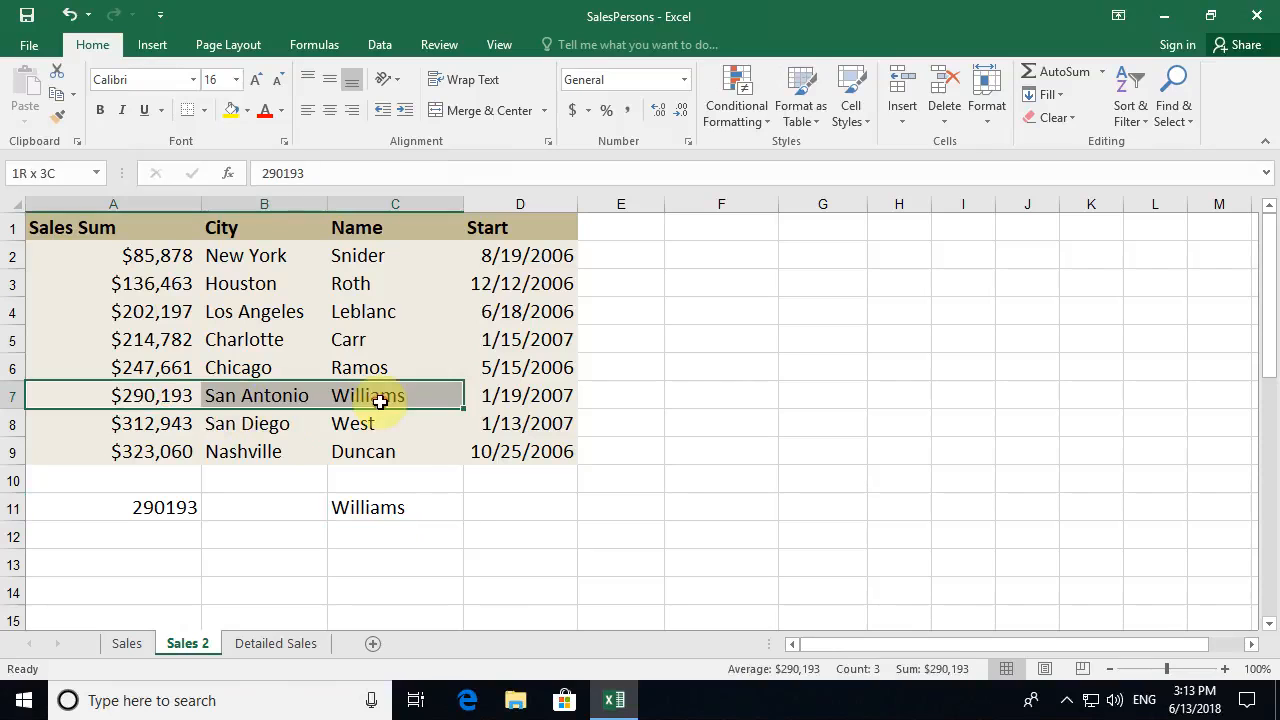
- Replace the A11 lookup value with 200000 and compare C11's result Roth with row 3
click(155, 507)
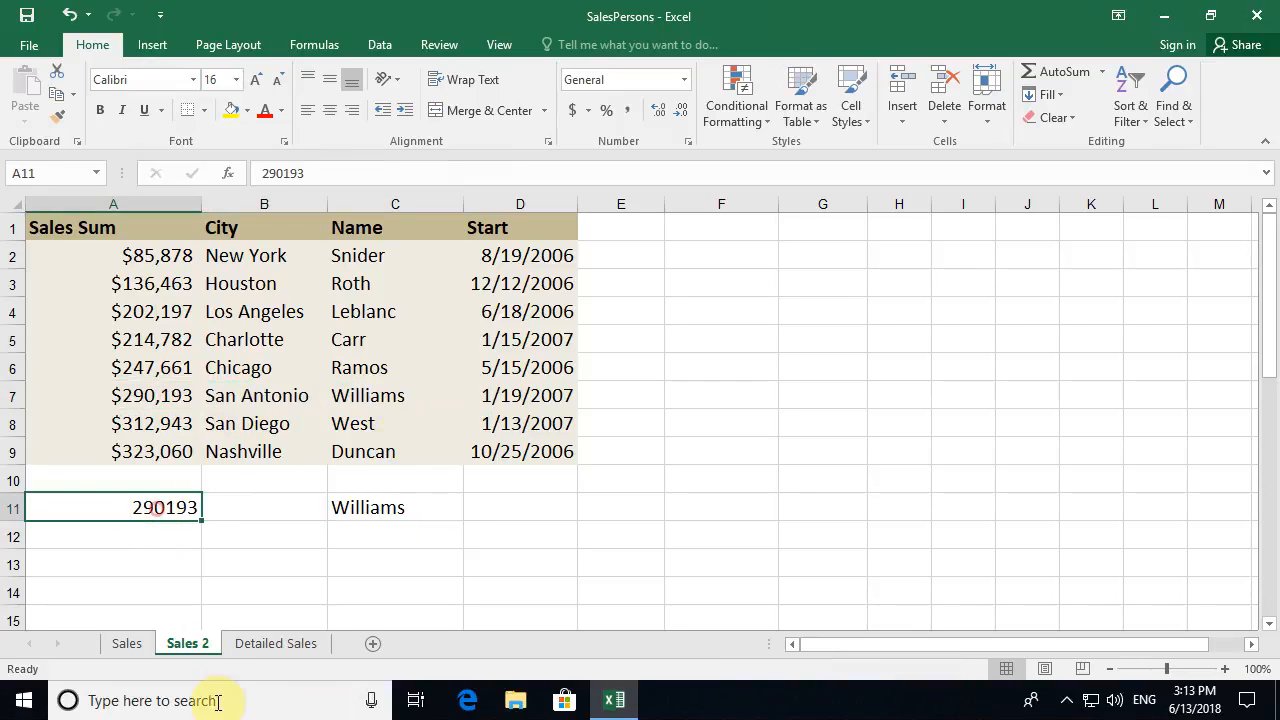
text(200000)
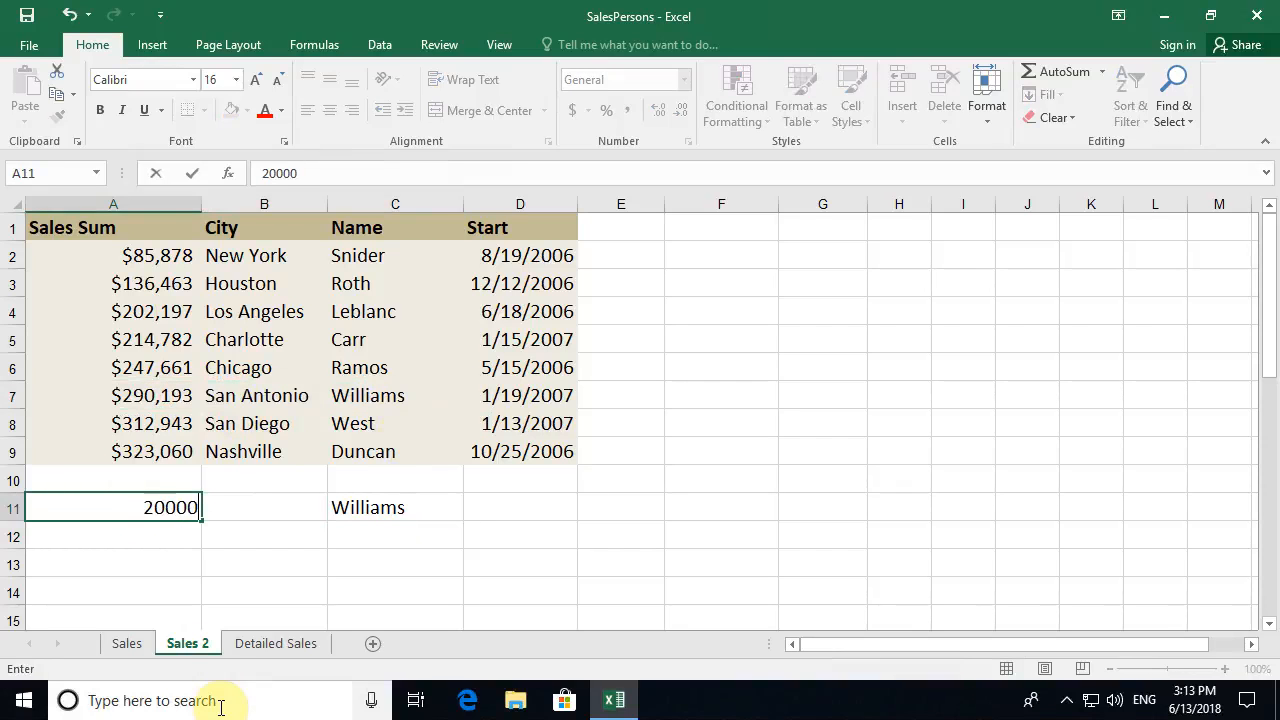
key(Return)
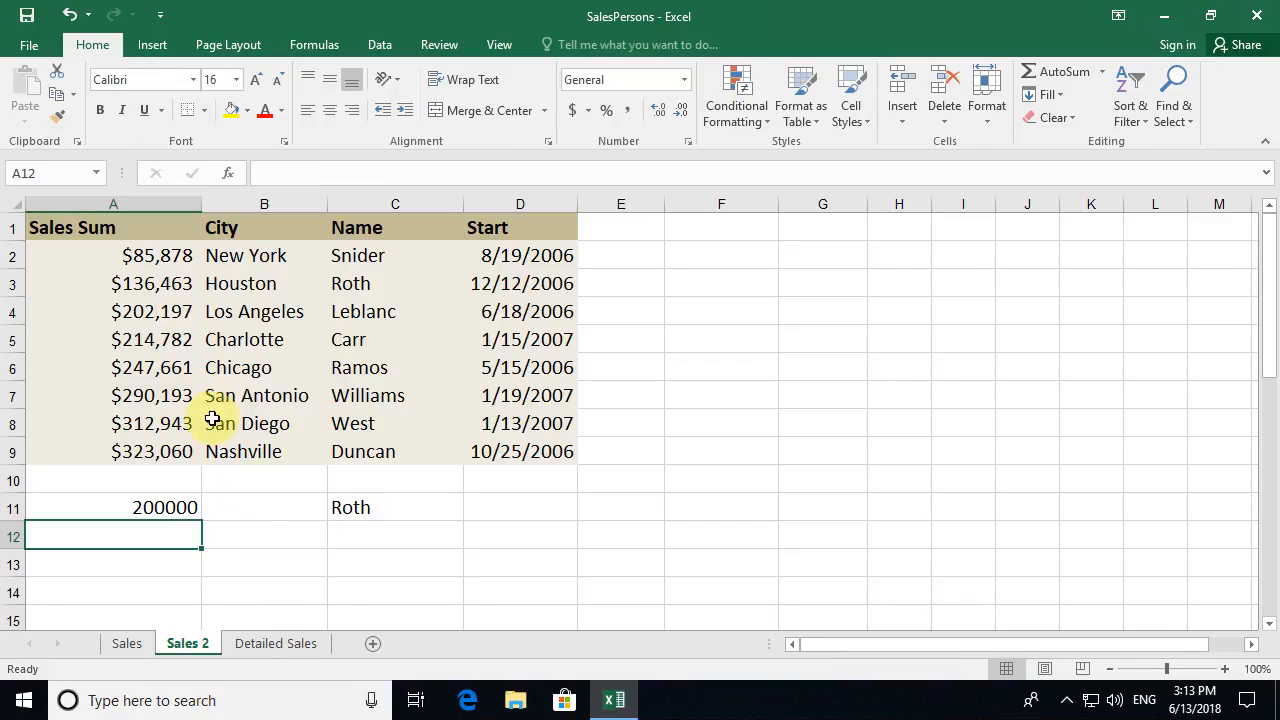
drag(140, 284, 364, 286)
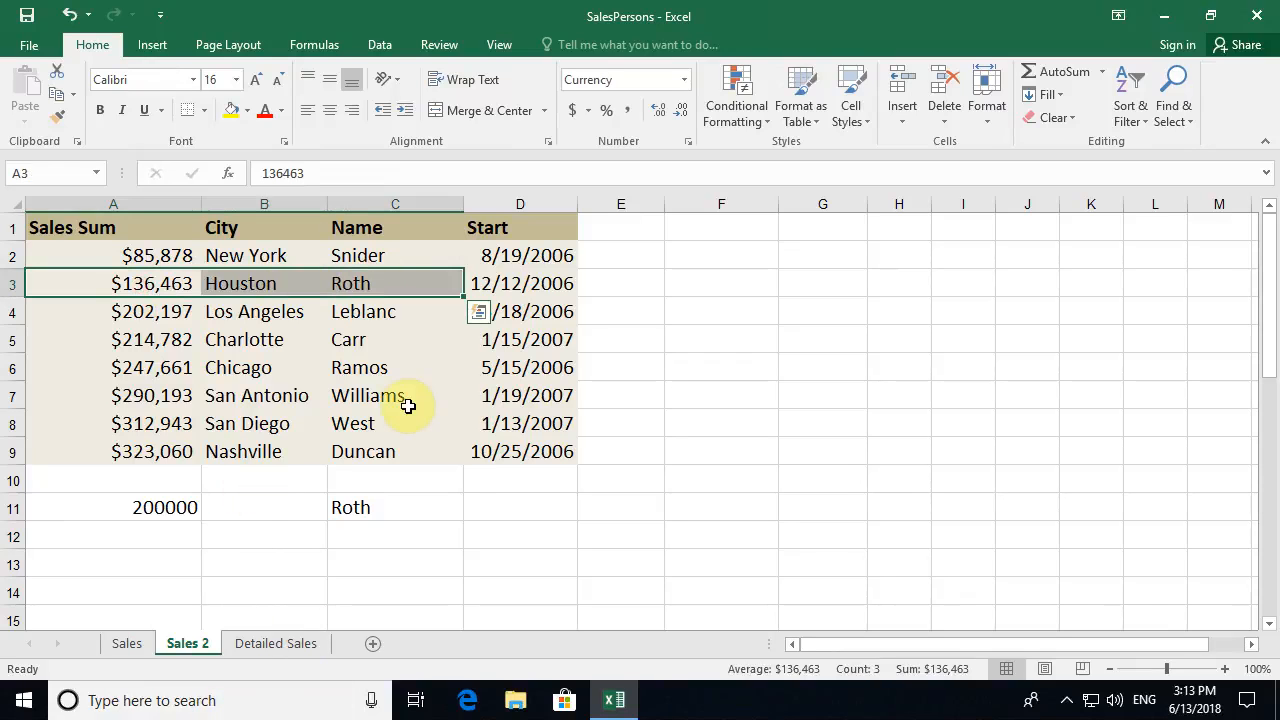
drag(12, 284, 6, 308)
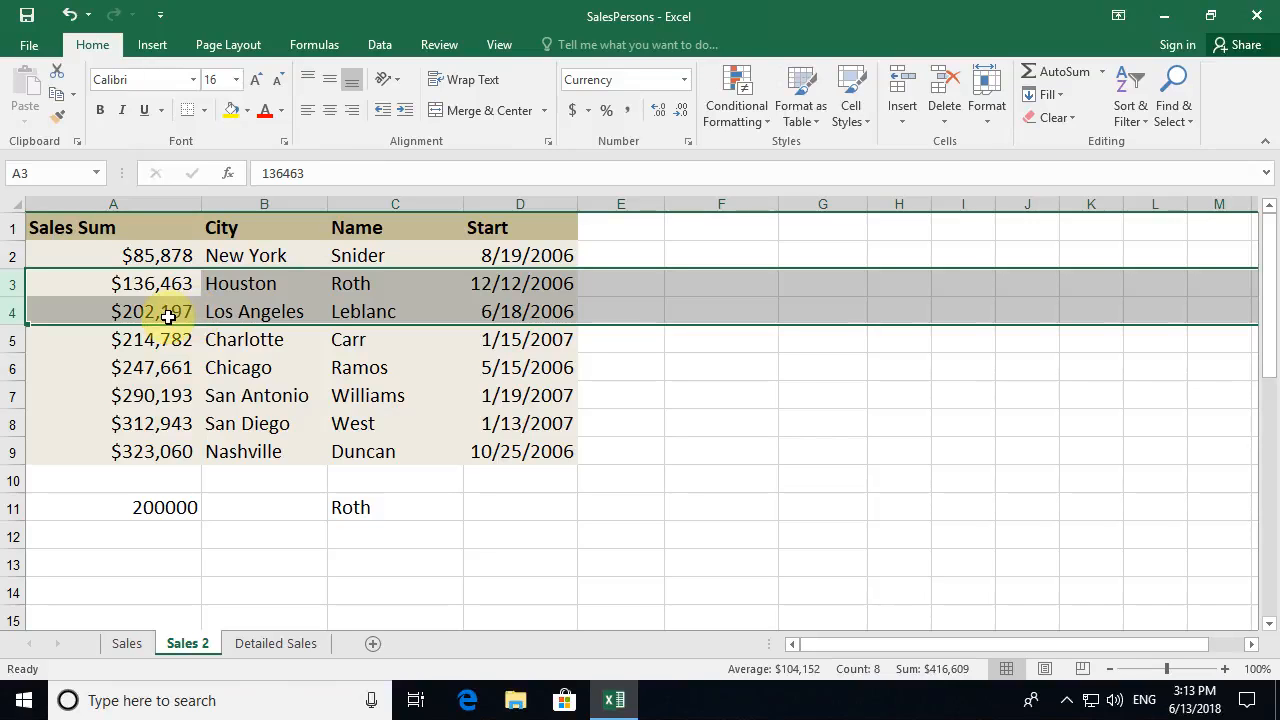
click(10, 284)
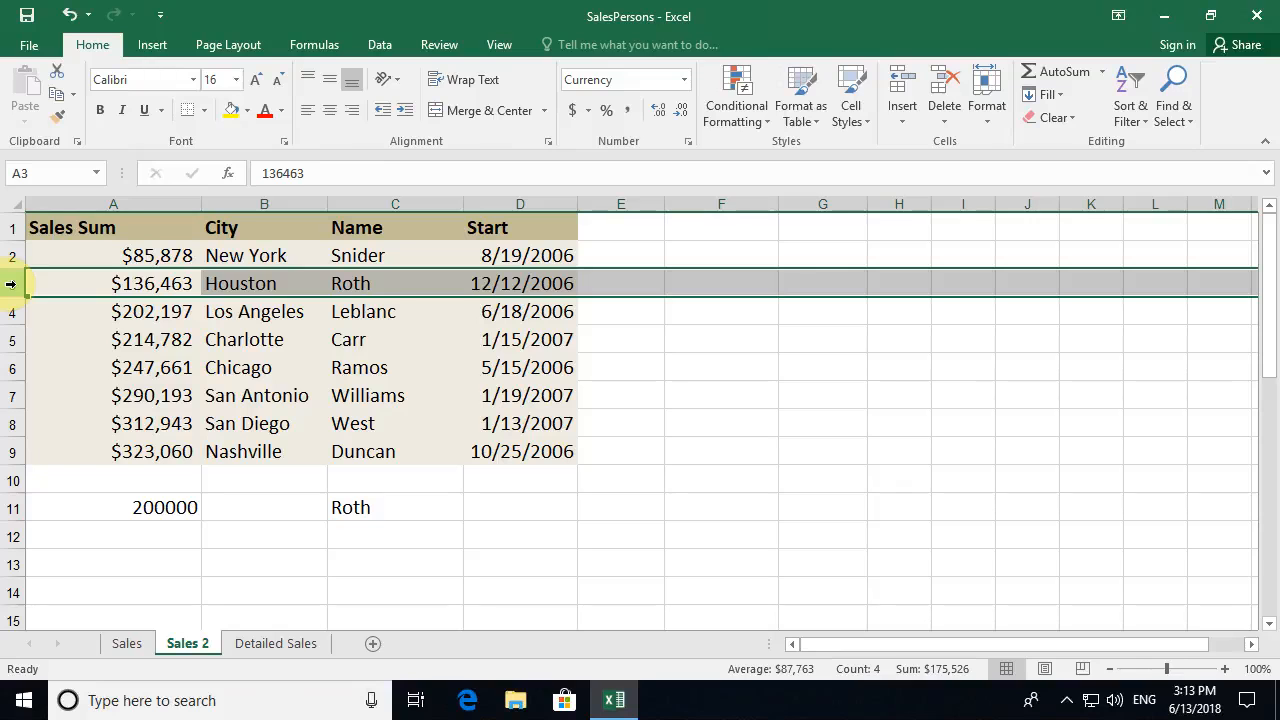
click(372, 284)
click(383, 503)
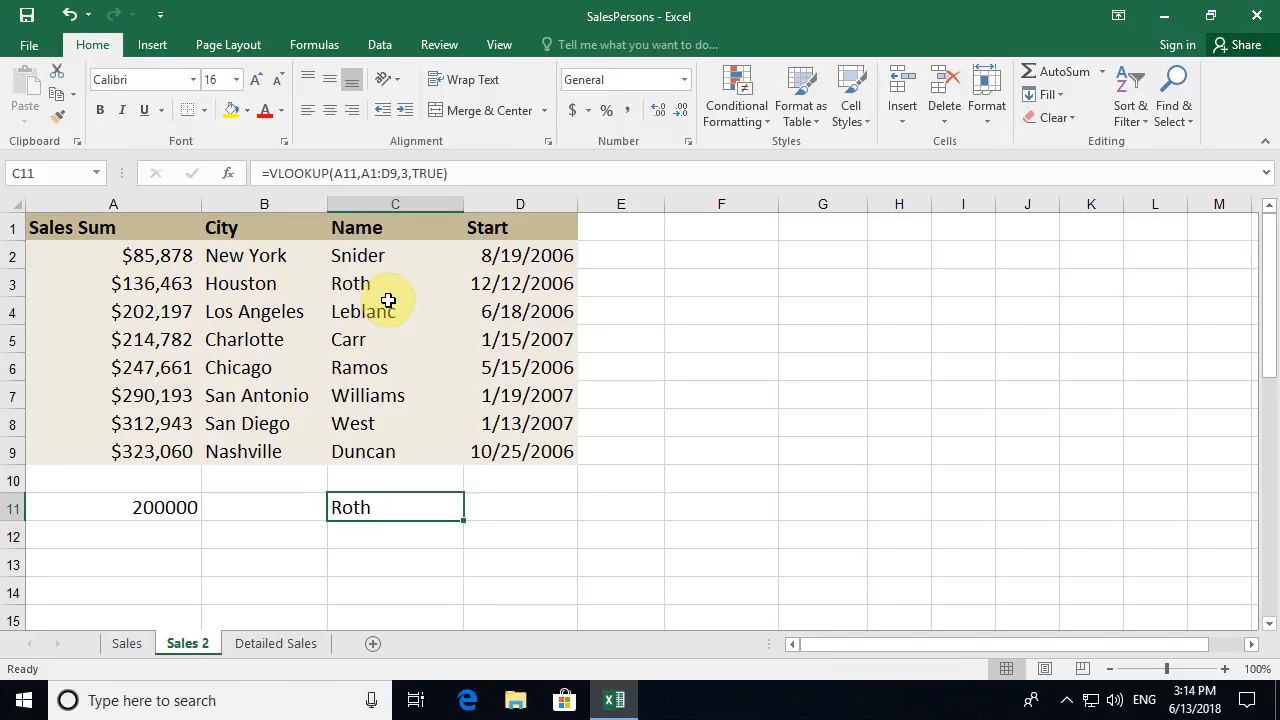
click(283, 643)
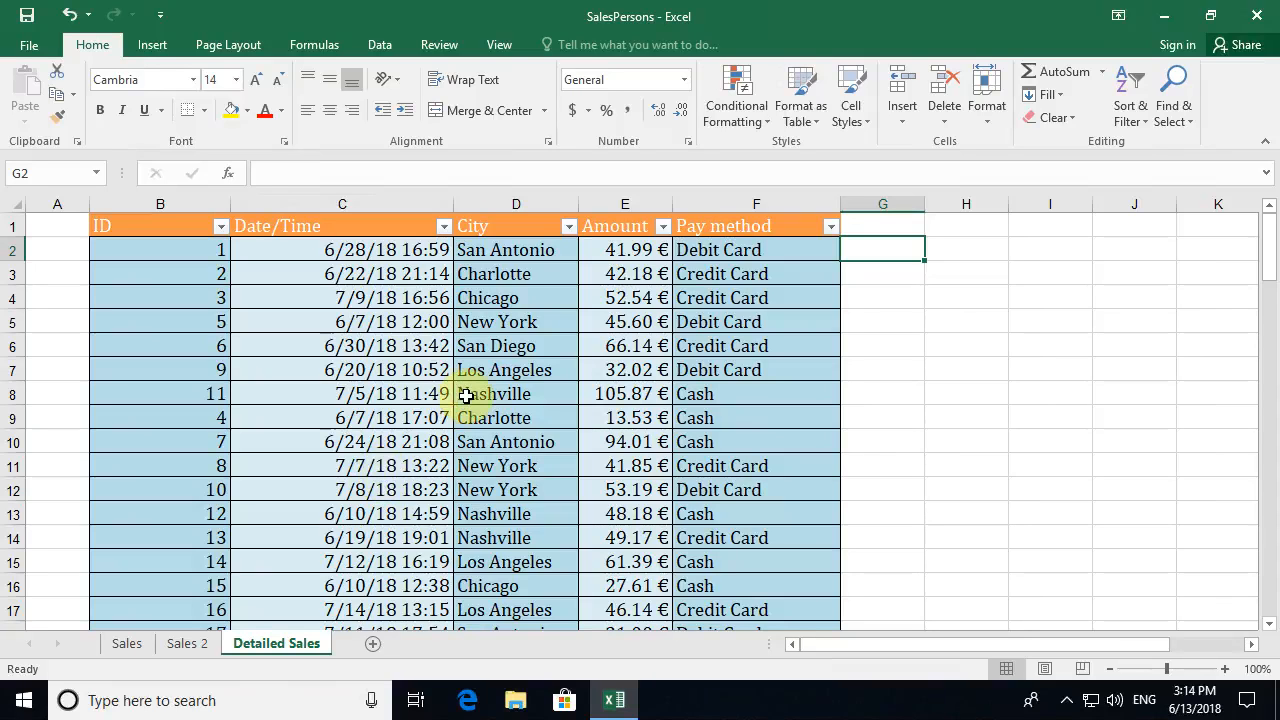
- Review the city column, compare with the Sales sheet, and begin =vlookup( in G2
click(510, 258)
click(510, 276)
click(510, 298)
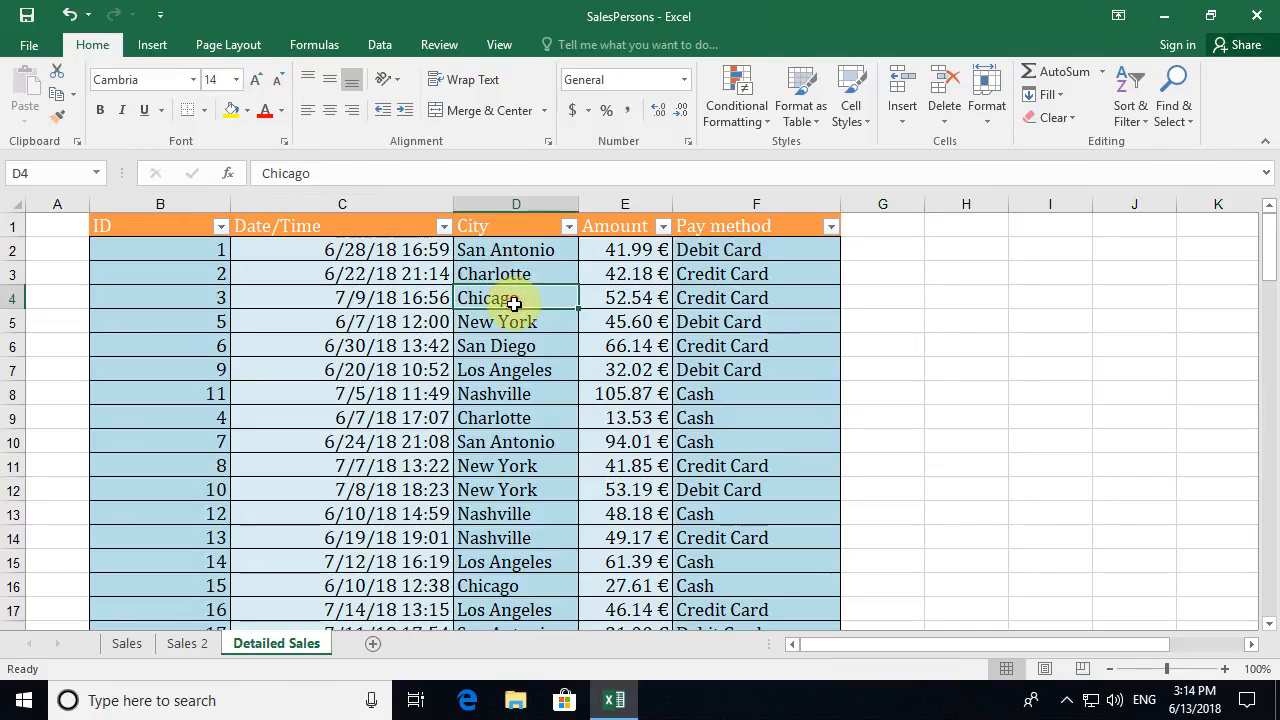
click(876, 250)
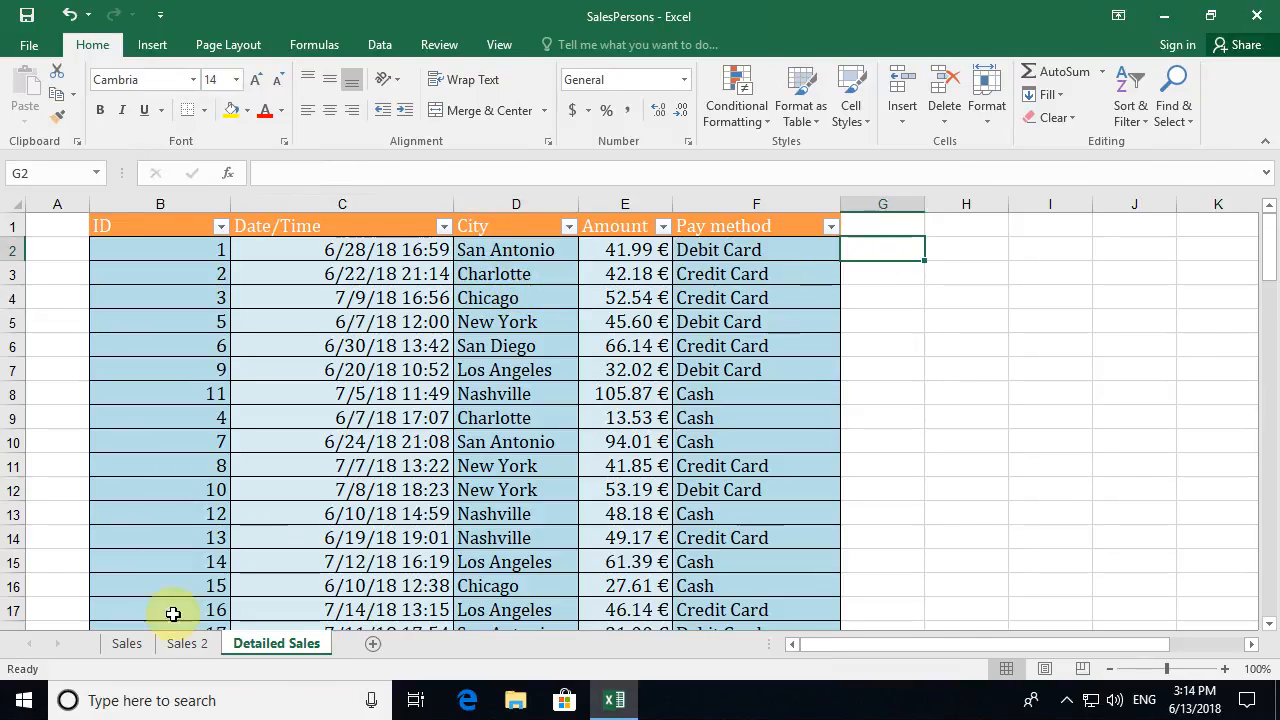
click(126, 643)
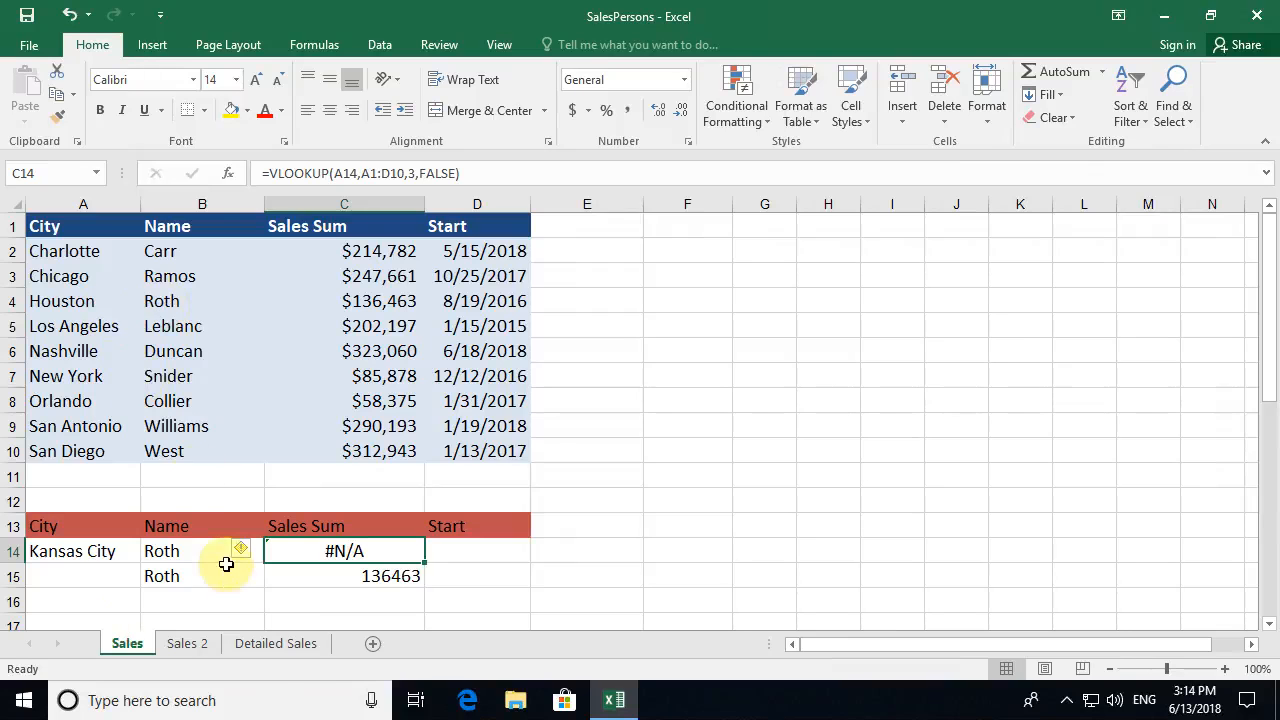
click(273, 644)
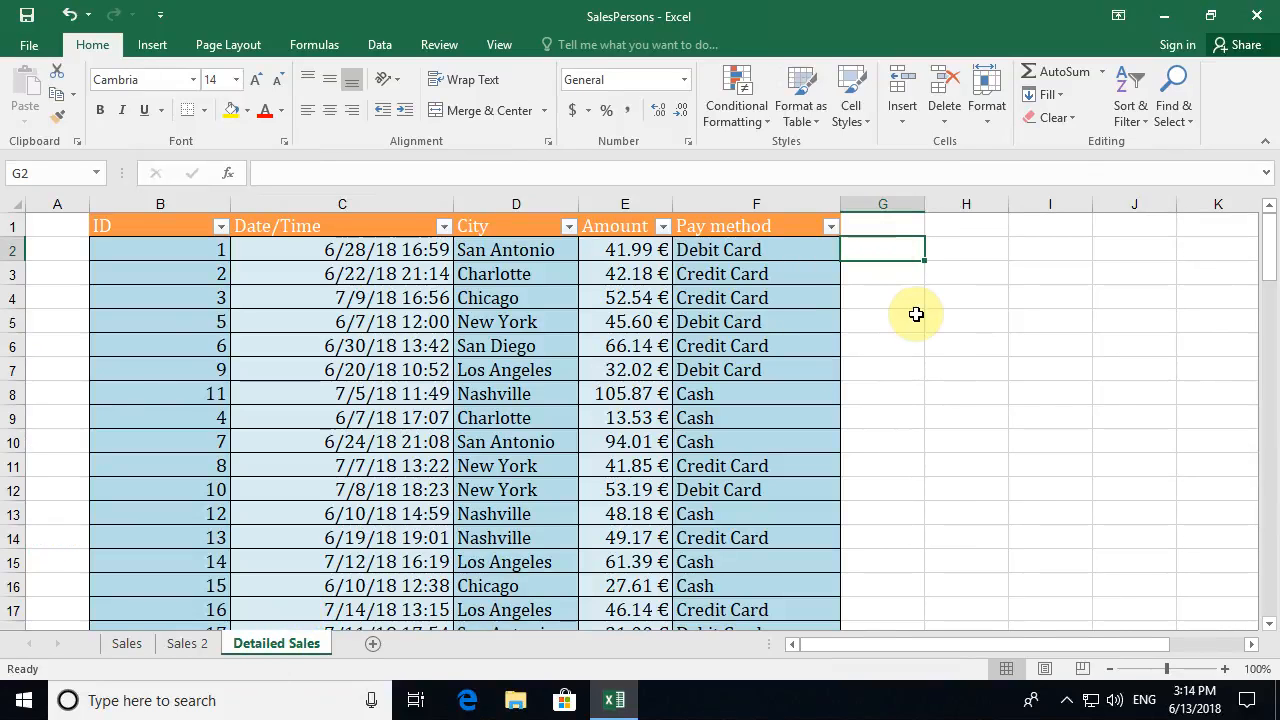
text(=vlookup()
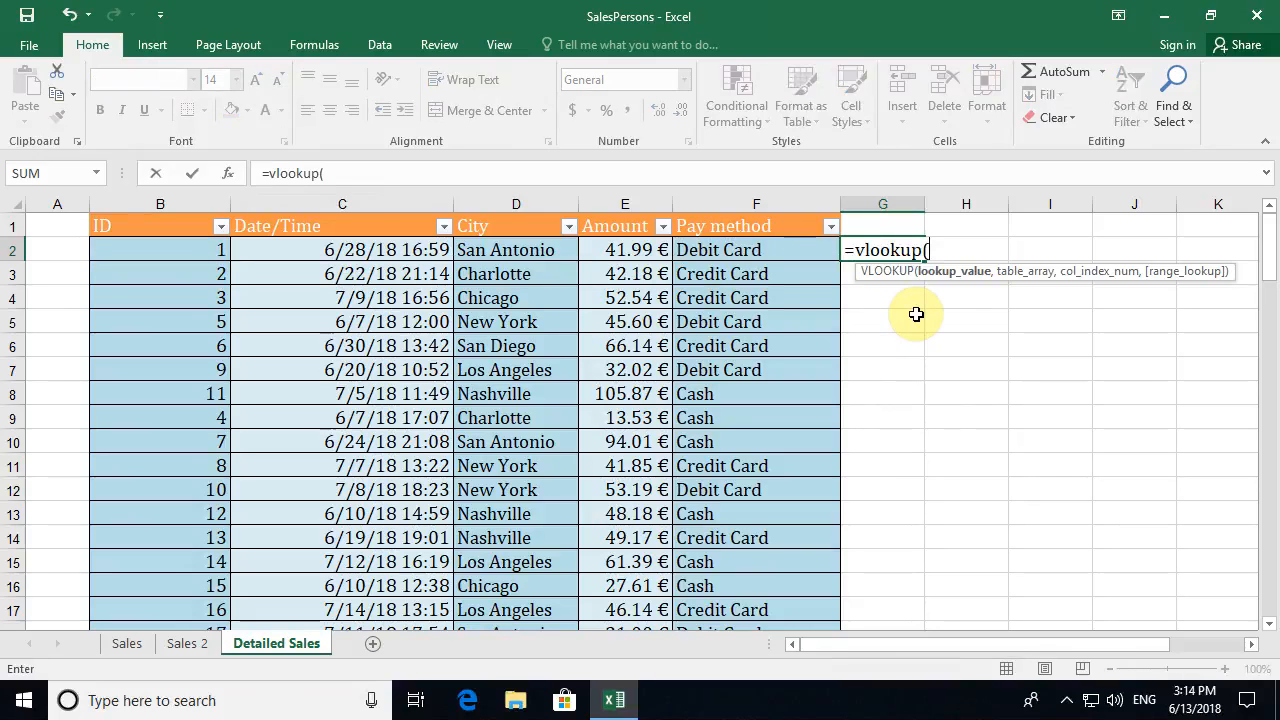
- Complete G2 as =VLOOKUP(D2,Sales!$A$1:$D$10,2,false), returning Williams
click(226, 174)
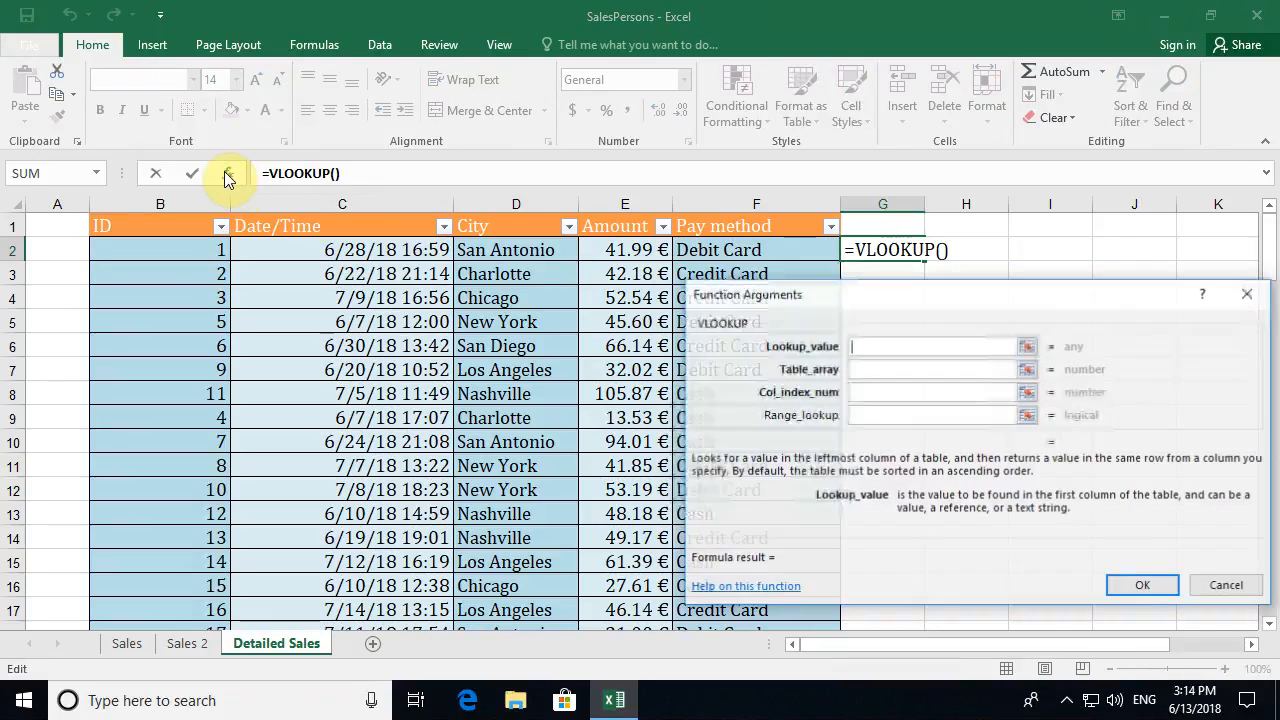
click(502, 249)
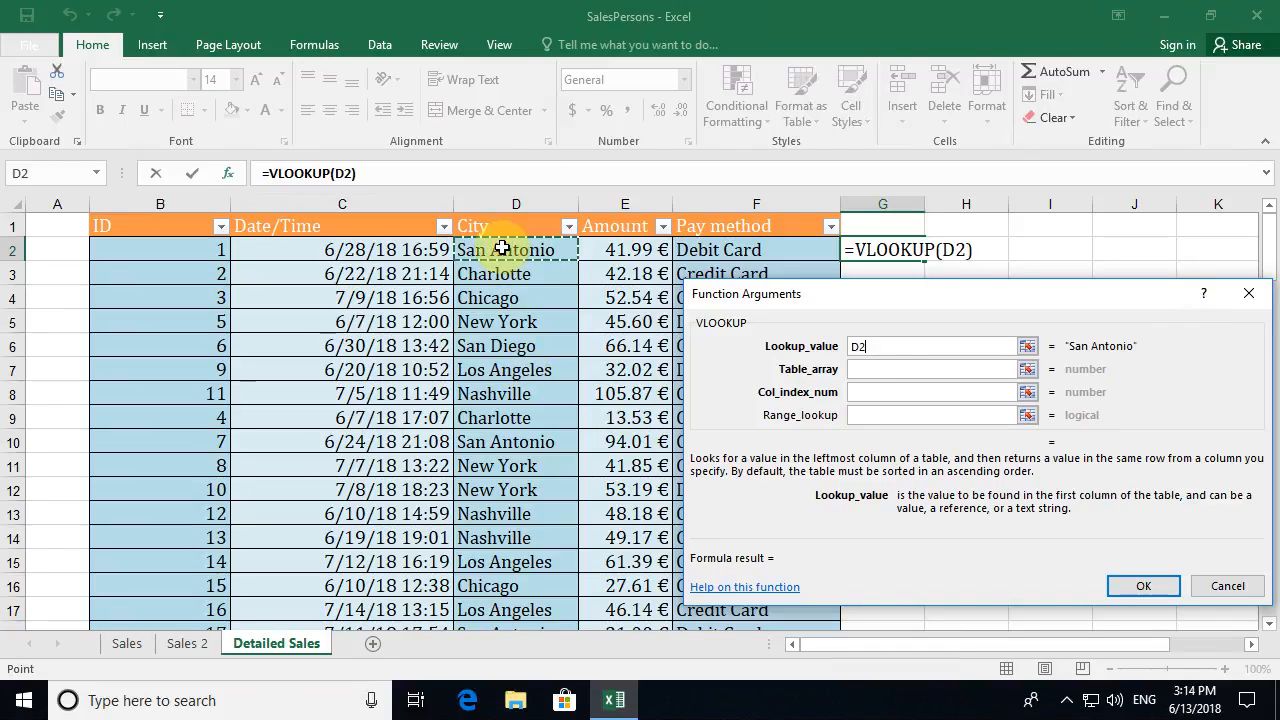
click(878, 369)
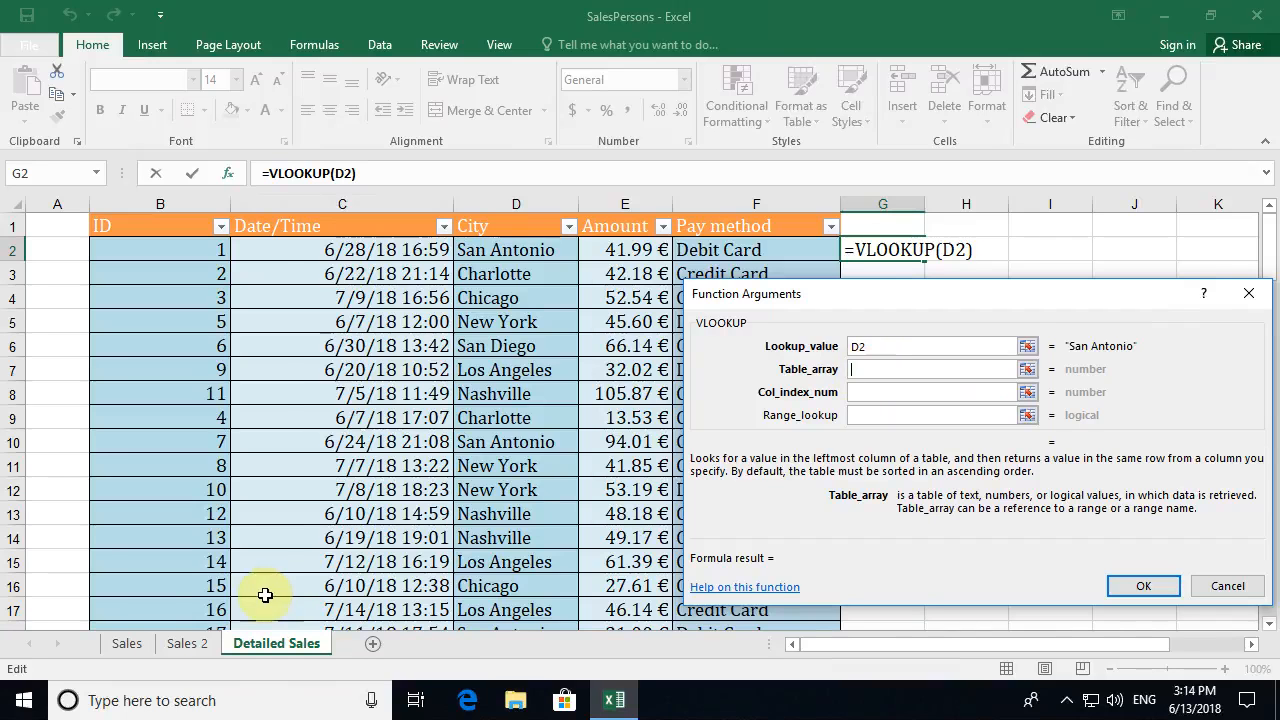
click(130, 645)
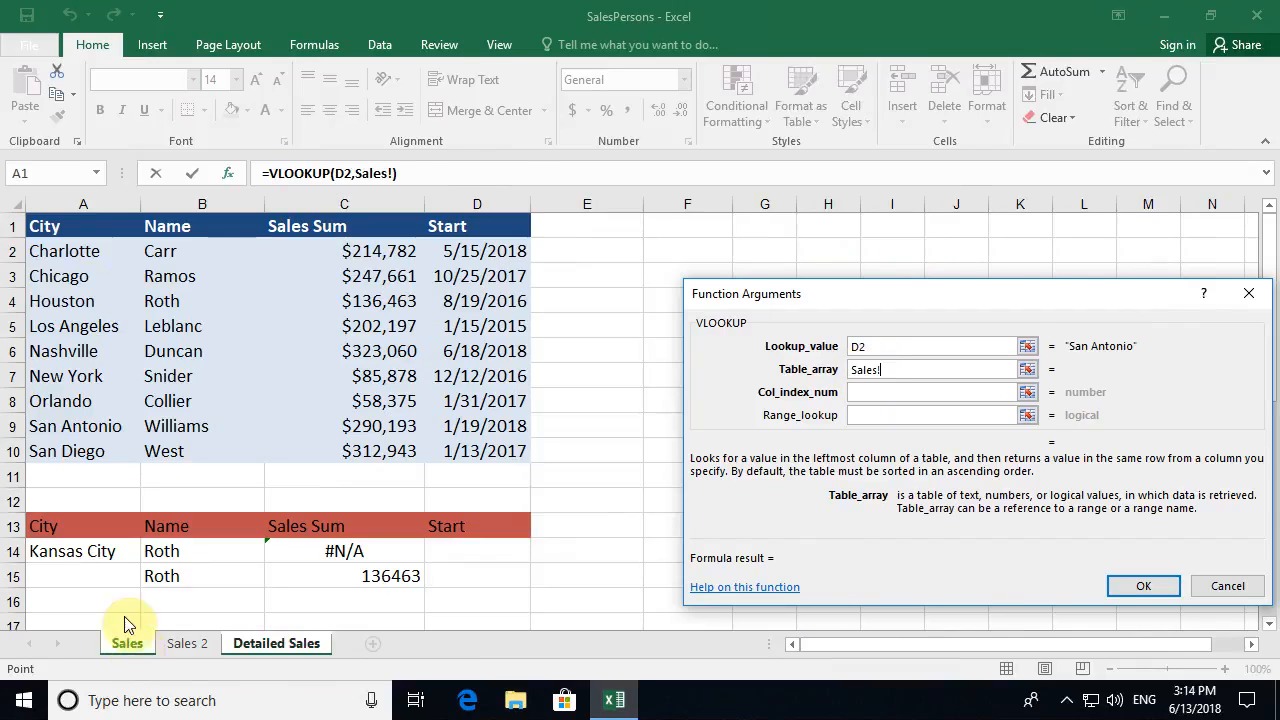
drag(88, 220, 477, 443)
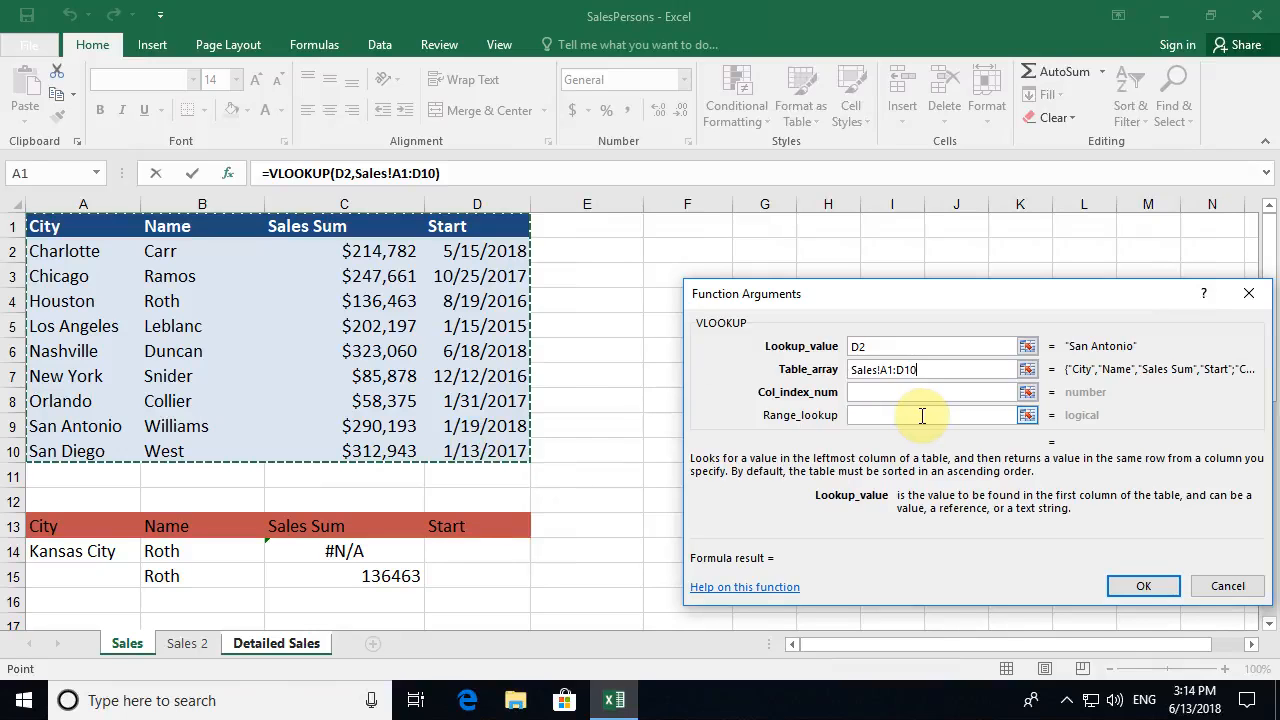
key(F4)
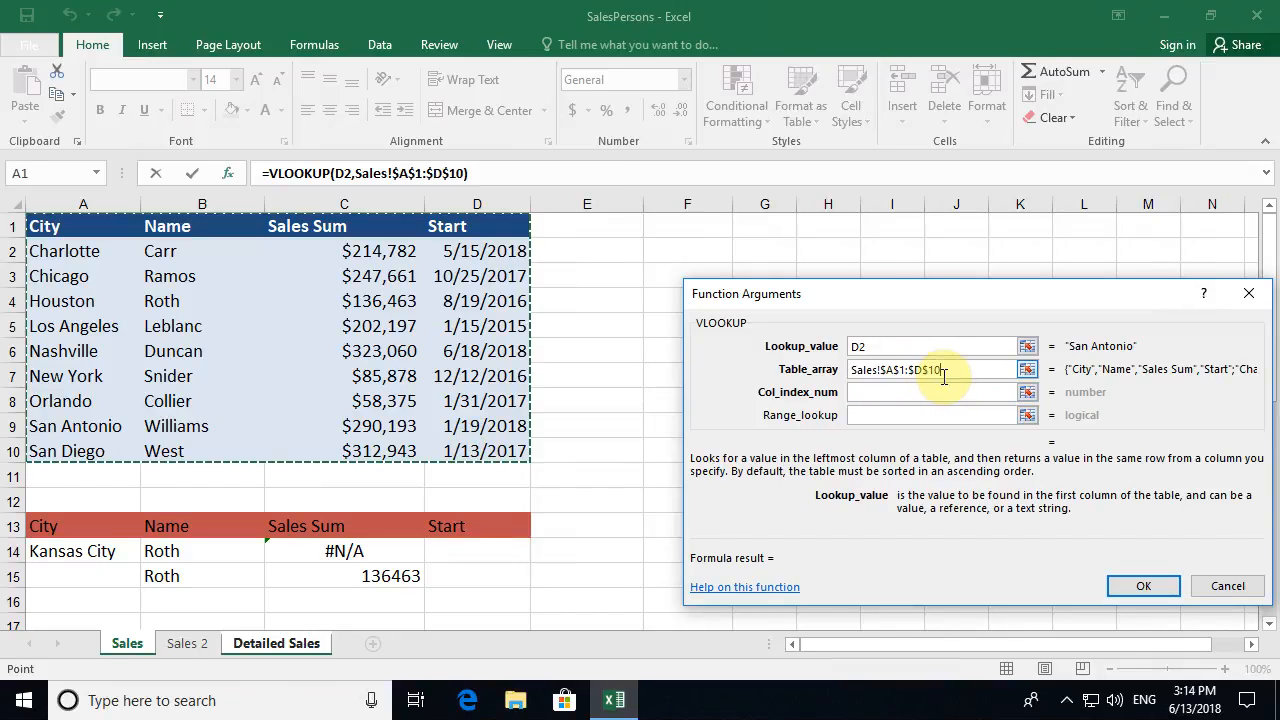
click(864, 393)
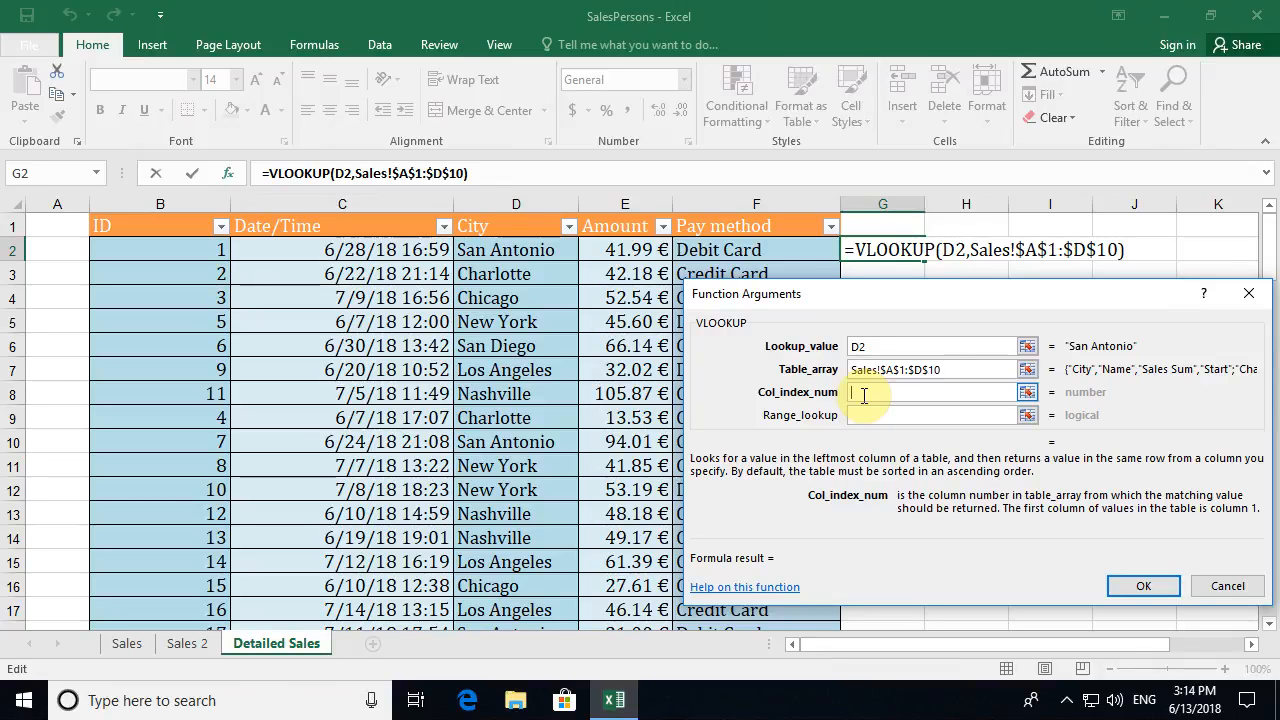
text(2)
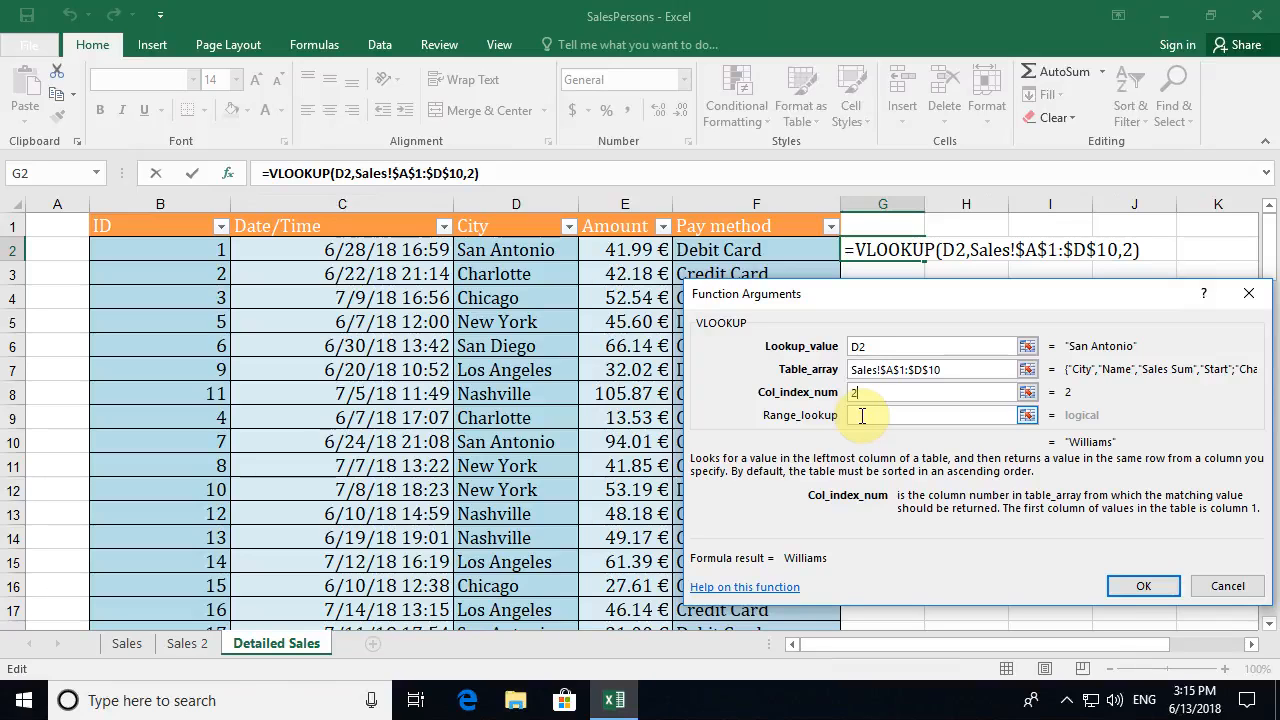
click(862, 416)
text(false)
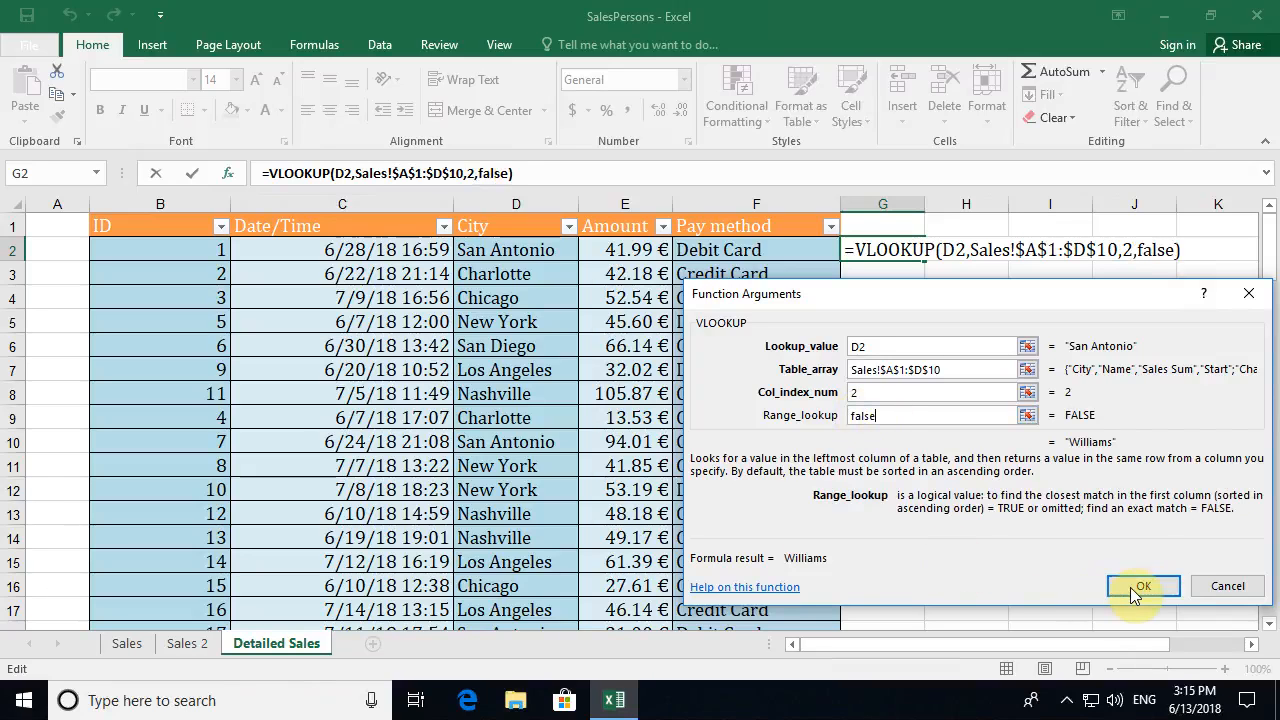
click(1127, 594)
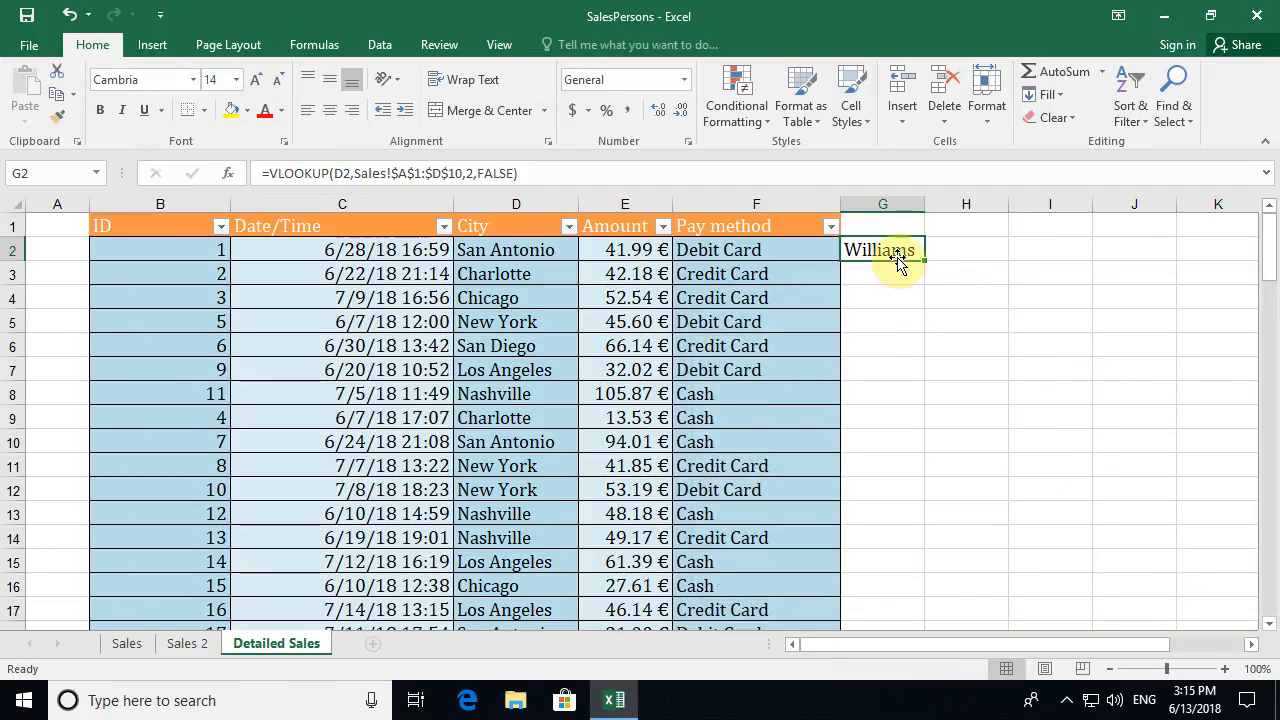
- Fill the G2 lookup down through G9, giving Williams, Carr, Ramos, Snider, West, Leblanc, Duncan, Carr
drag(925, 259, 903, 418)
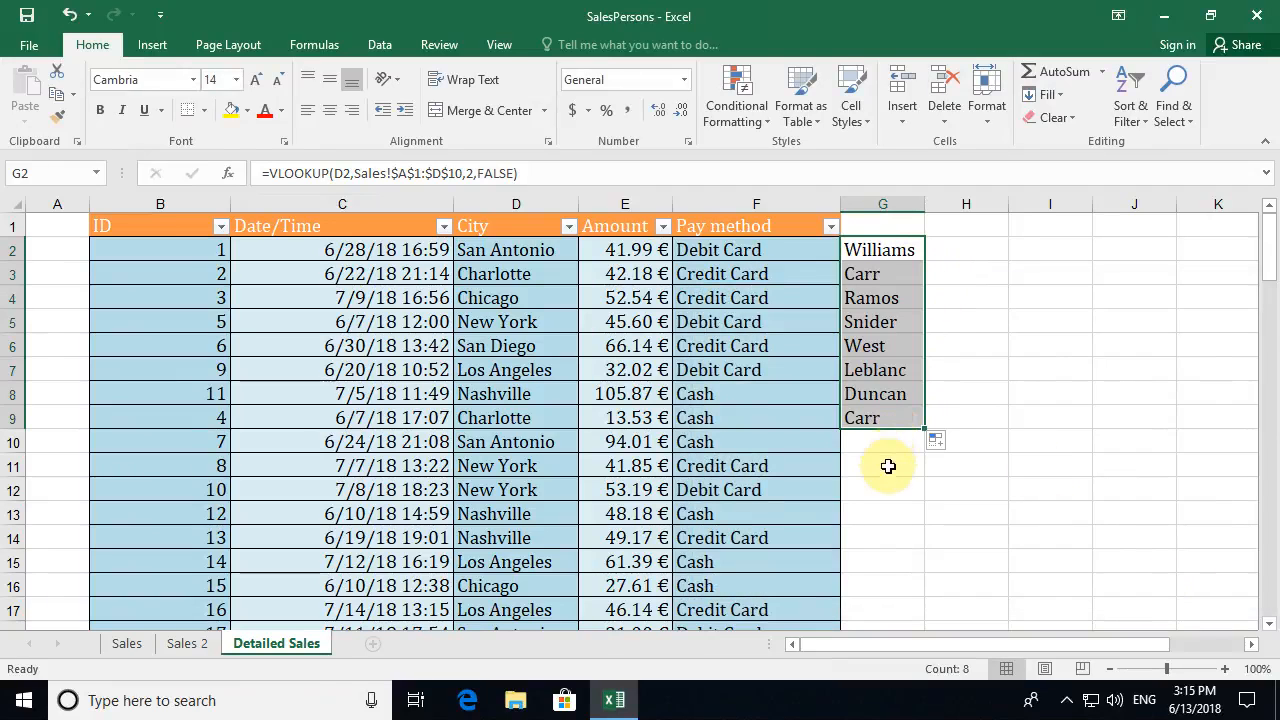